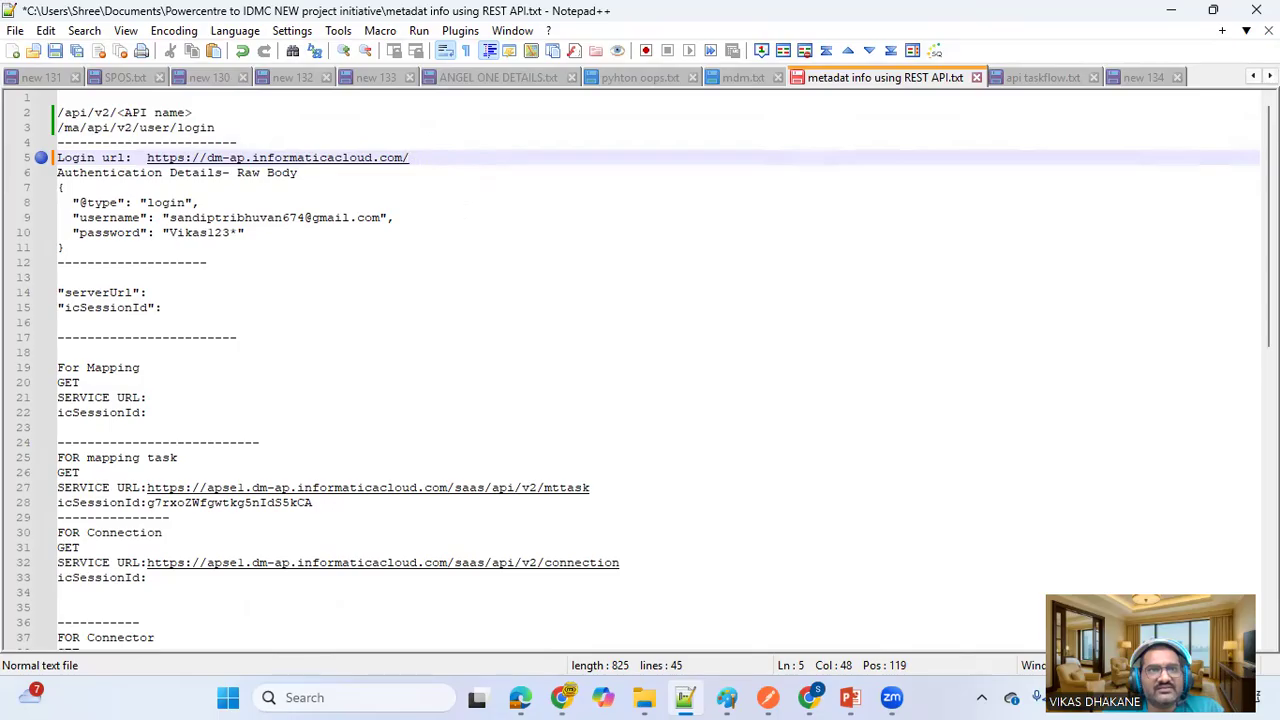
Append /ma/api/v2/user/login to the line 5 base URL and copy the full login URL.
{"action": "left_click", "coordinate": [224, 127]}
{"action": "left_click_drag", "start_coordinate": [224, 127], "coordinate": [57, 128]}
{"action": "key", "text": "ctrl+c"}
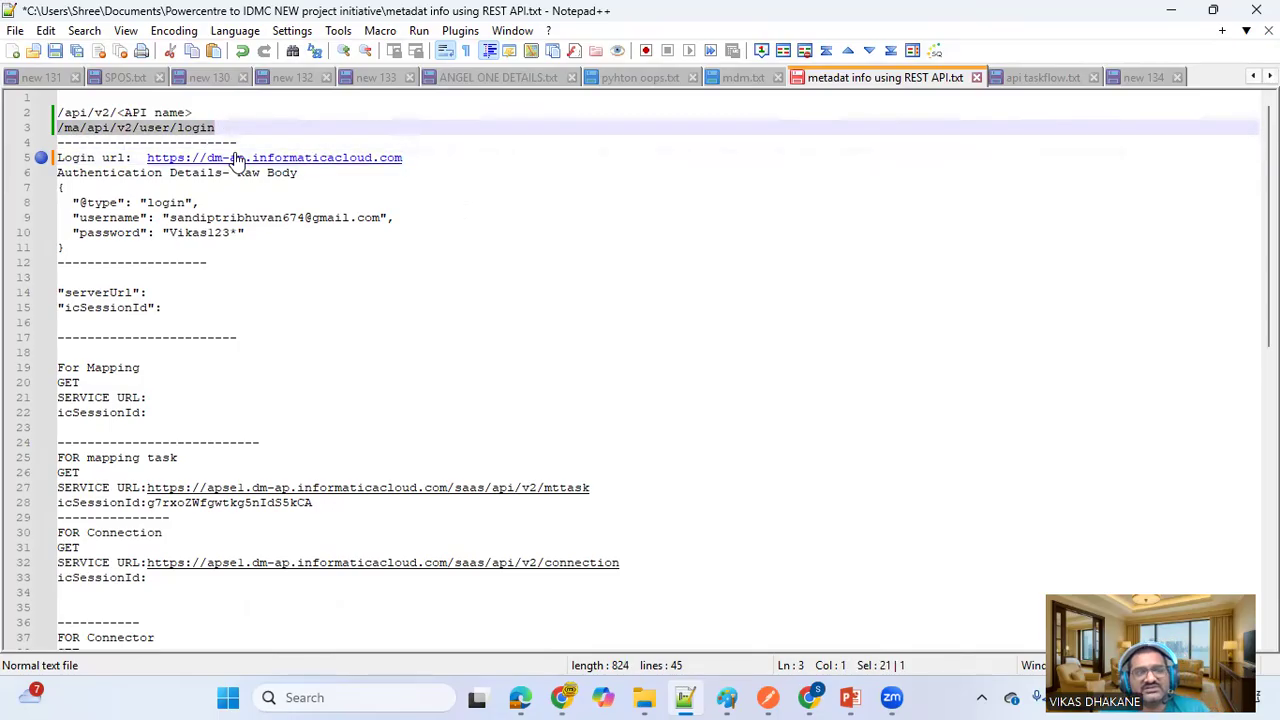
{"action": "left_click", "coordinate": [423, 157]}
{"action": "key", "text": "ctrl+v"}
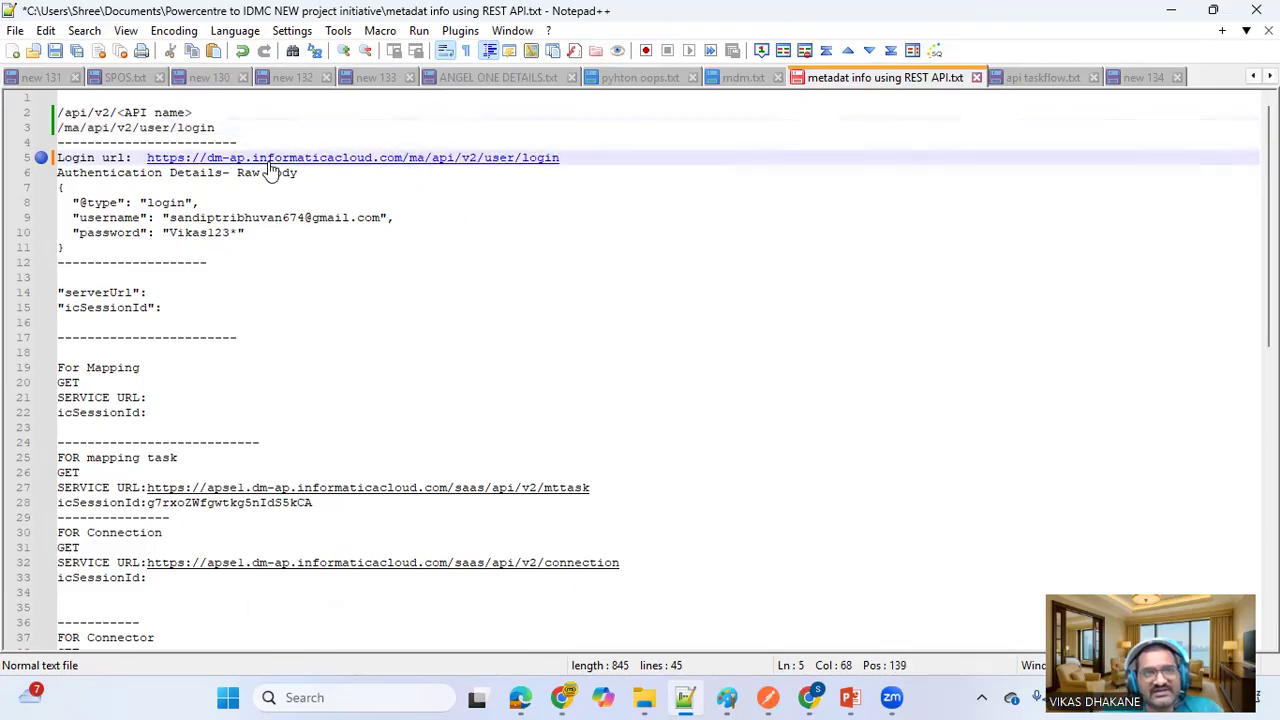
{"action": "left_click_drag", "start_coordinate": [147, 157], "coordinate": [403, 157]}
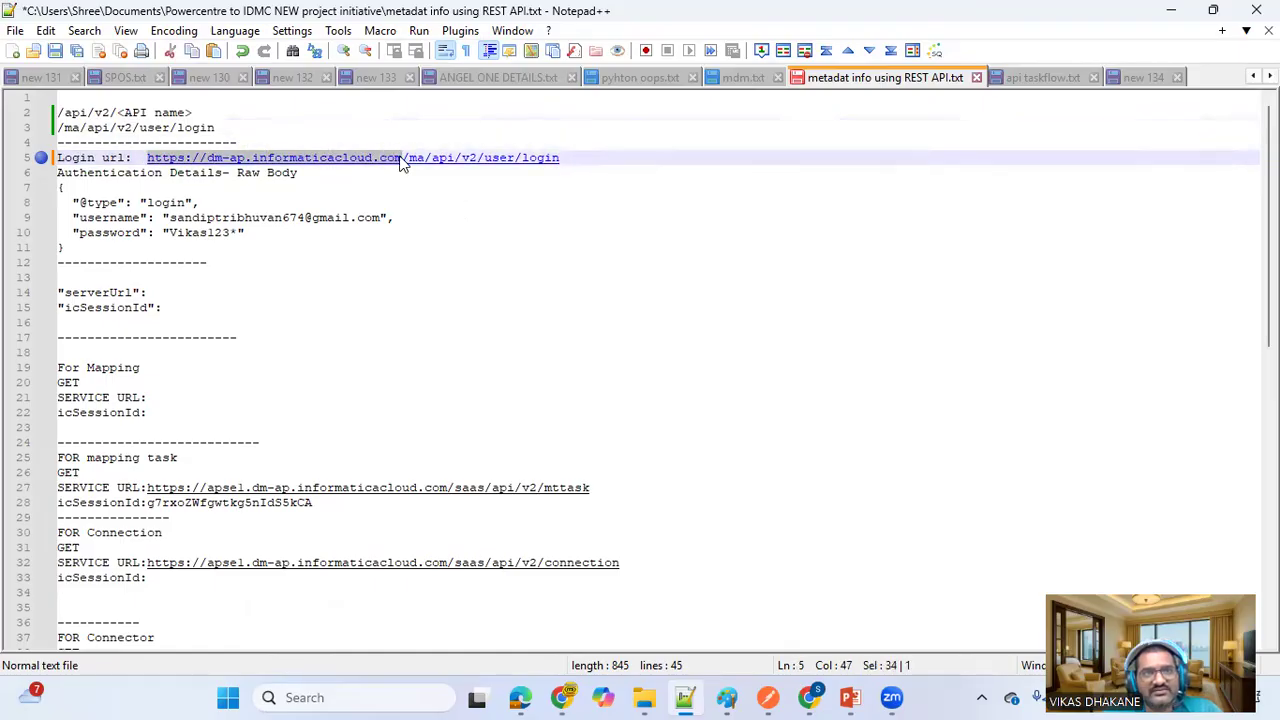
{"action": "left_click", "coordinate": [578, 155]}
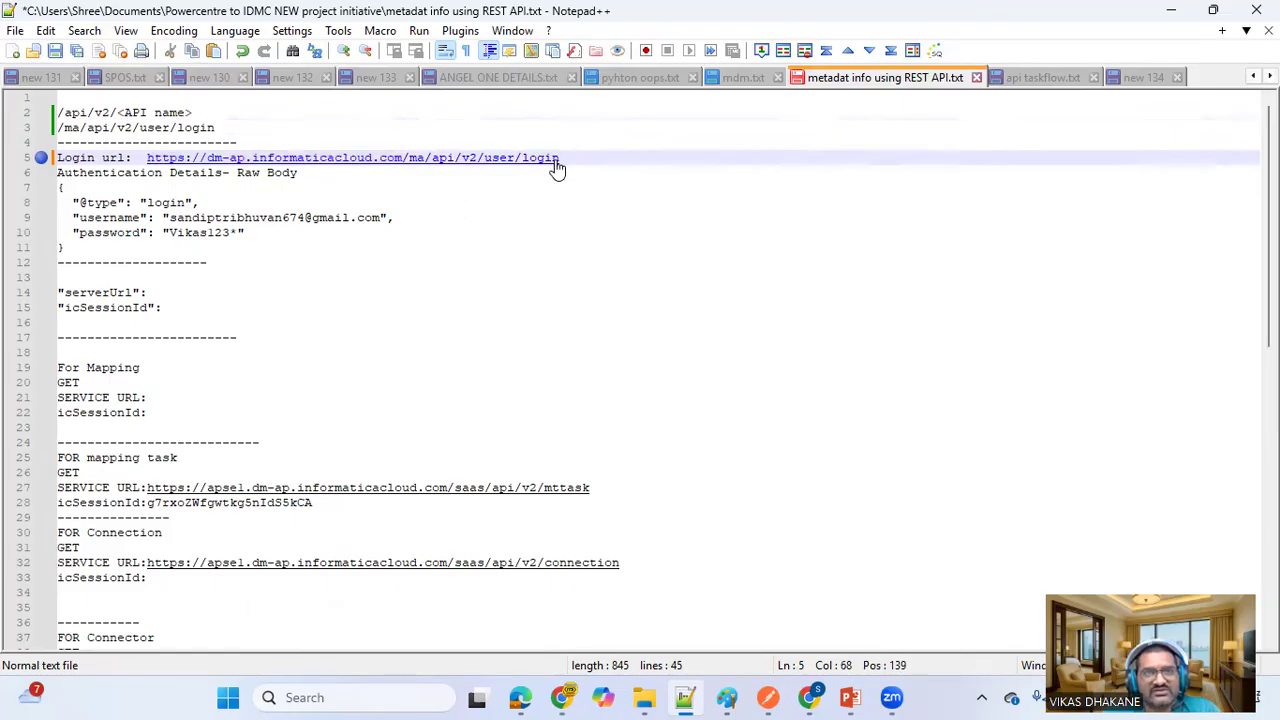
{"action": "left_click_drag", "start_coordinate": [571, 158], "coordinate": [404, 160]}
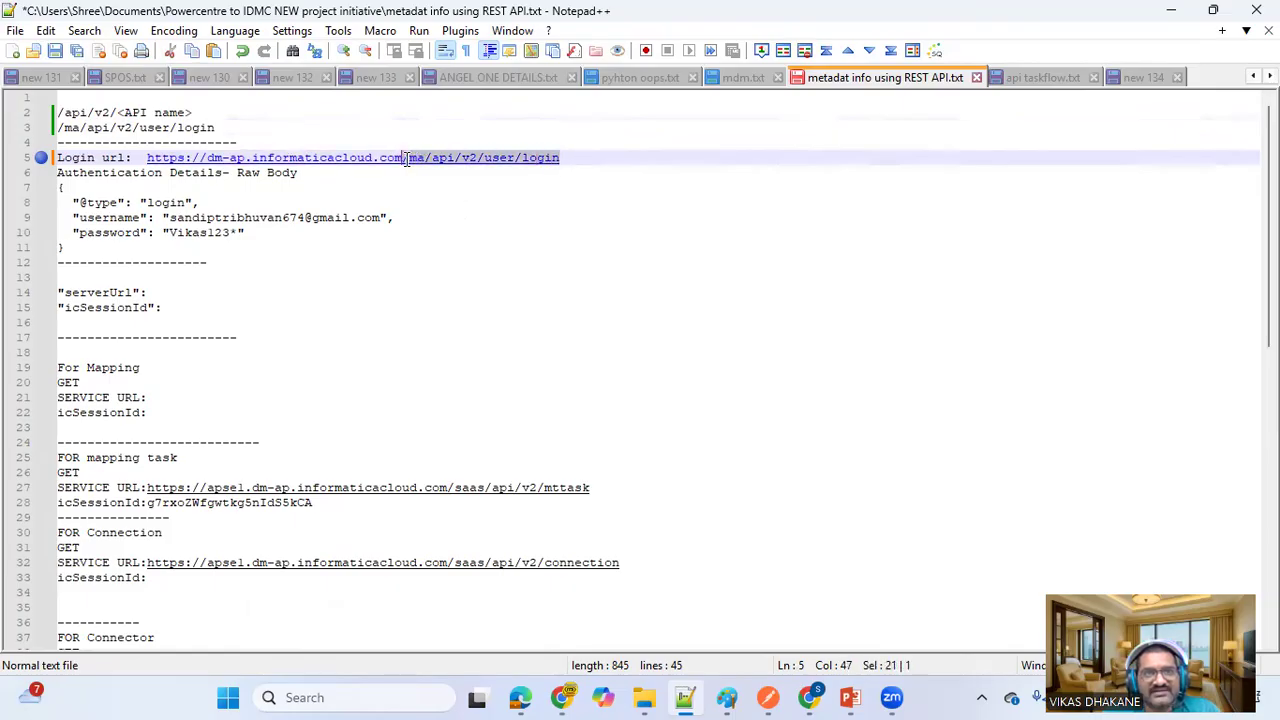
{"action": "left_click", "coordinate": [506, 171]}
{"action": "left_click_drag", "start_coordinate": [578, 156], "coordinate": [150, 163]}
{"action": "key", "text": "ctrl+c"}
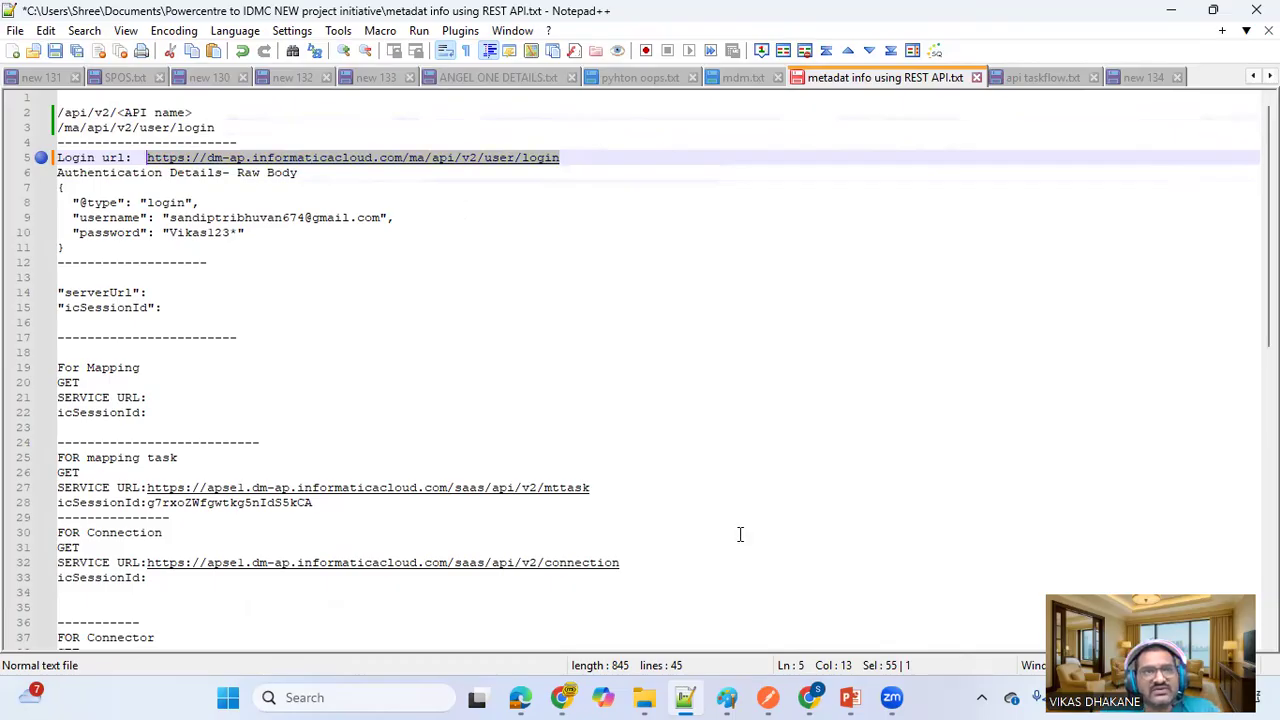
{"action": "left_click", "coordinate": [768, 698]}
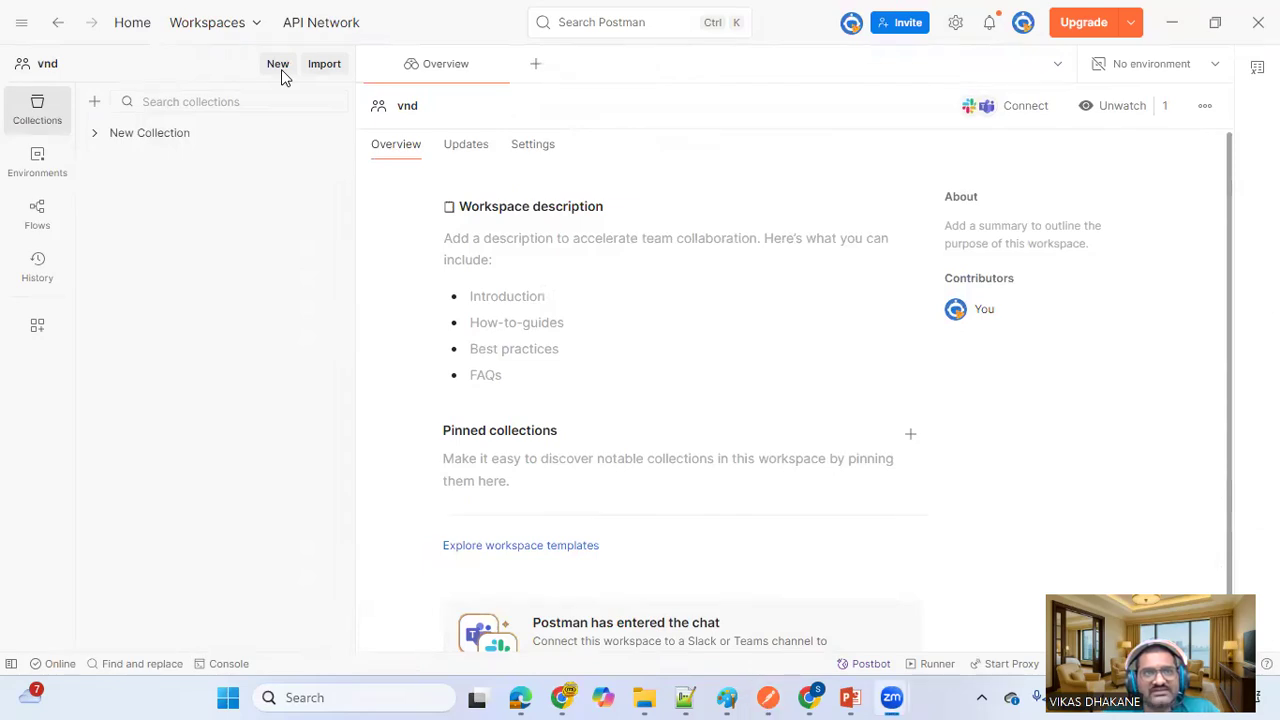
{"action": "left_click", "coordinate": [540, 68]}
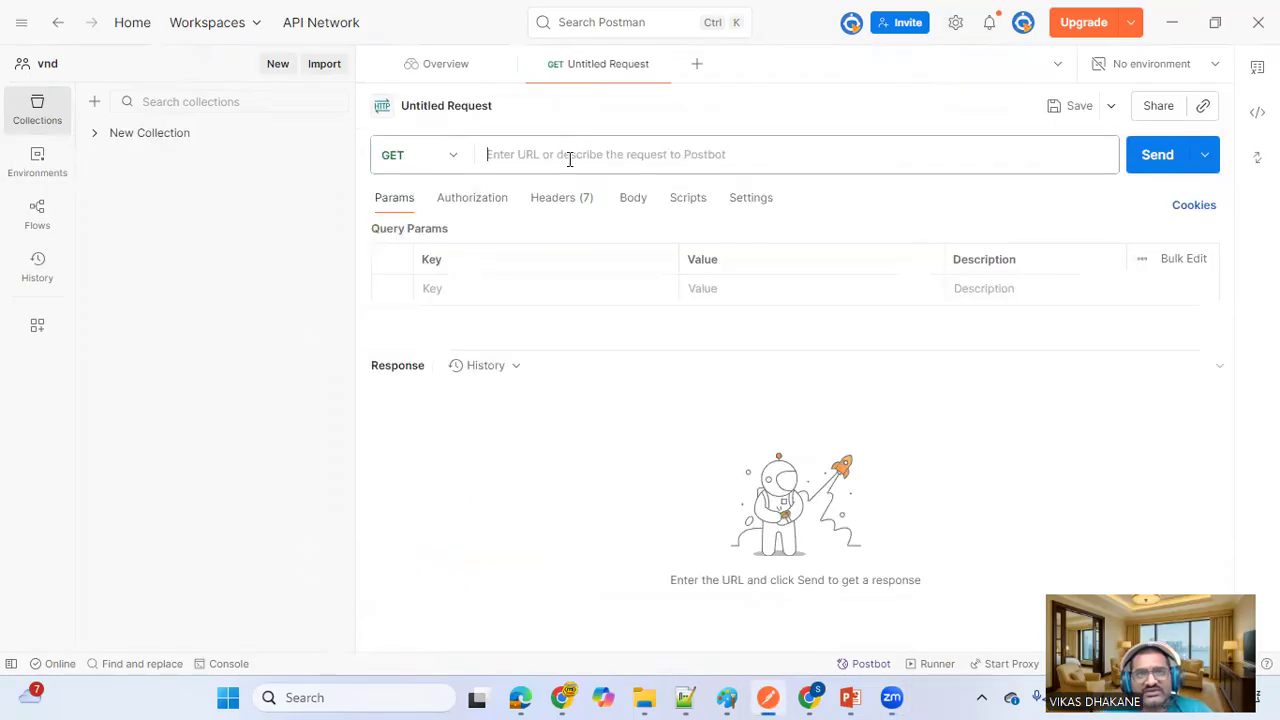
{"action": "left_click", "coordinate": [569, 156]}
{"action": "key", "text": "ctrl+v"}
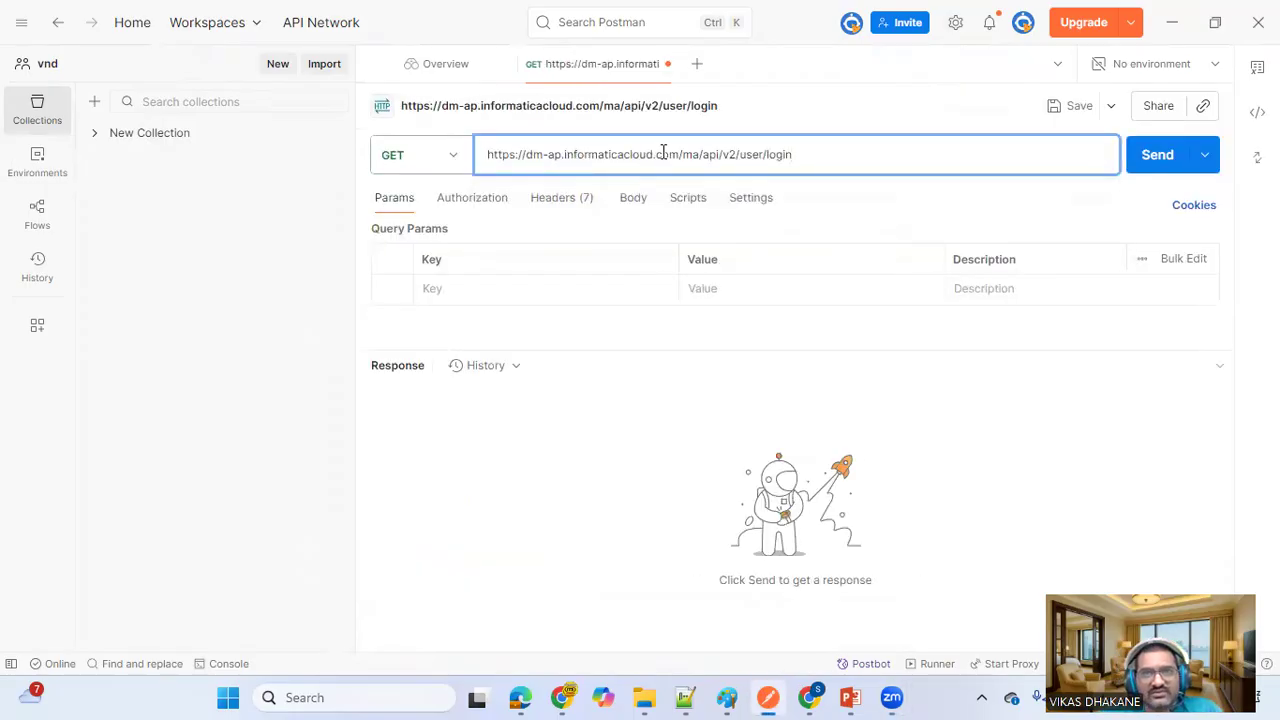
{"action": "left_click", "coordinate": [455, 162]}
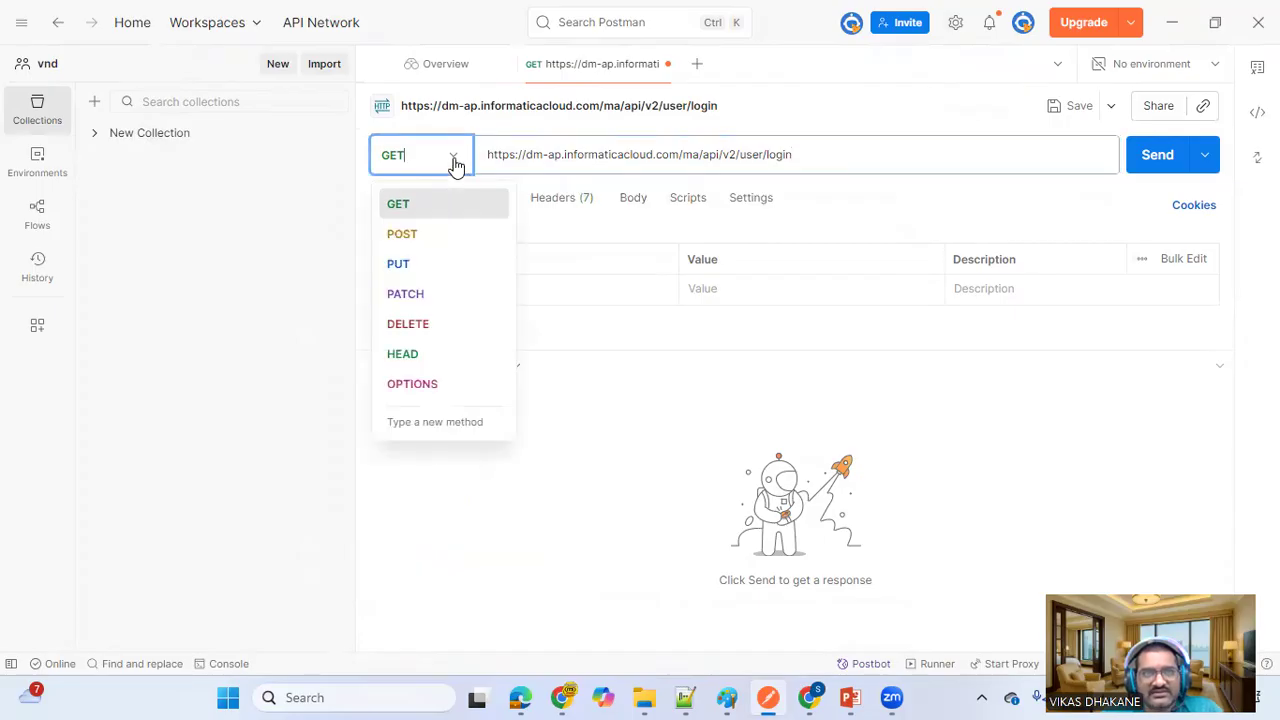
{"action": "left_click", "coordinate": [421, 237]}
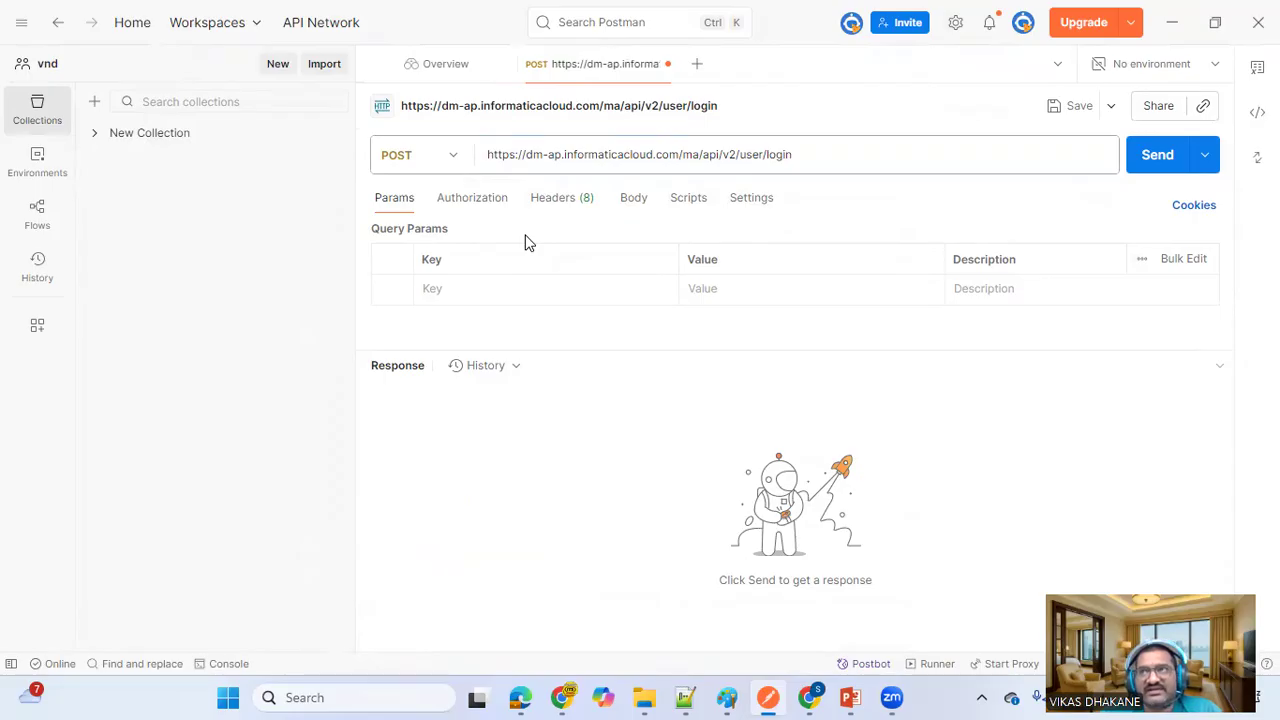
Make sure the login request method is set to POST.
{"action": "left_click", "coordinate": [453, 170]}
{"action": "left_click", "coordinate": [430, 203]}
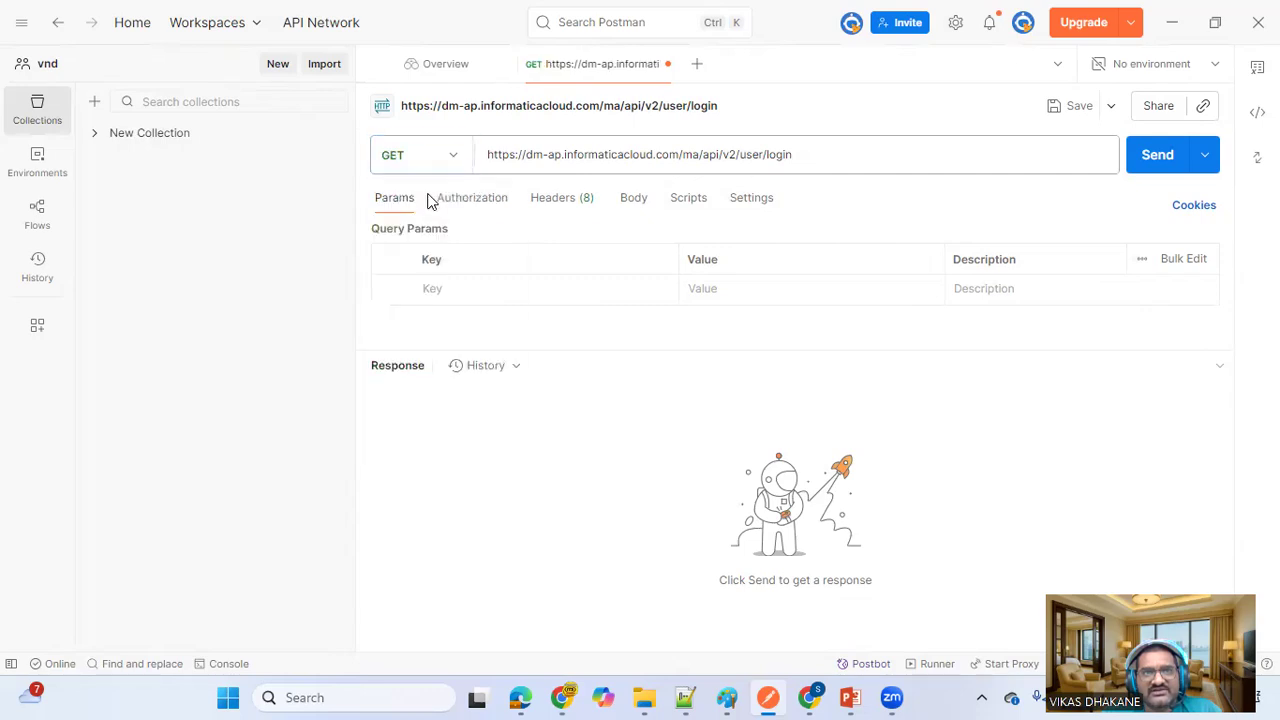
{"action": "left_click", "coordinate": [451, 167]}
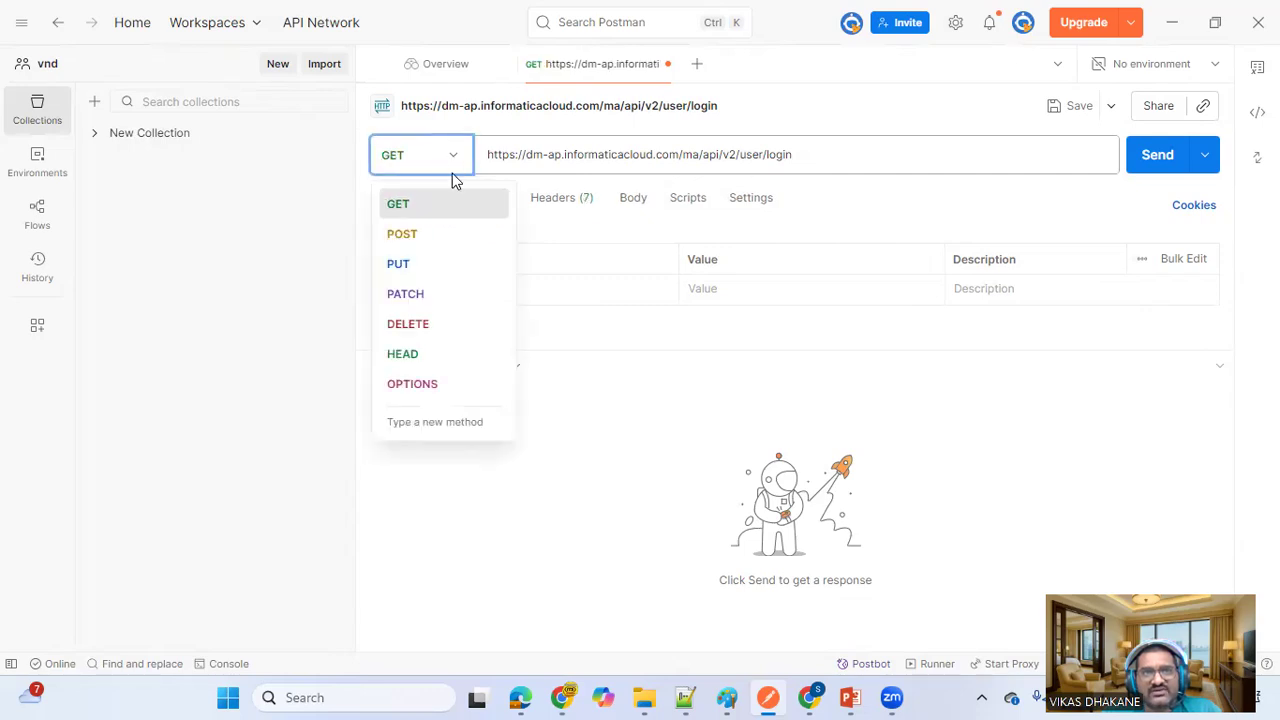
{"action": "left_click", "coordinate": [425, 240]}
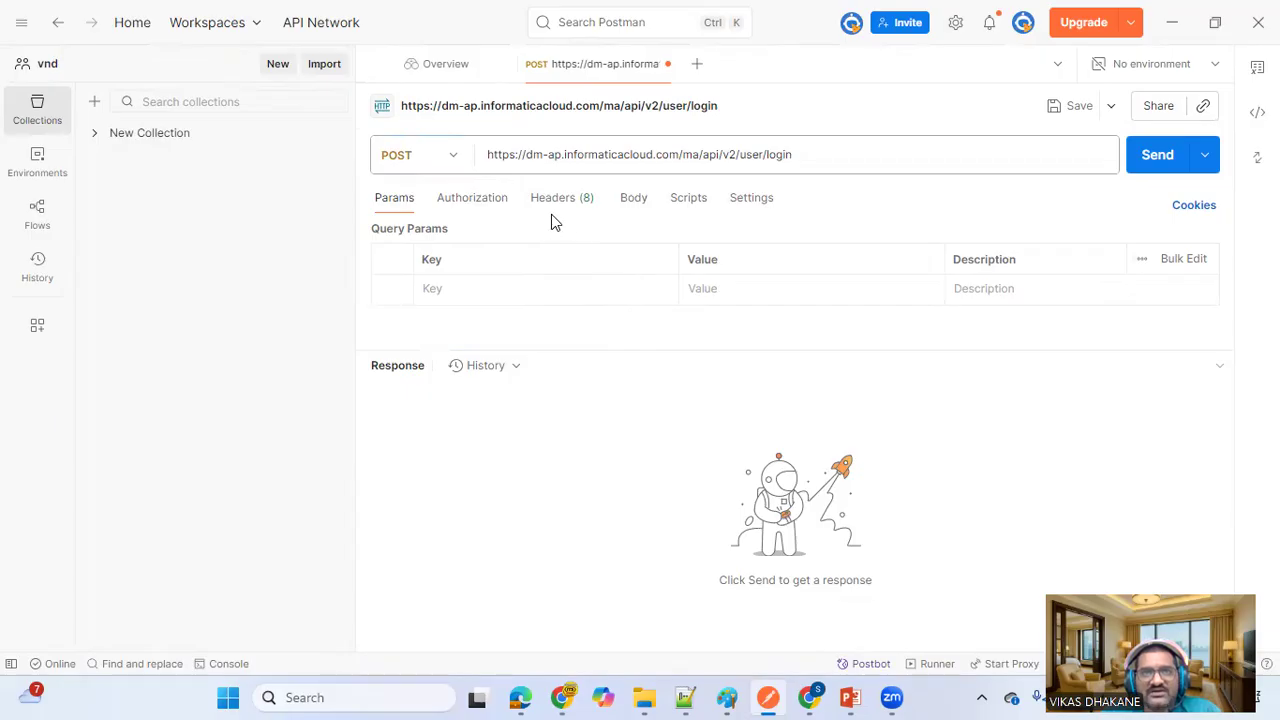
{"action": "left_click", "coordinate": [632, 204]}
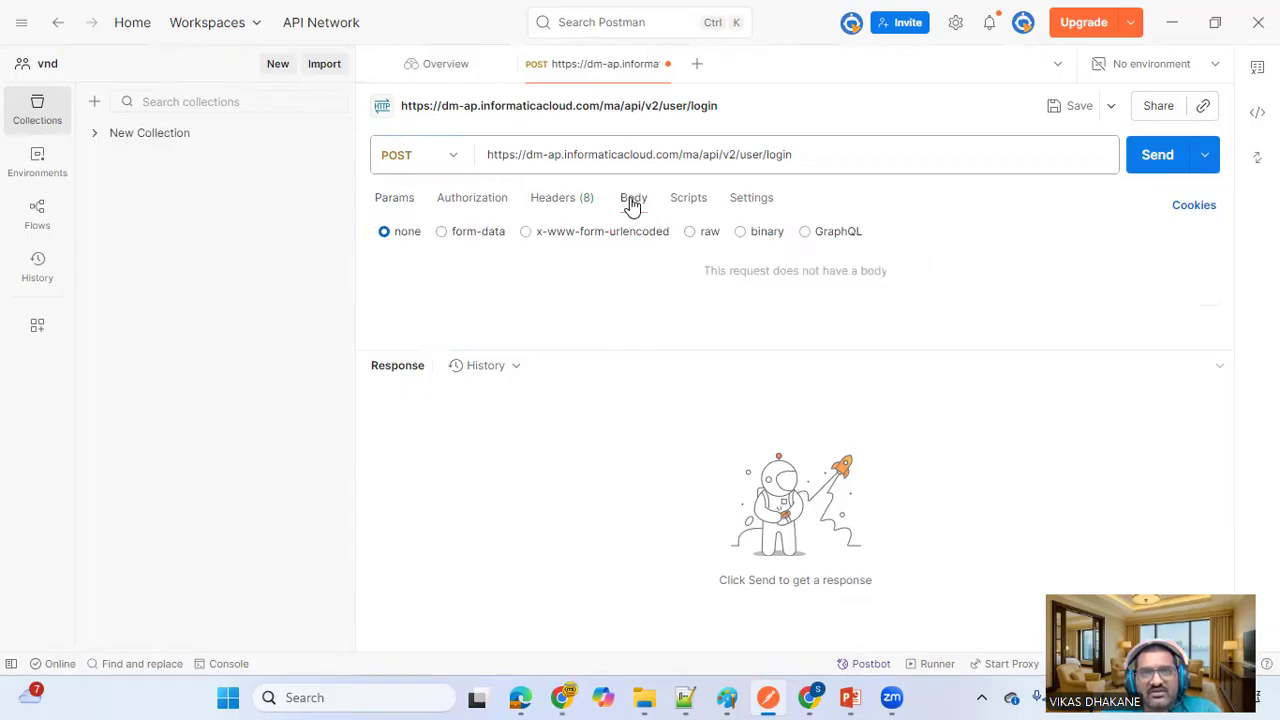
{"action": "left_click", "coordinate": [690, 232]}
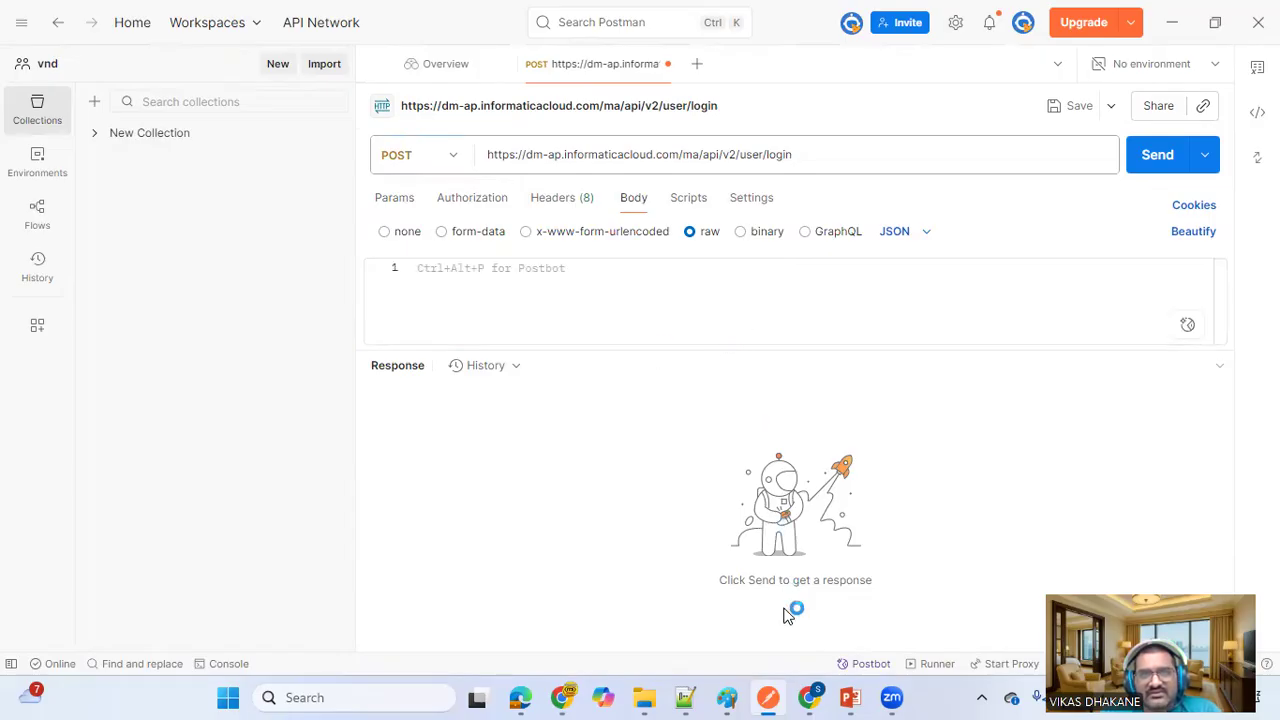
{"action": "left_click", "coordinate": [685, 697]}
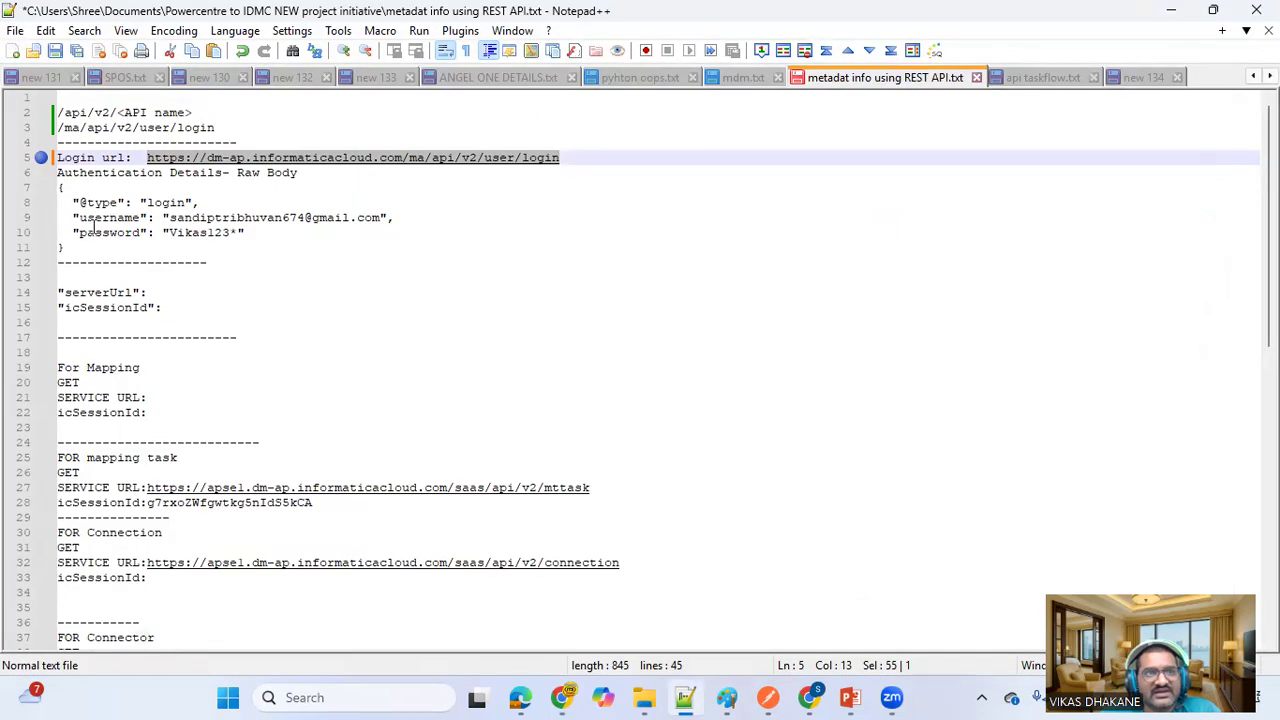
{"action": "left_click_drag", "start_coordinate": [68, 248], "coordinate": [57, 187]}
{"action": "key", "text": "ctrl+c"}
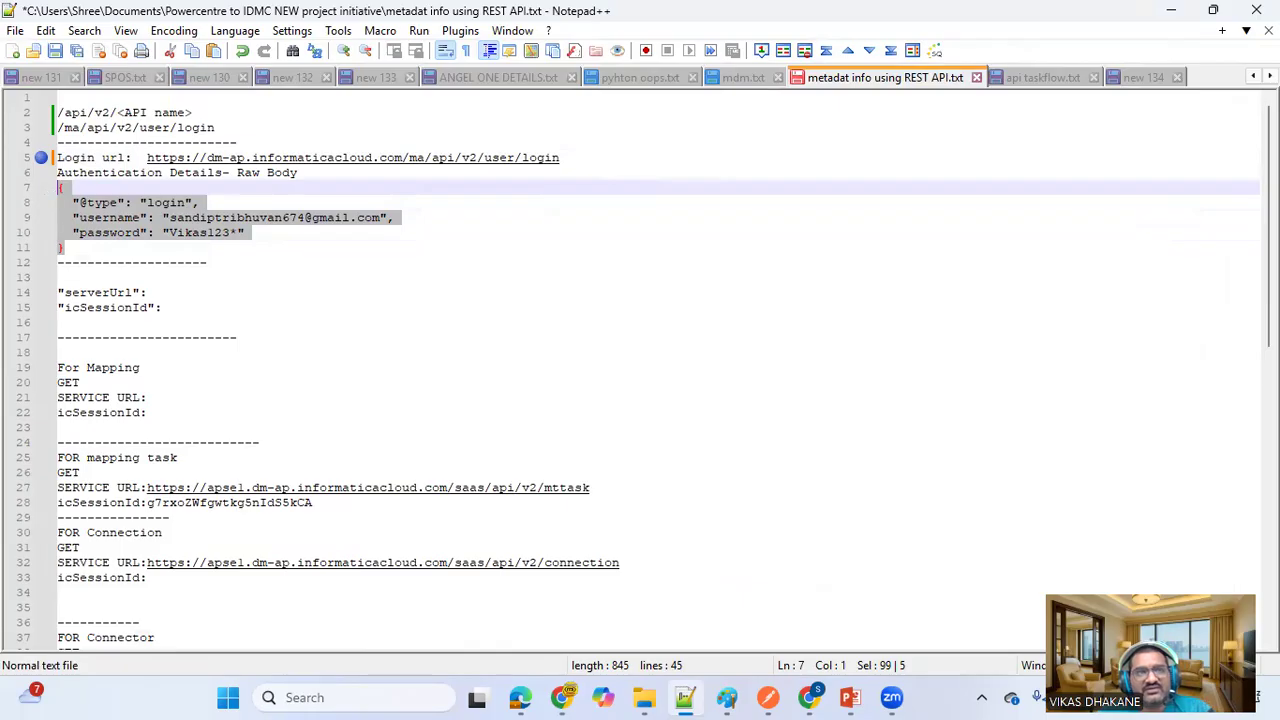
{"action": "left_click", "coordinate": [768, 697]}
{"action": "left_click", "coordinate": [494, 296]}
{"action": "key", "text": "ctrl+v"}
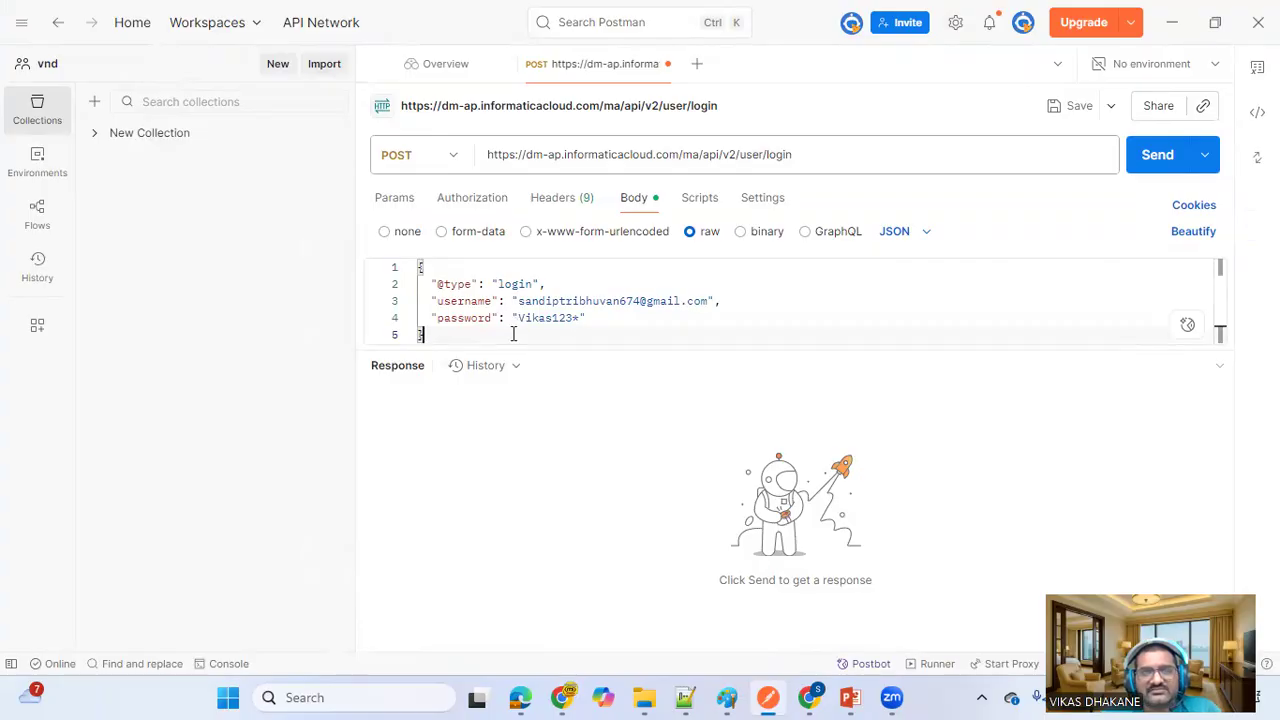
{"action": "left_click", "coordinate": [553, 210]}
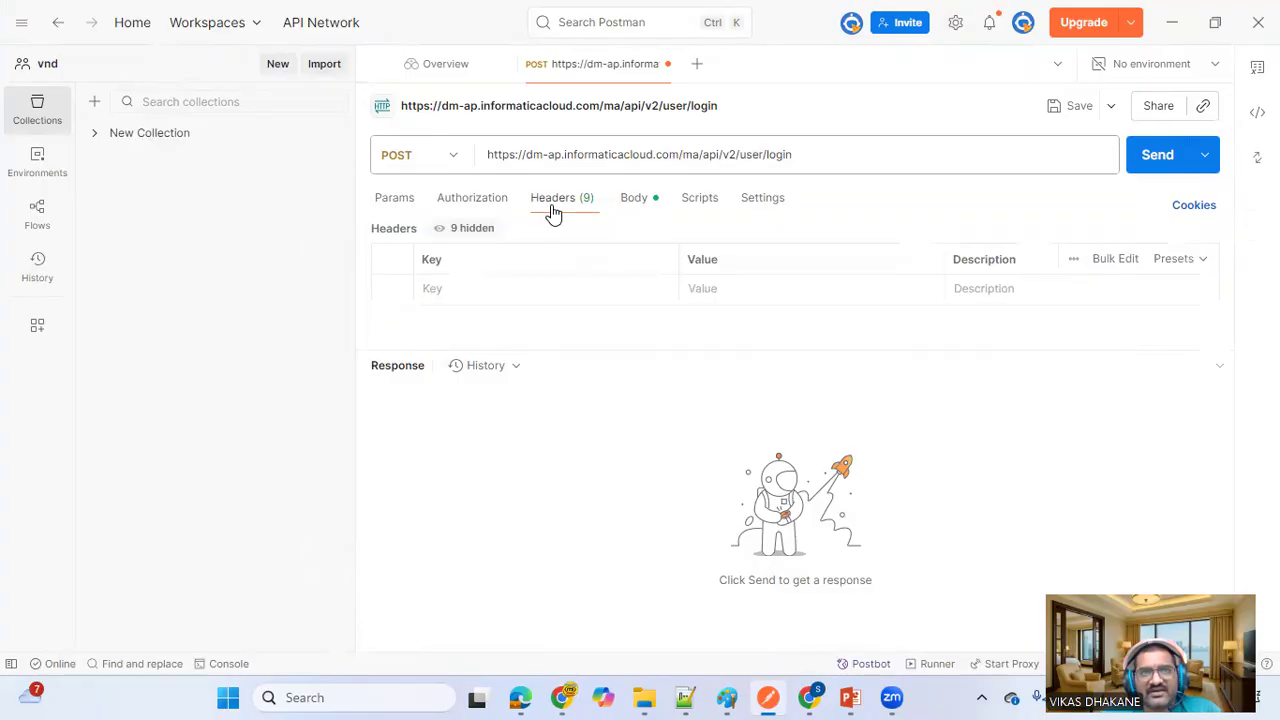
{"action": "left_click", "coordinate": [506, 291]}
Add Accept and Content-Type headers, both set to application/json.
{"action": "left_click", "coordinate": [478, 320]}
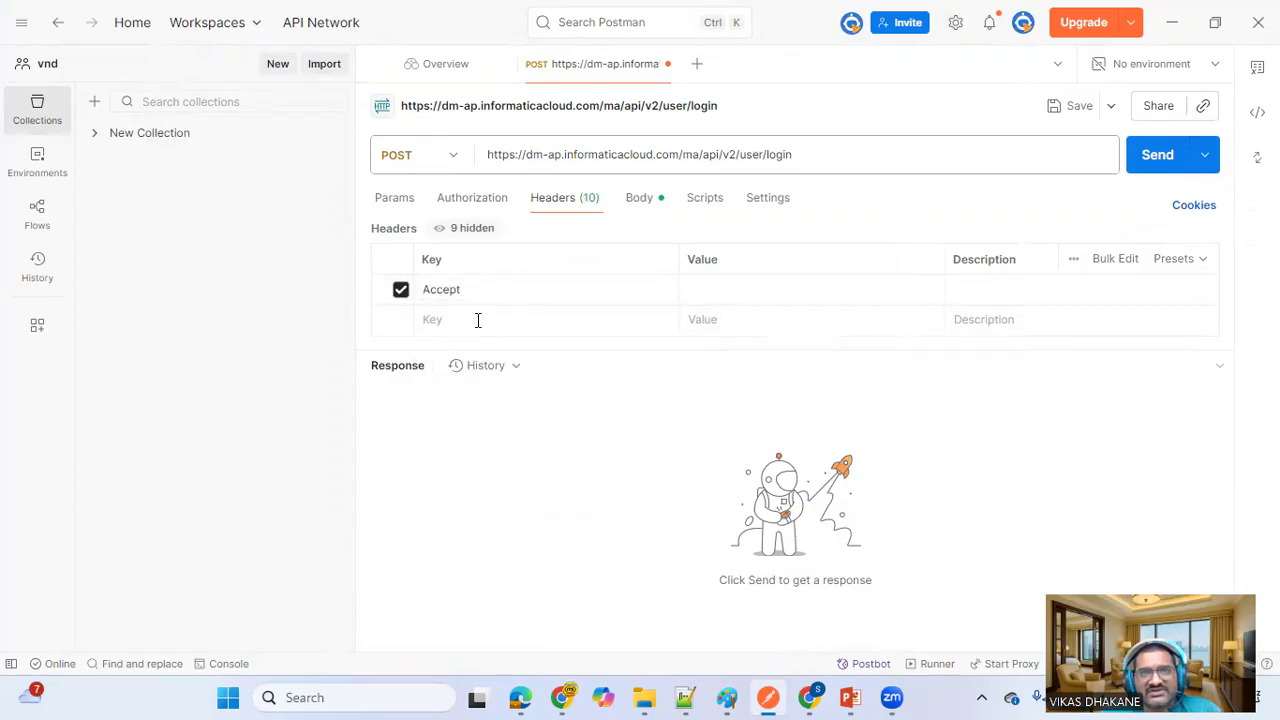
{"action": "left_click", "coordinate": [478, 320]}
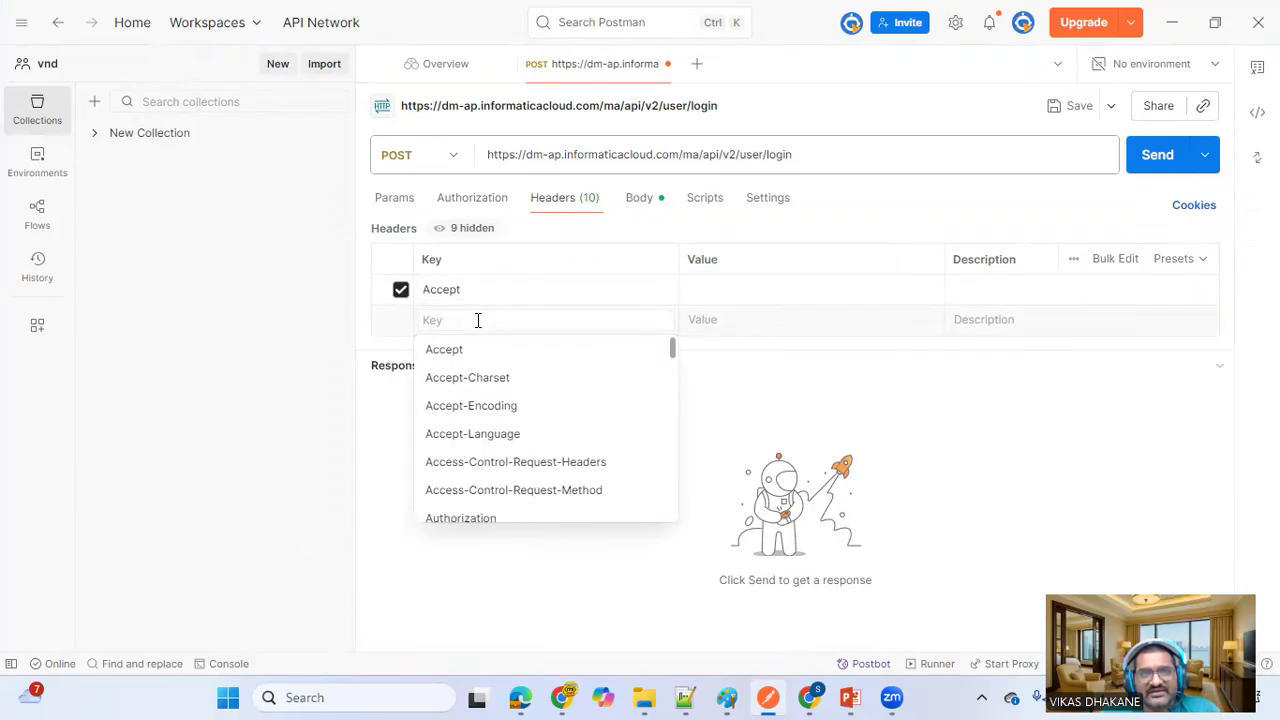
{"action": "type", "text": "conte"}
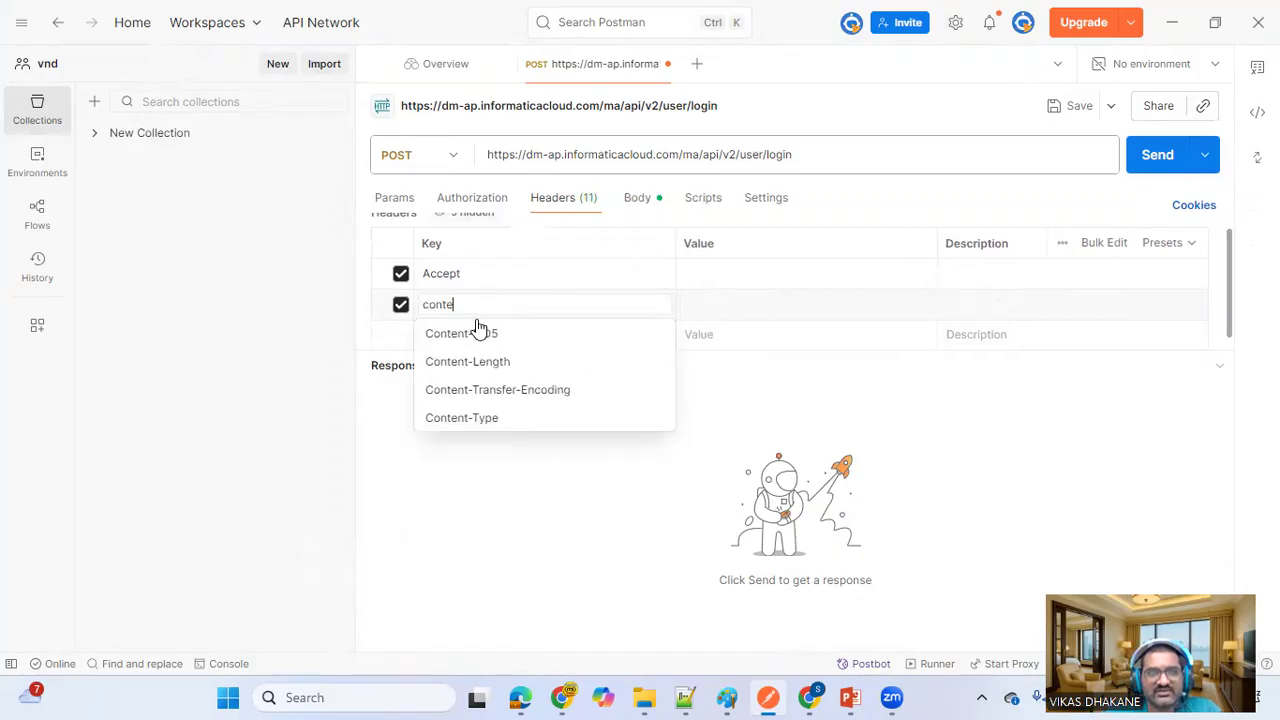
{"action": "left_click", "coordinate": [500, 416]}
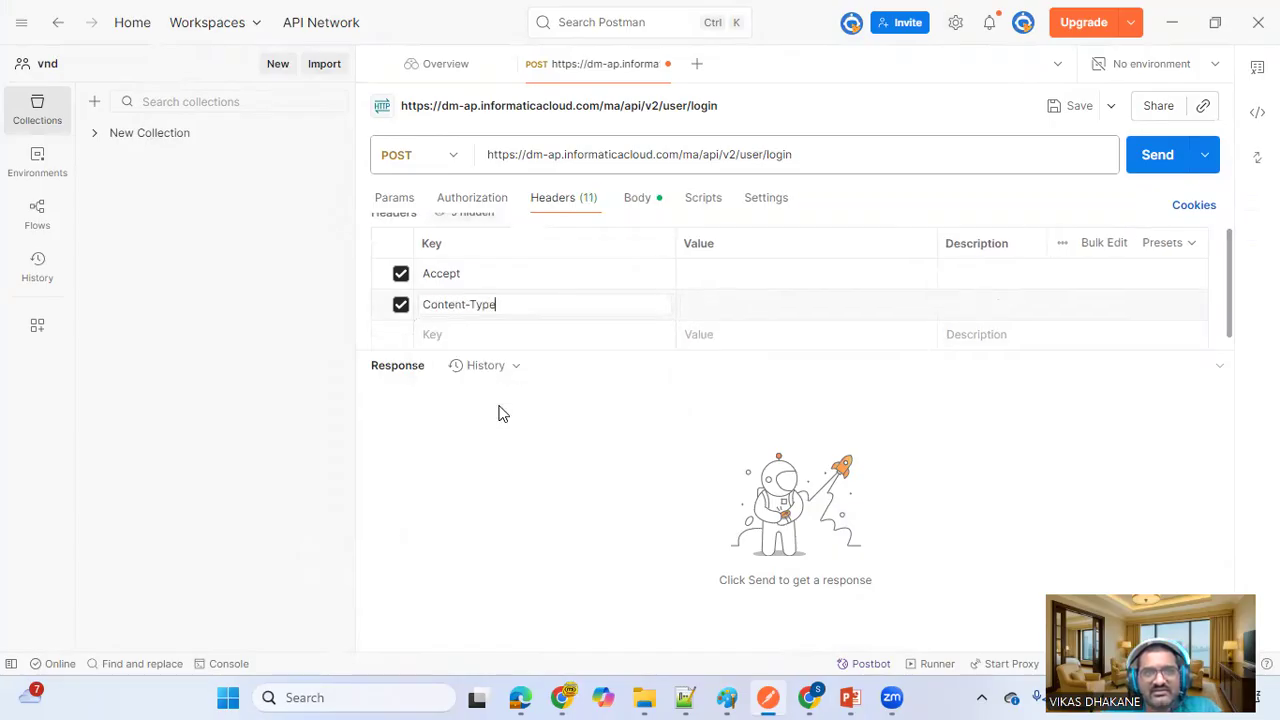
{"action": "left_click", "coordinate": [734, 272]}
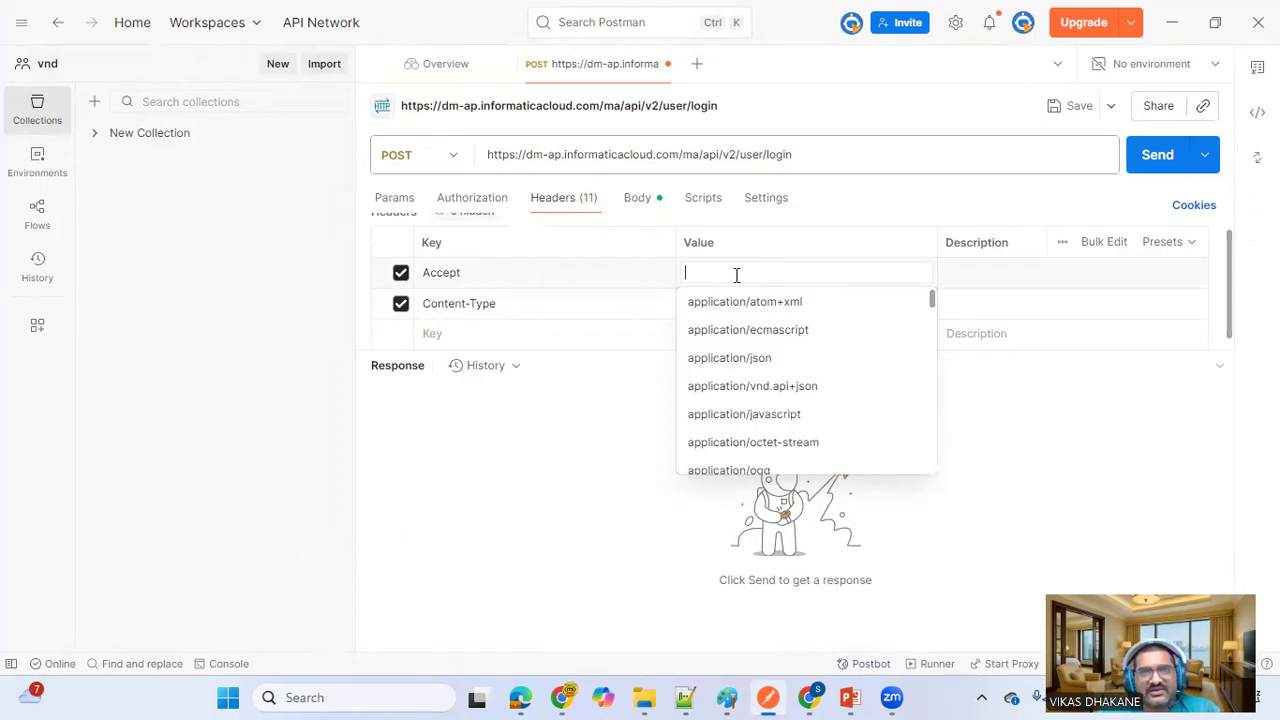
{"action": "left_click", "coordinate": [752, 358]}
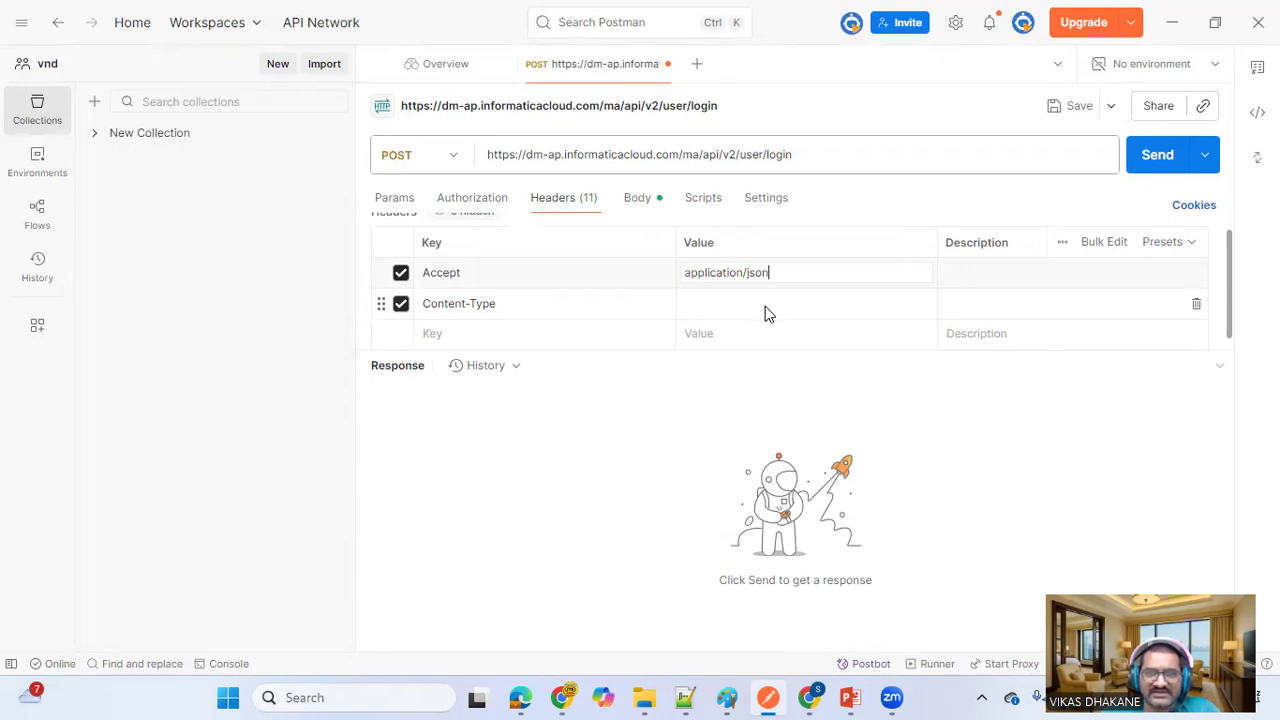
{"action": "left_click", "coordinate": [765, 306]}
{"action": "left_click", "coordinate": [742, 388]}
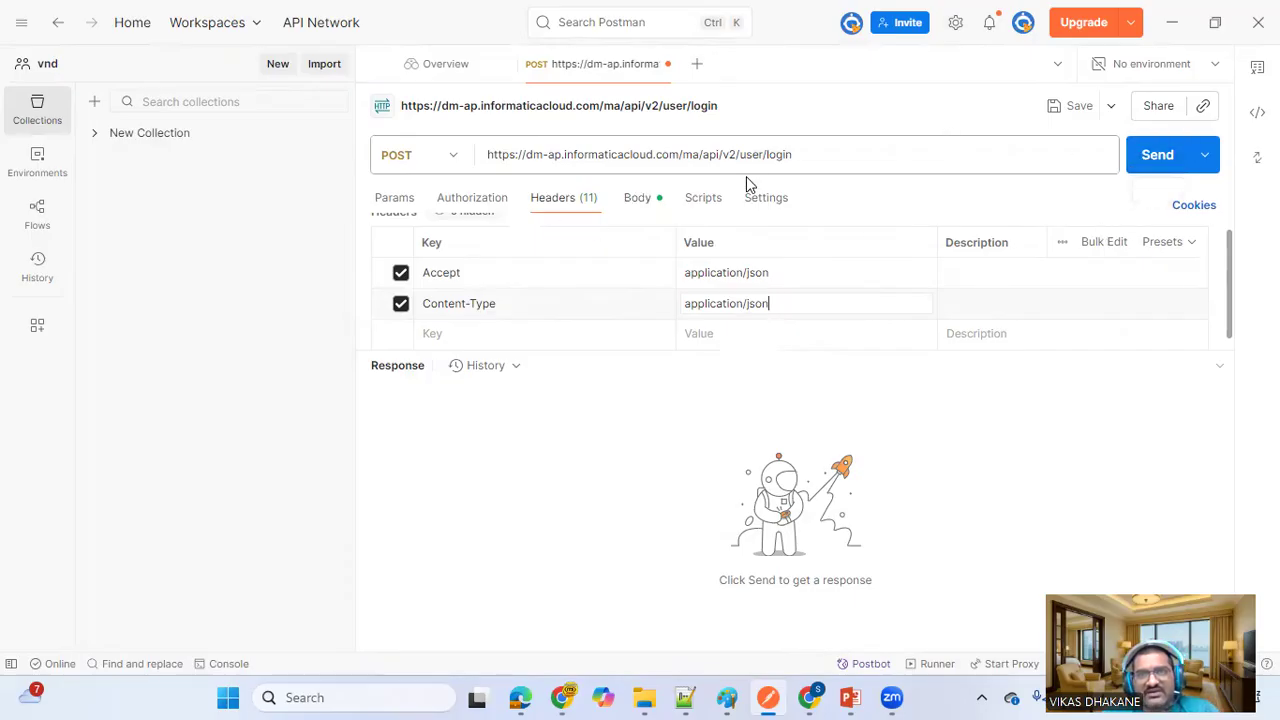
Send the login request and review the 200 OK response.
{"action": "left_click", "coordinate": [1149, 174]}
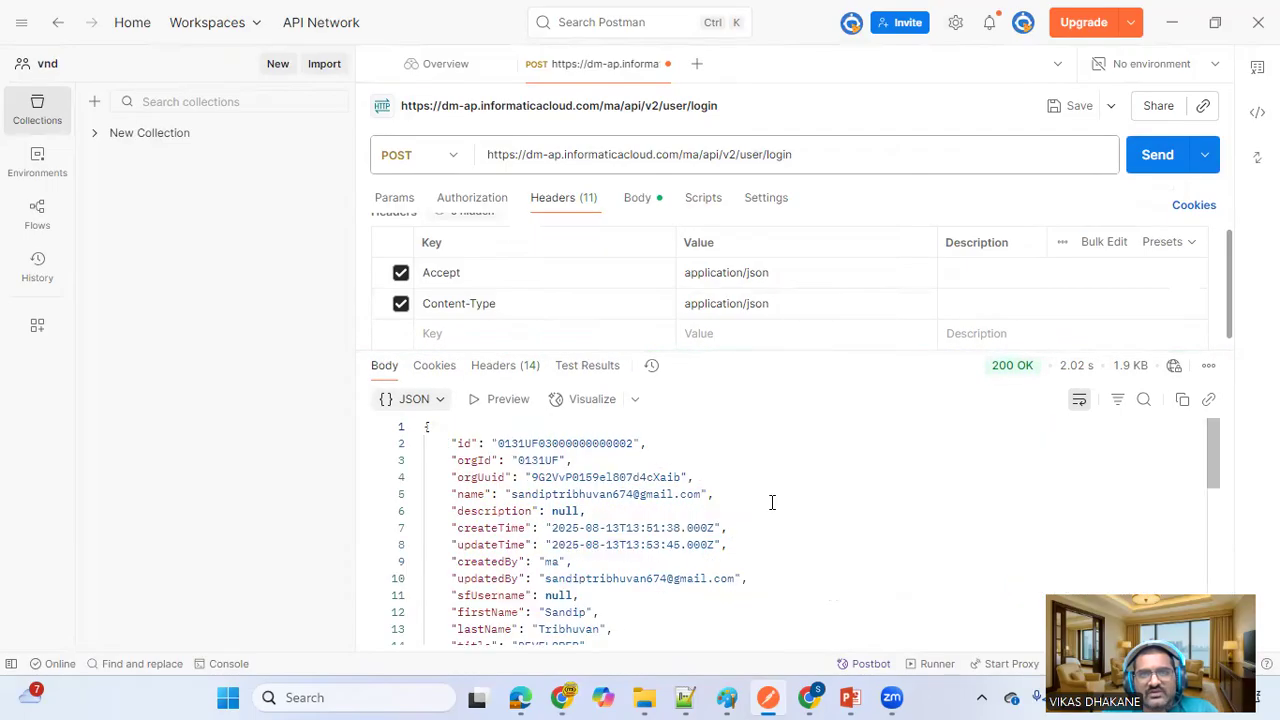
{"action": "left_click", "coordinate": [995, 372]}
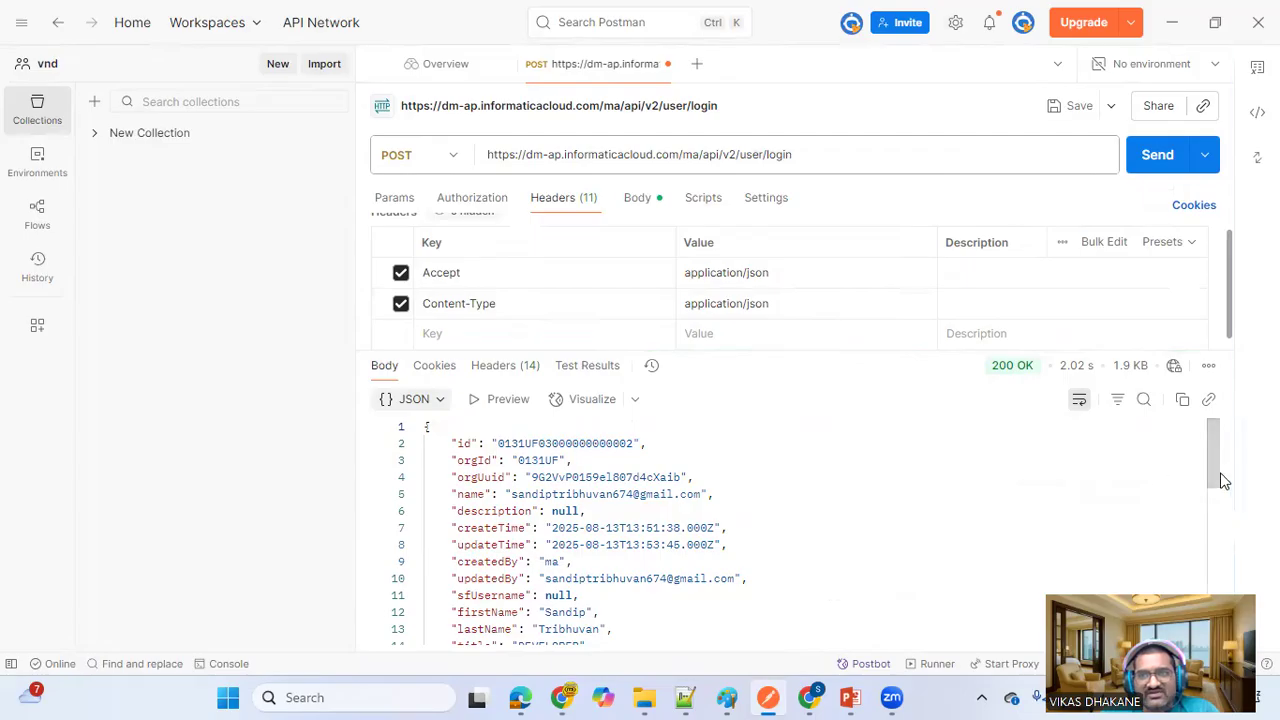
{"action": "left_click_drag", "start_coordinate": [1215, 455], "coordinate": [1222, 507]}
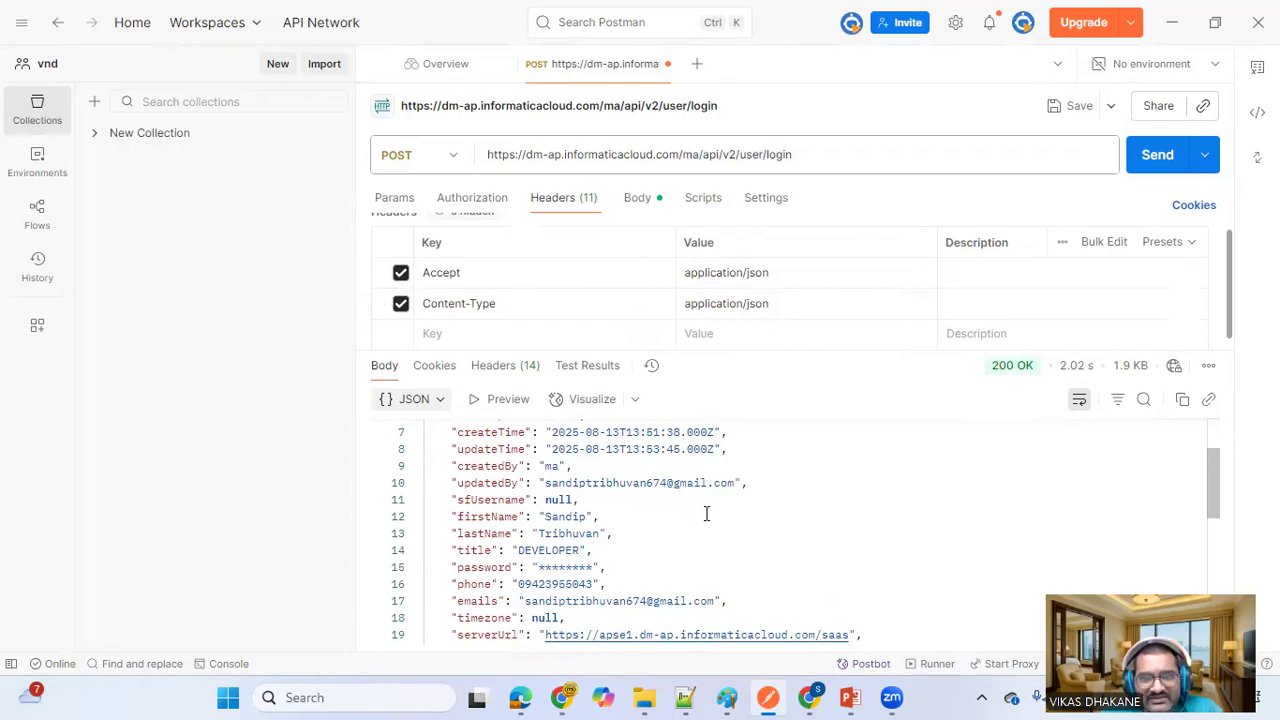
{"action": "left_click_drag", "start_coordinate": [1211, 493], "coordinate": [1222, 521]}
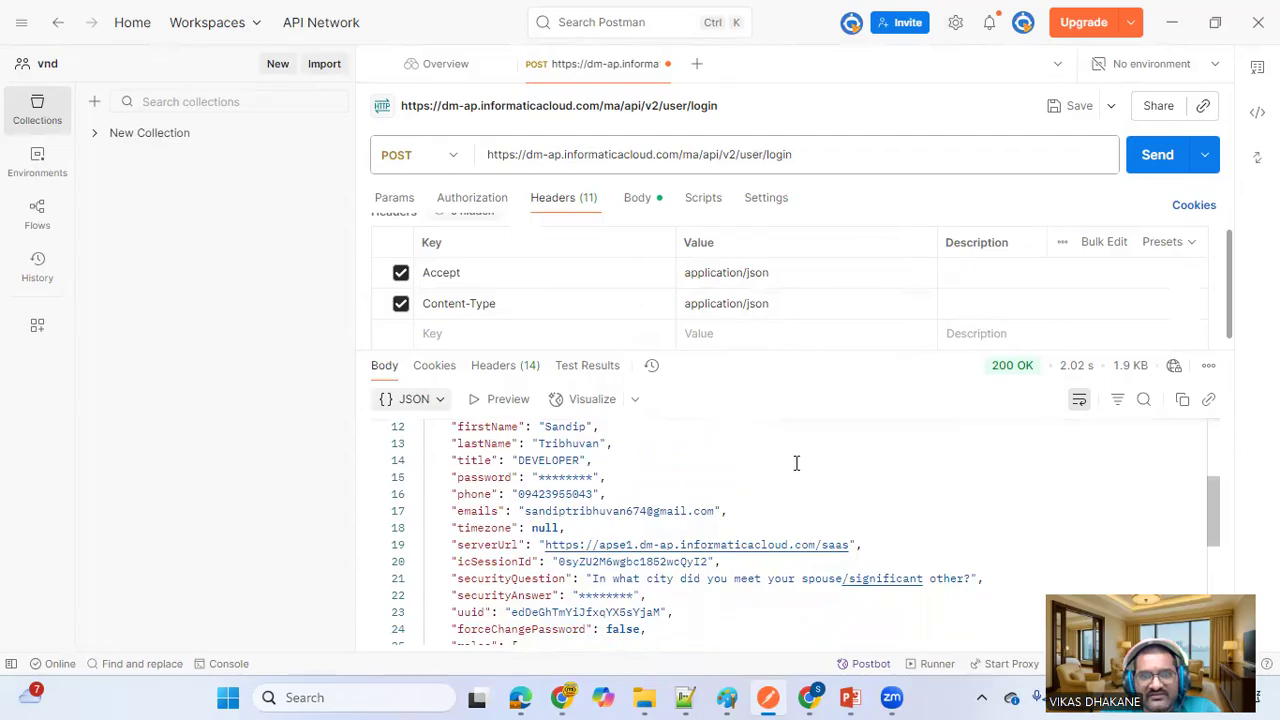
Copy the serverUrl and icSessionId lines and select their empty counterparts in the notes.
{"action": "left_click_drag", "start_coordinate": [447, 545], "coordinate": [725, 562]}
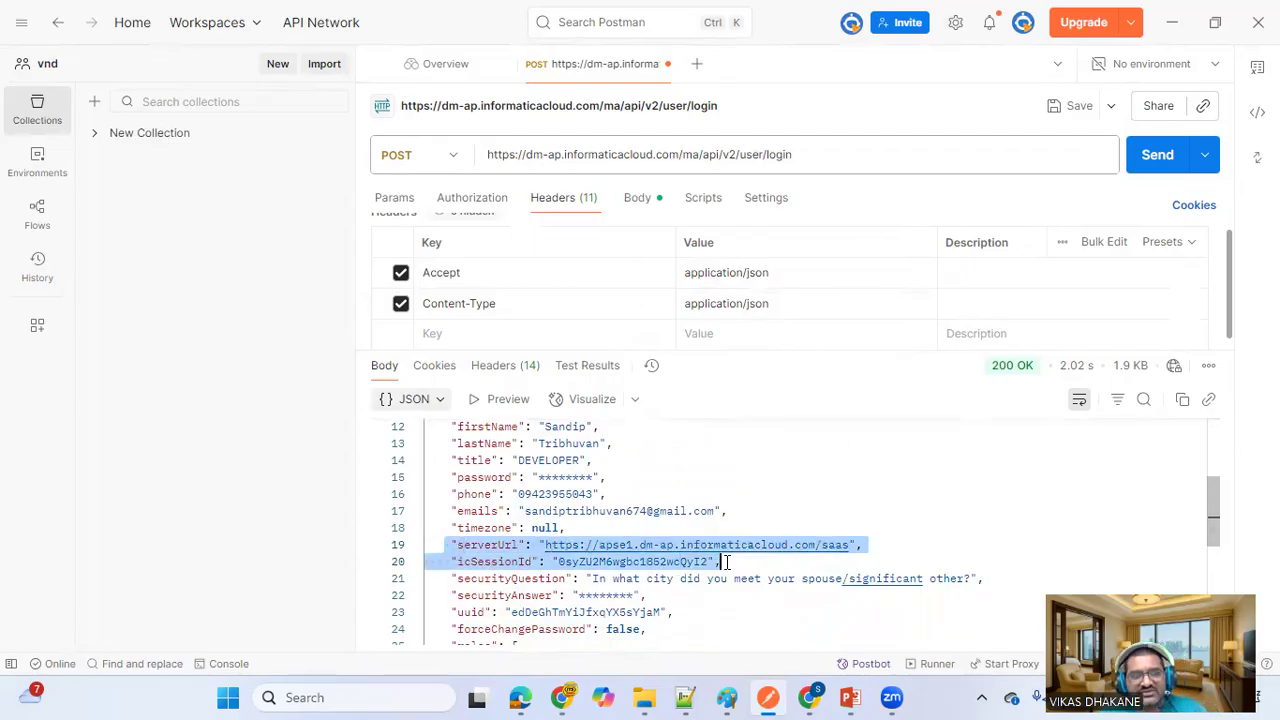
{"action": "left_click", "coordinate": [688, 697]}
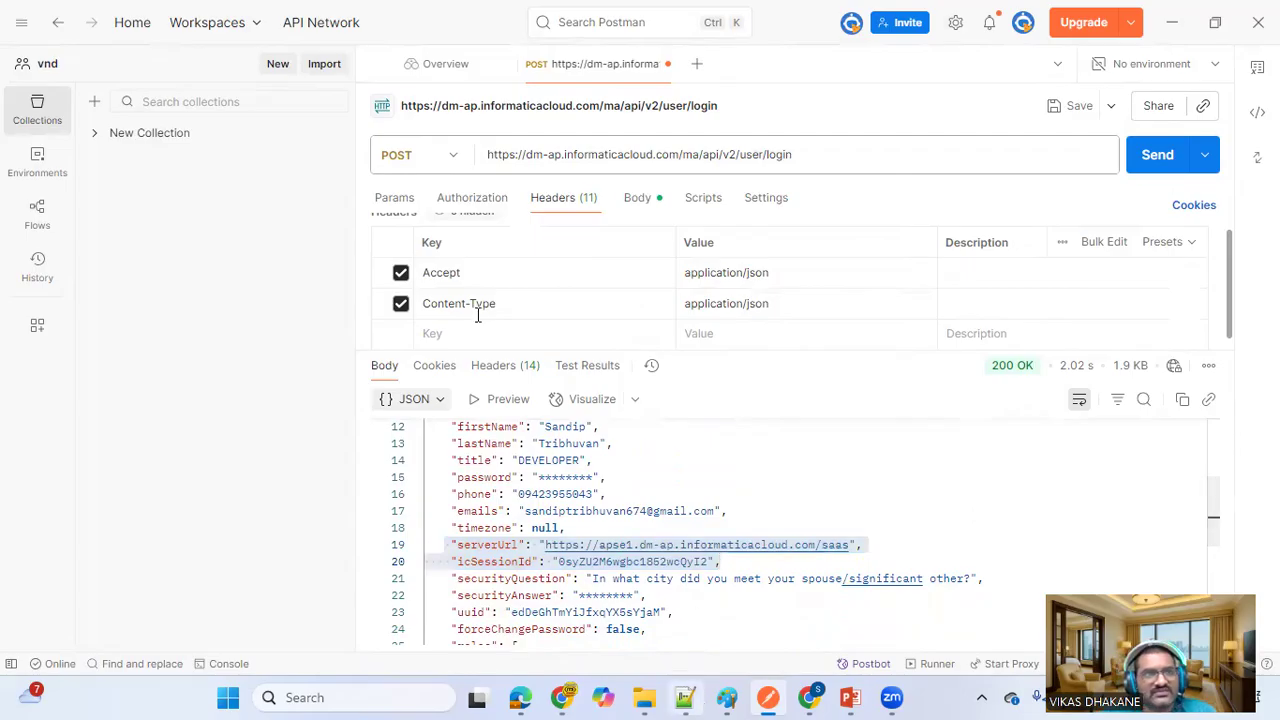
{"action": "left_click_drag", "start_coordinate": [210, 311], "coordinate": [58, 292]}
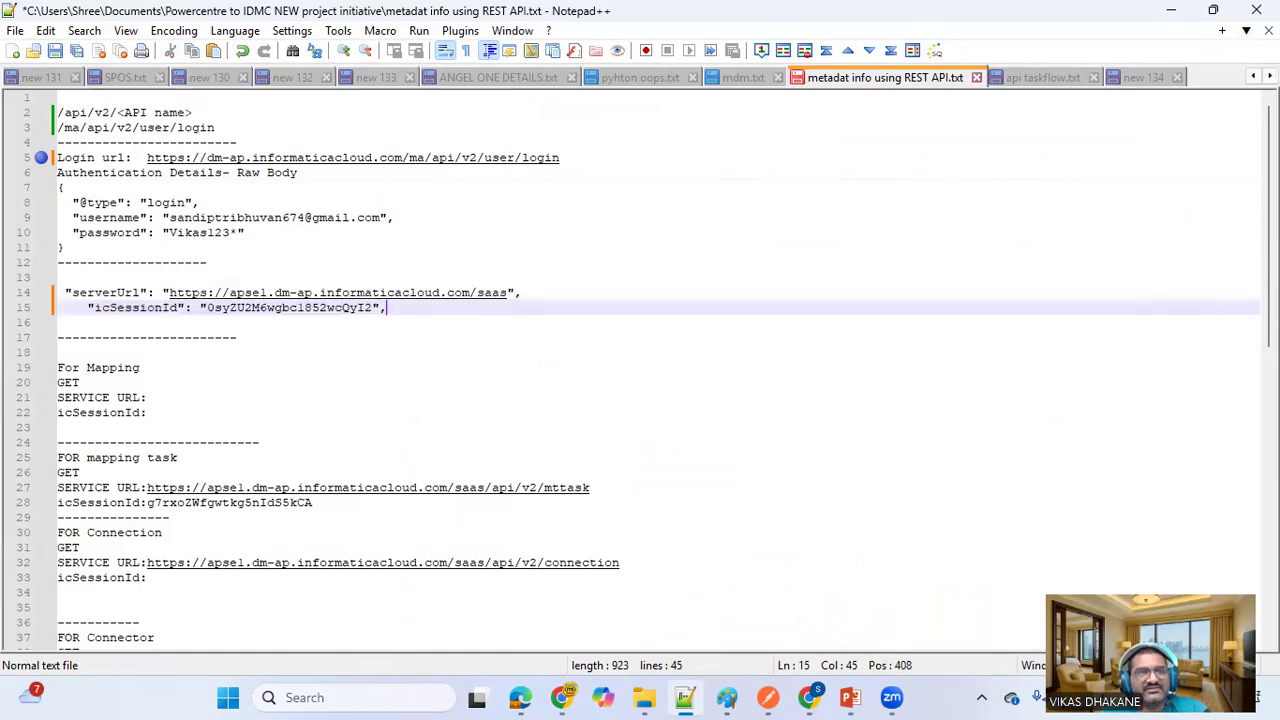
Paste the serverUrl and icSessionId values into lines 14–15 and fix the icSessionId indentation.
{"action": "left_click", "coordinate": [88, 308]}
{"action": "key", "text": "BackSpace"}
{"action": "key", "text": "BackSpace"}
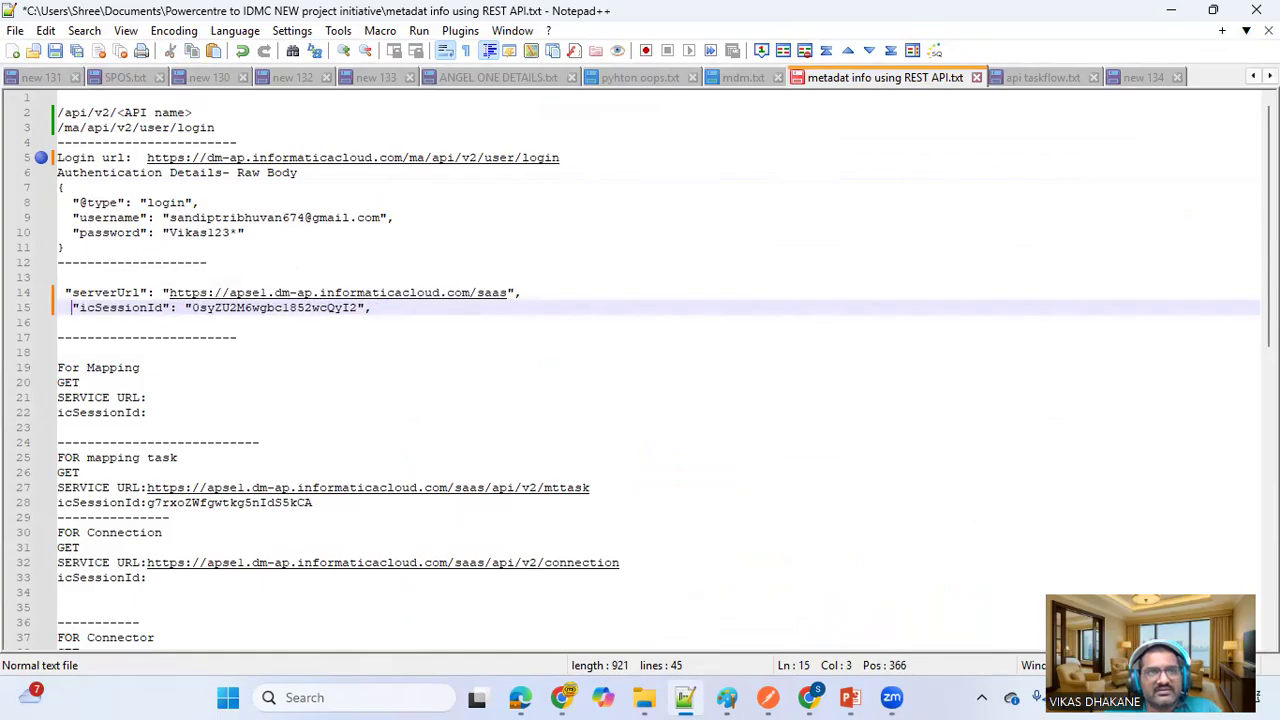
{"action": "left_click", "coordinate": [396, 362]}
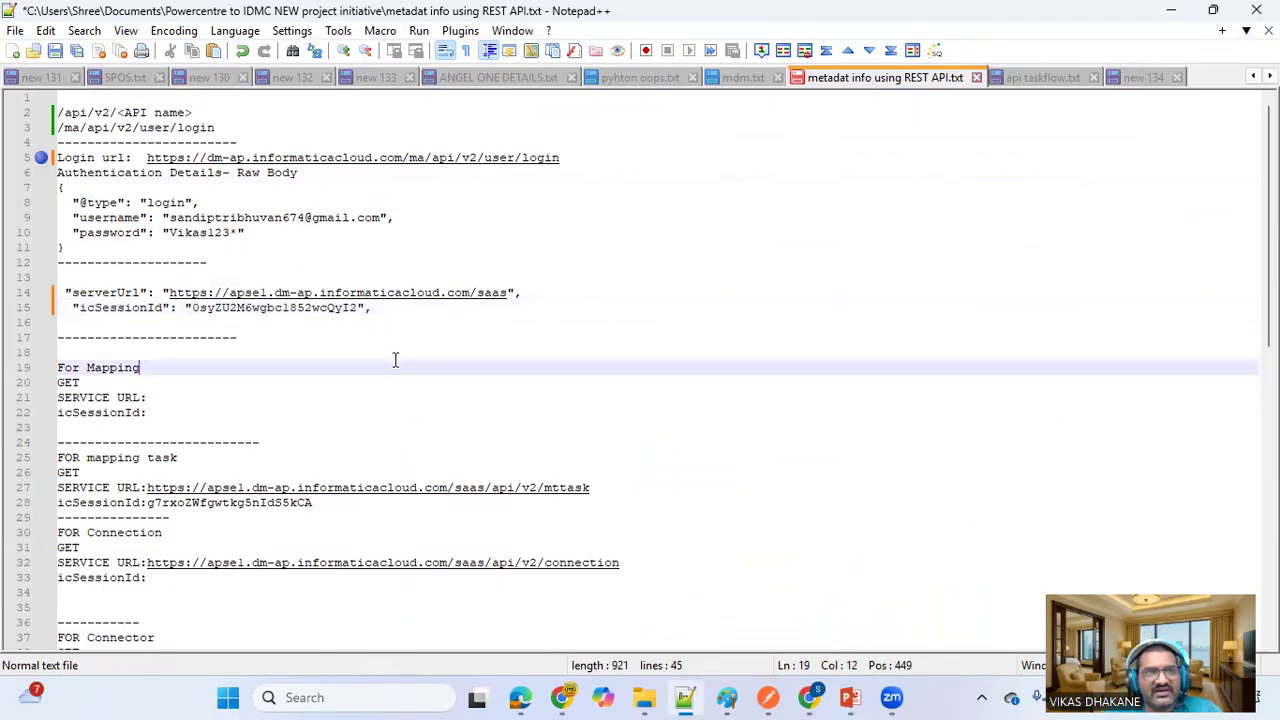
{"action": "left_click", "coordinate": [849, 698]}
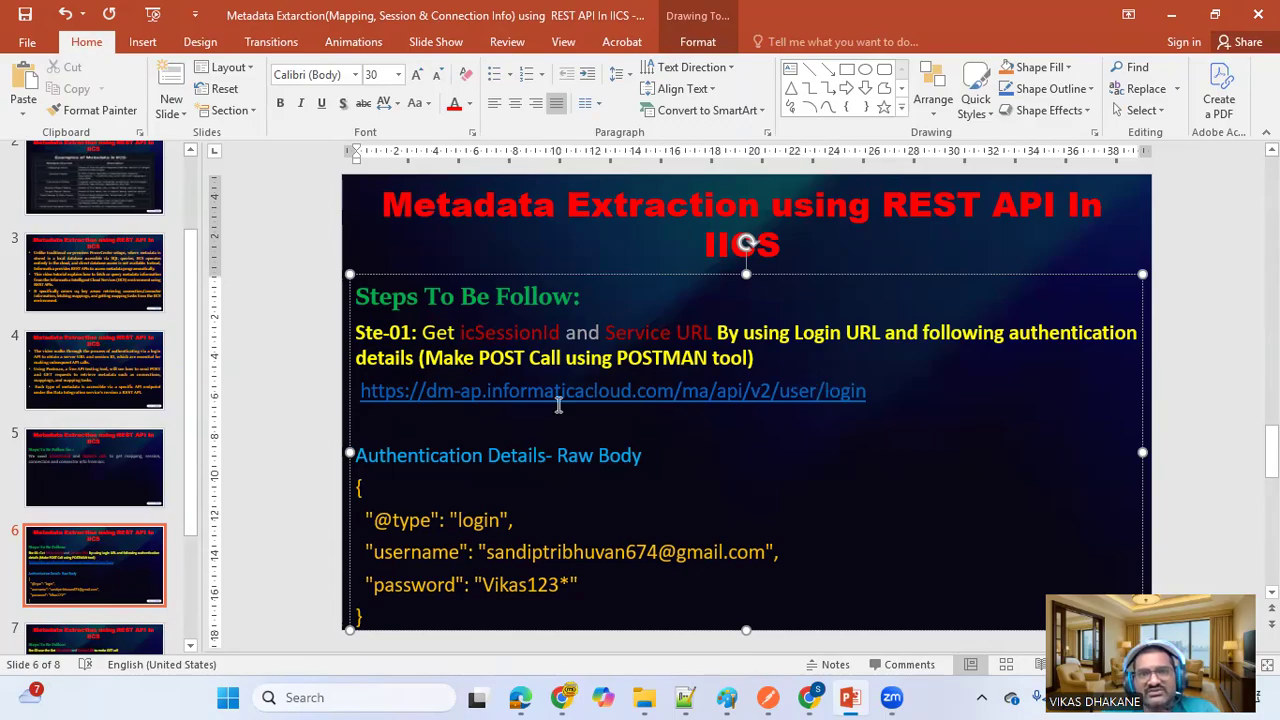
Show slide 7 with the GET-call steps.
{"action": "left_click", "coordinate": [191, 646]}
{"action": "left_click", "coordinate": [191, 649]}
{"action": "left_click", "coordinate": [62, 536]}
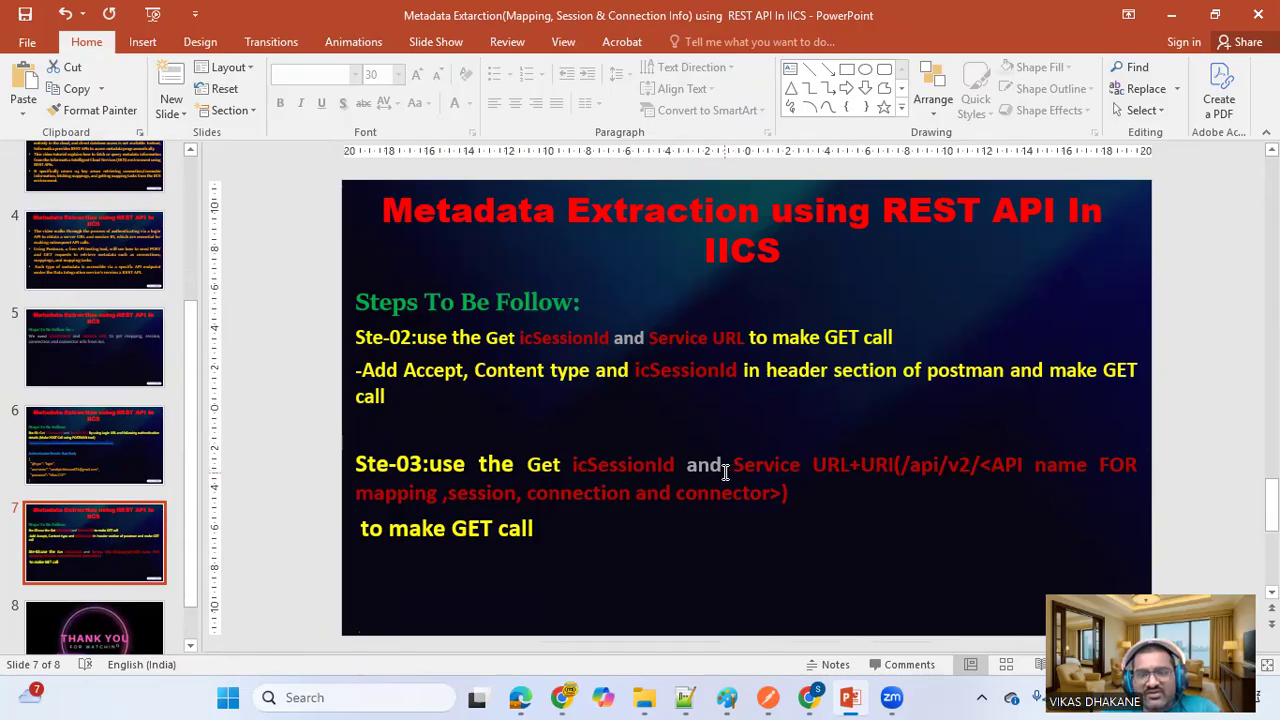
Back in the notes, select the serverUrl on line 14.
{"action": "left_click", "coordinate": [686, 697]}
{"action": "left_click", "coordinate": [165, 294]}
{"action": "key", "text": "shift+Up"}
{"action": "left_click_drag", "start_coordinate": [450, 300], "coordinate": [601, 349]}
{"action": "left_click", "coordinate": [565, 304]}
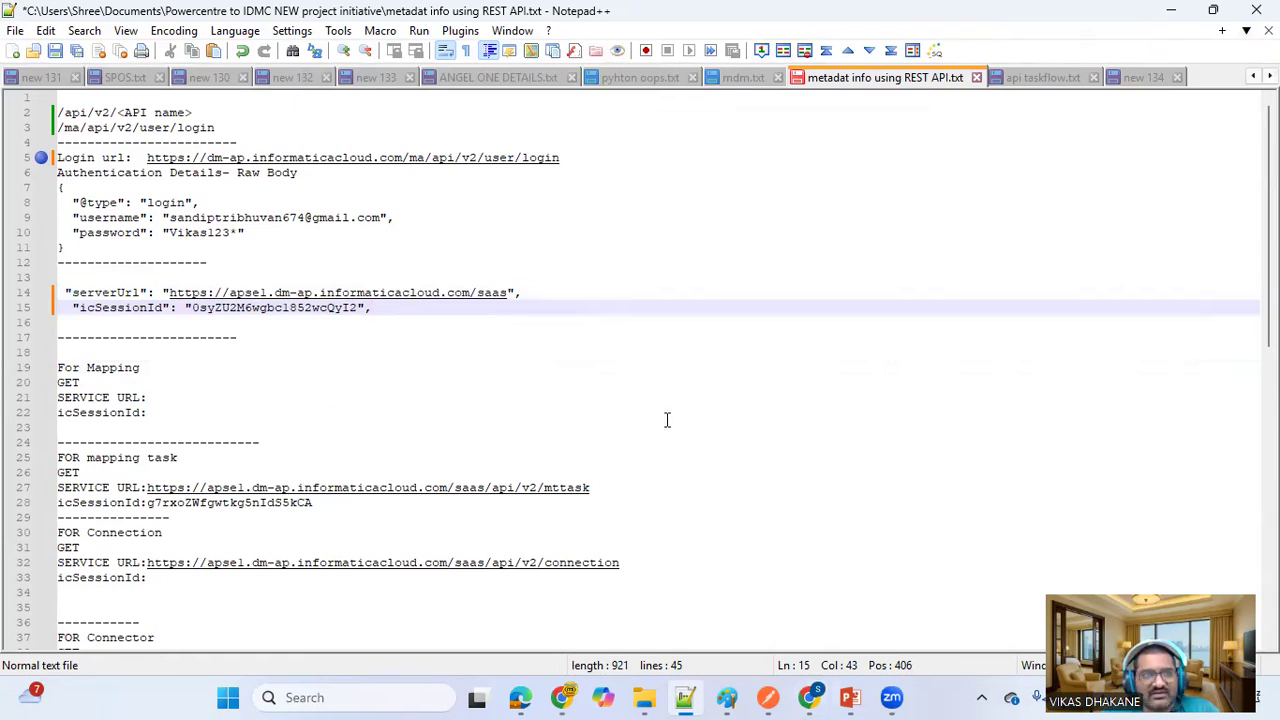
Open a new blank request tab in Postman.
{"action": "left_click", "coordinate": [768, 697]}
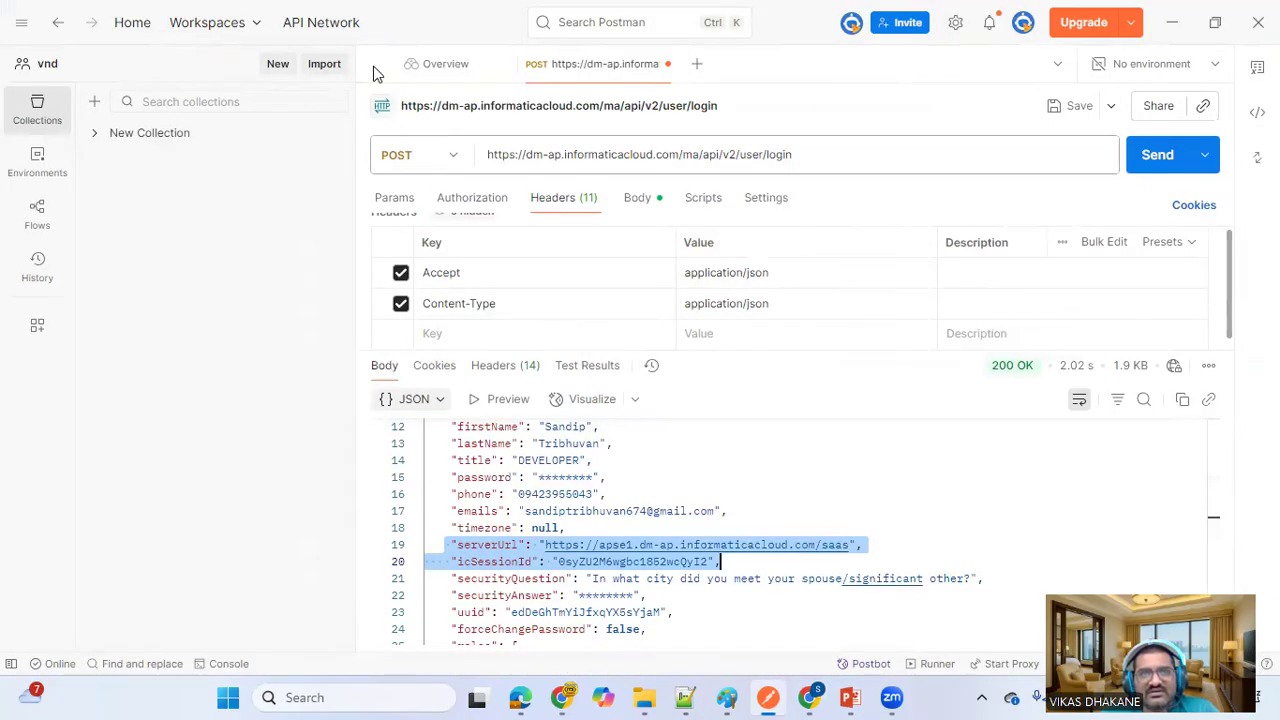
{"action": "left_click", "coordinate": [697, 64]}
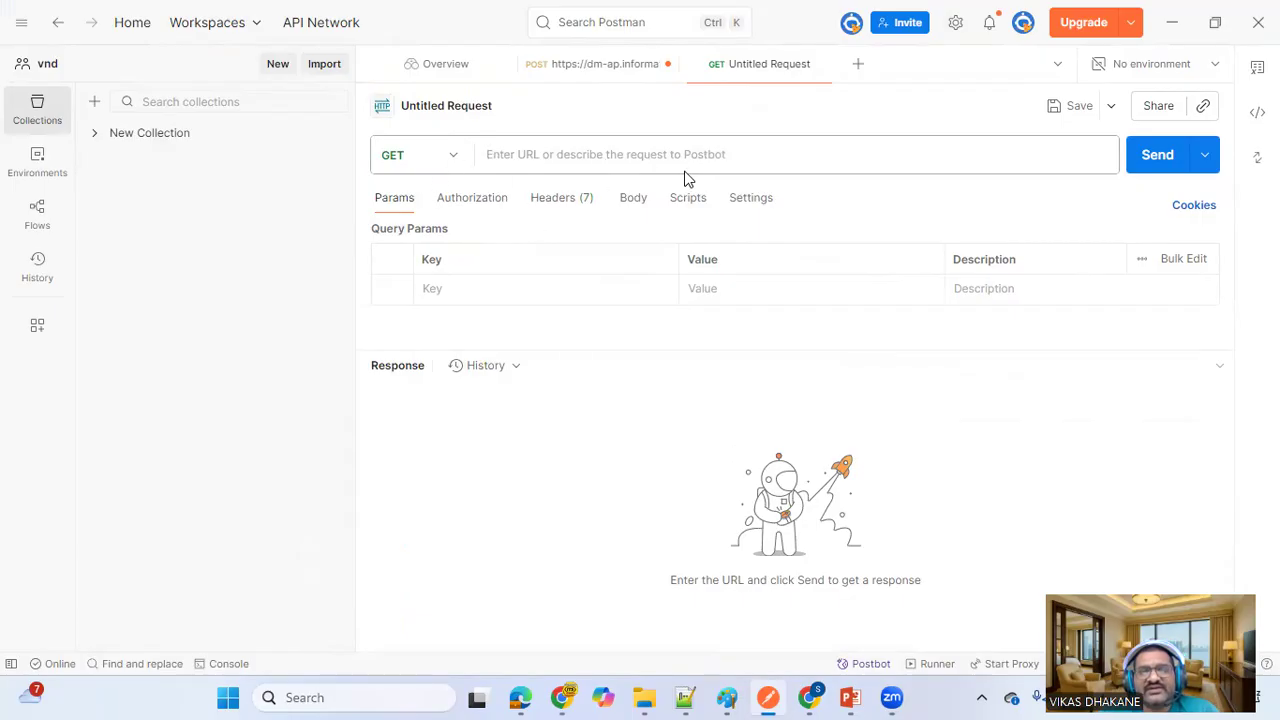
{"action": "left_click", "coordinate": [683, 698]}
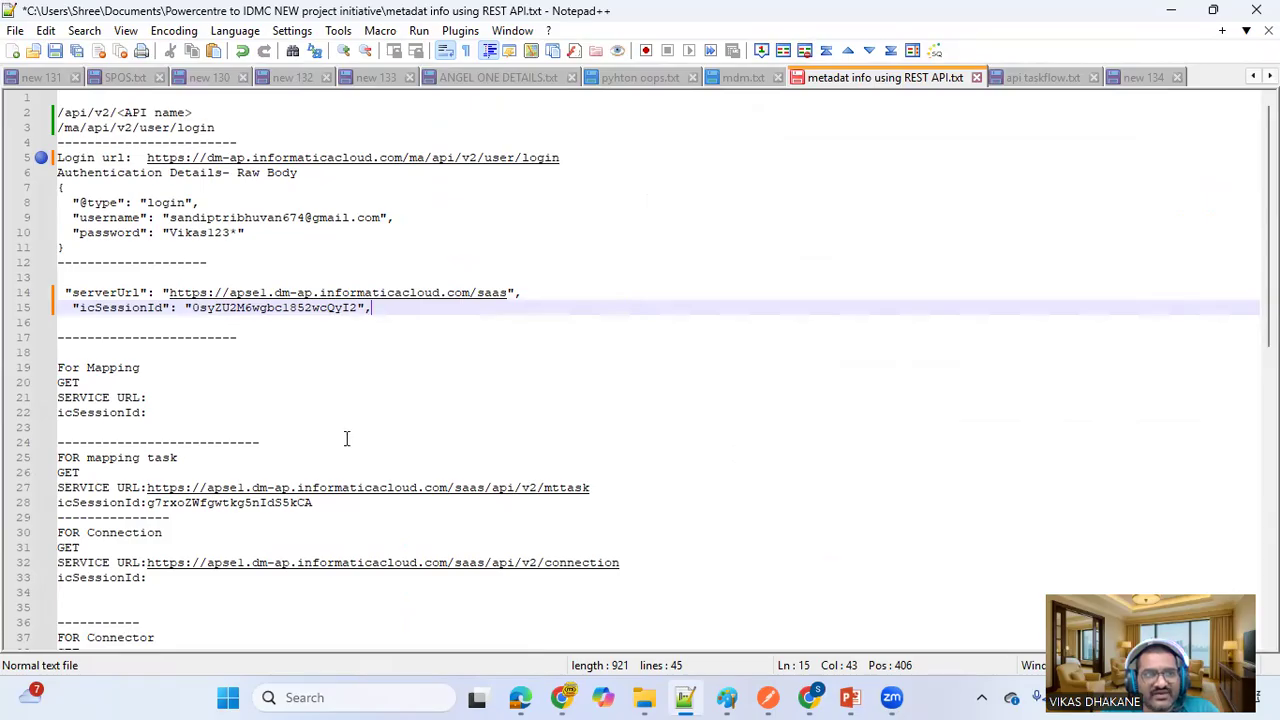
Put the line 14 server URL plus /api/v2/<API name> after SERVICE URL on line 21.
{"action": "left_click_drag", "start_coordinate": [168, 296], "coordinate": [507, 294]}
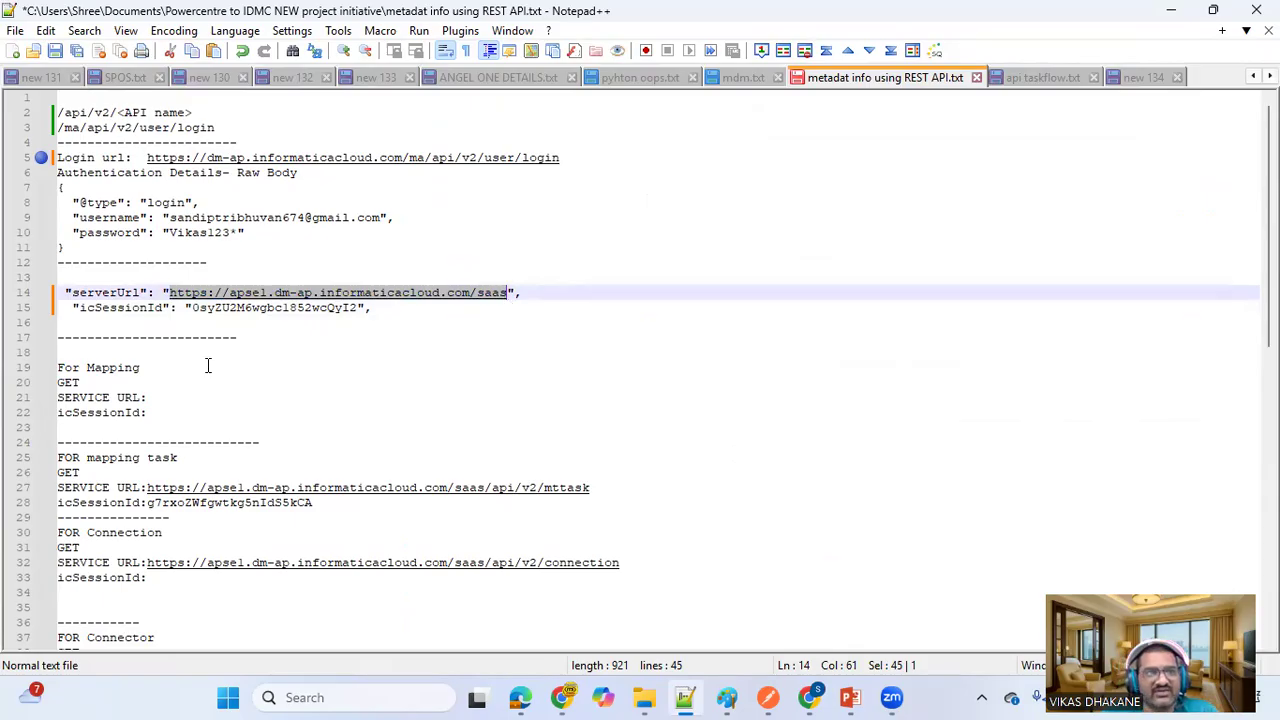
{"action": "left_click", "coordinate": [159, 400]}
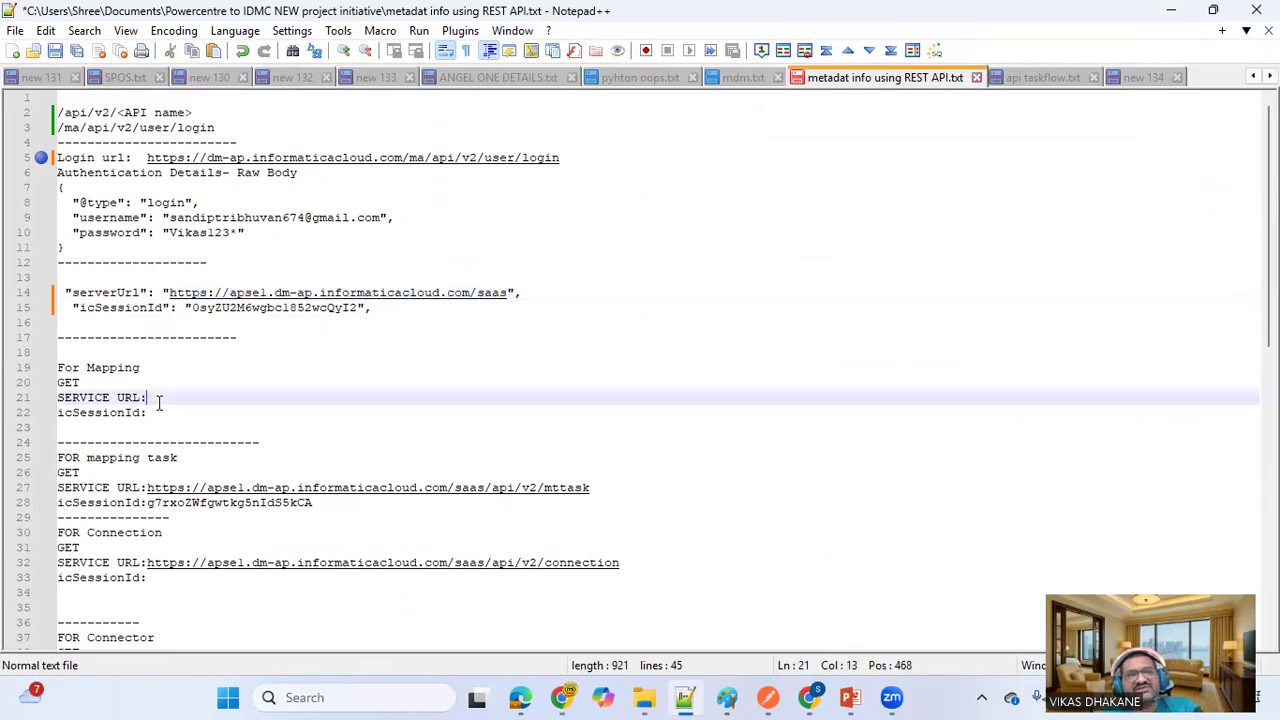
{"action": "type", "text": "https://apsel.dm-ap.informaticacloud.com/saas"}
{"action": "type", "text": "/"}
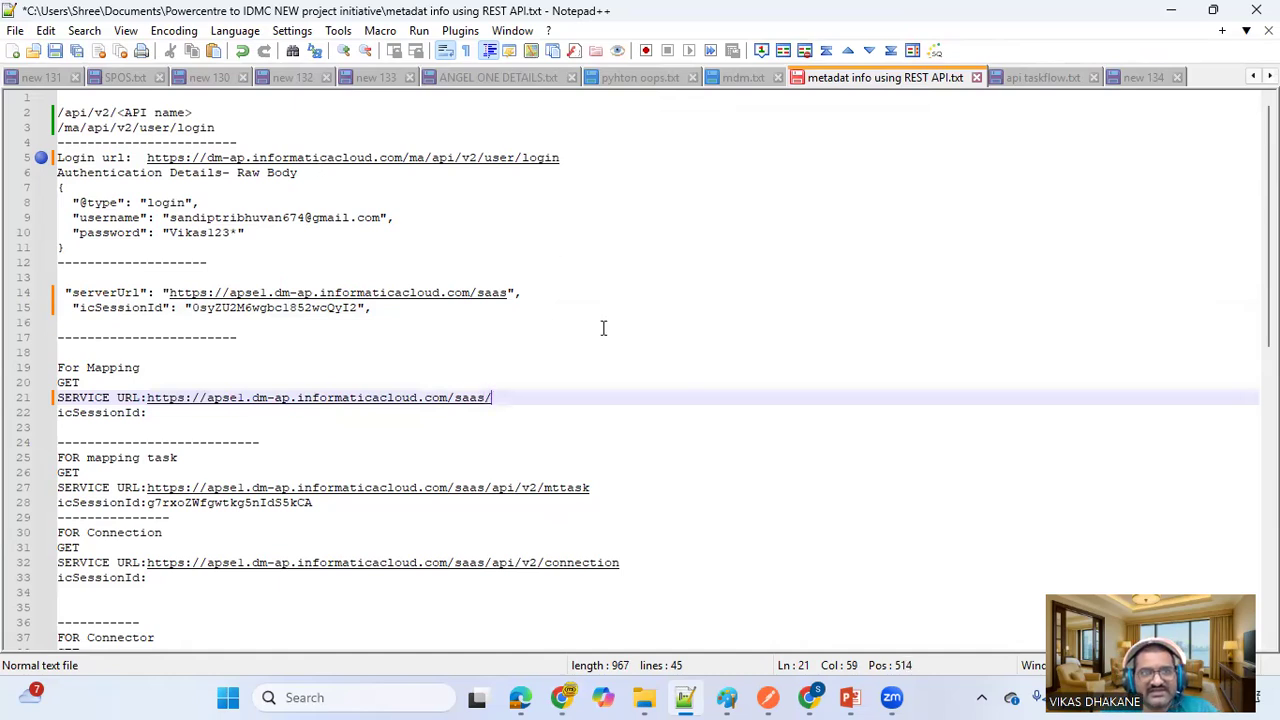
{"action": "left_click_drag", "start_coordinate": [60, 112], "coordinate": [204, 109]}
{"action": "key", "text": "ctrl+c"}
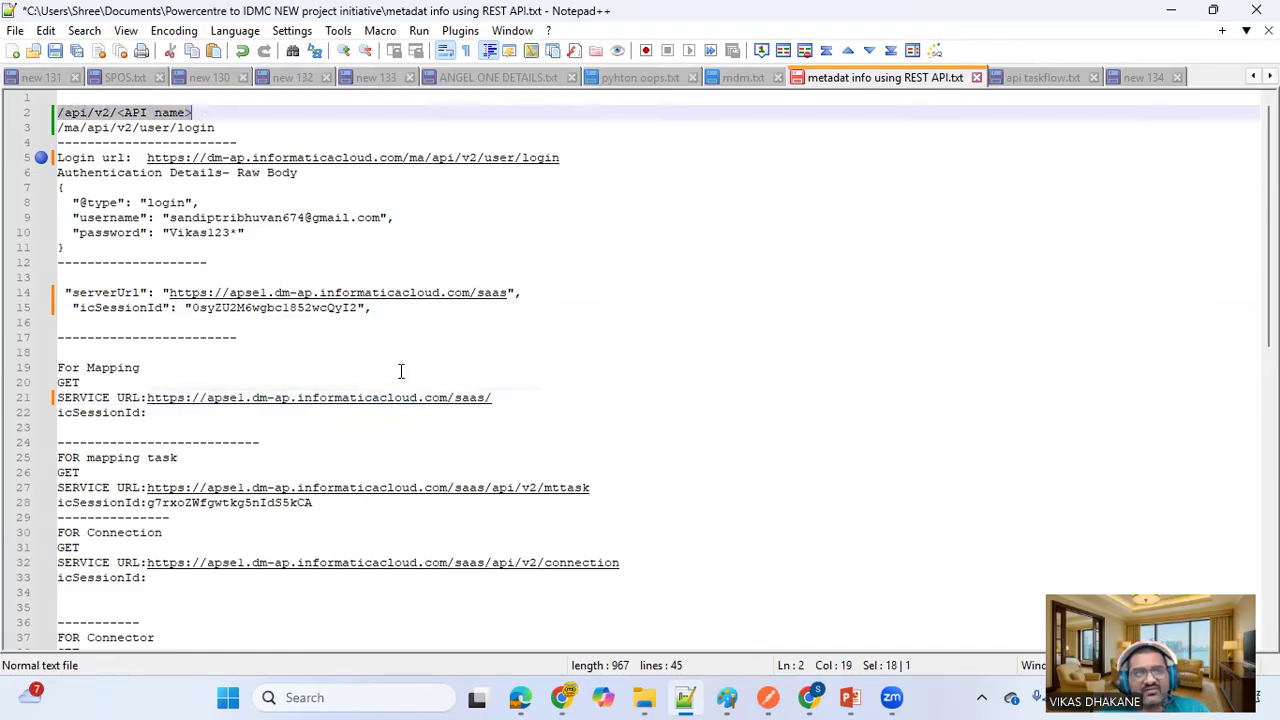
{"action": "left_click", "coordinate": [503, 399]}
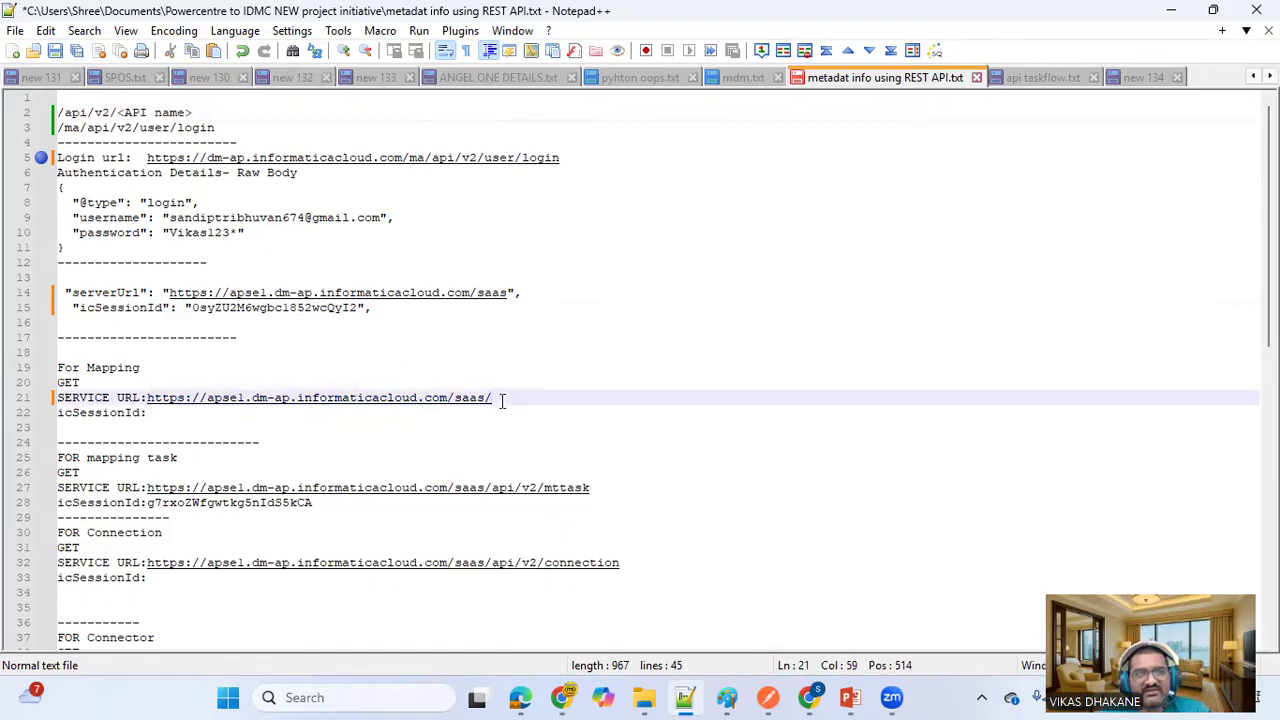
{"action": "key", "text": "ctrl+v"}
{"action": "left_click", "coordinate": [503, 405]}
{"action": "key", "text": "BackSpace"}
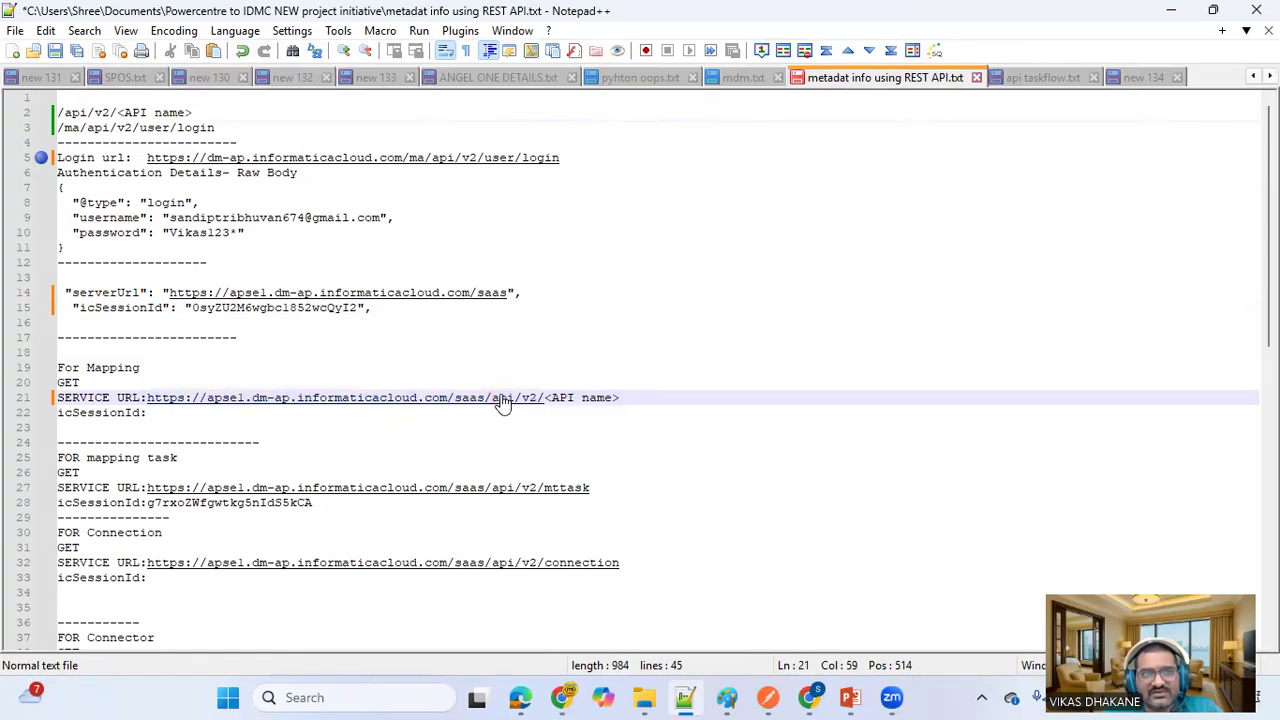
Replace the API name placeholder with mapping, ending the URL in /saas/api/v2/mapping.
{"action": "left_click_drag", "start_coordinate": [148, 400], "coordinate": [491, 410]}
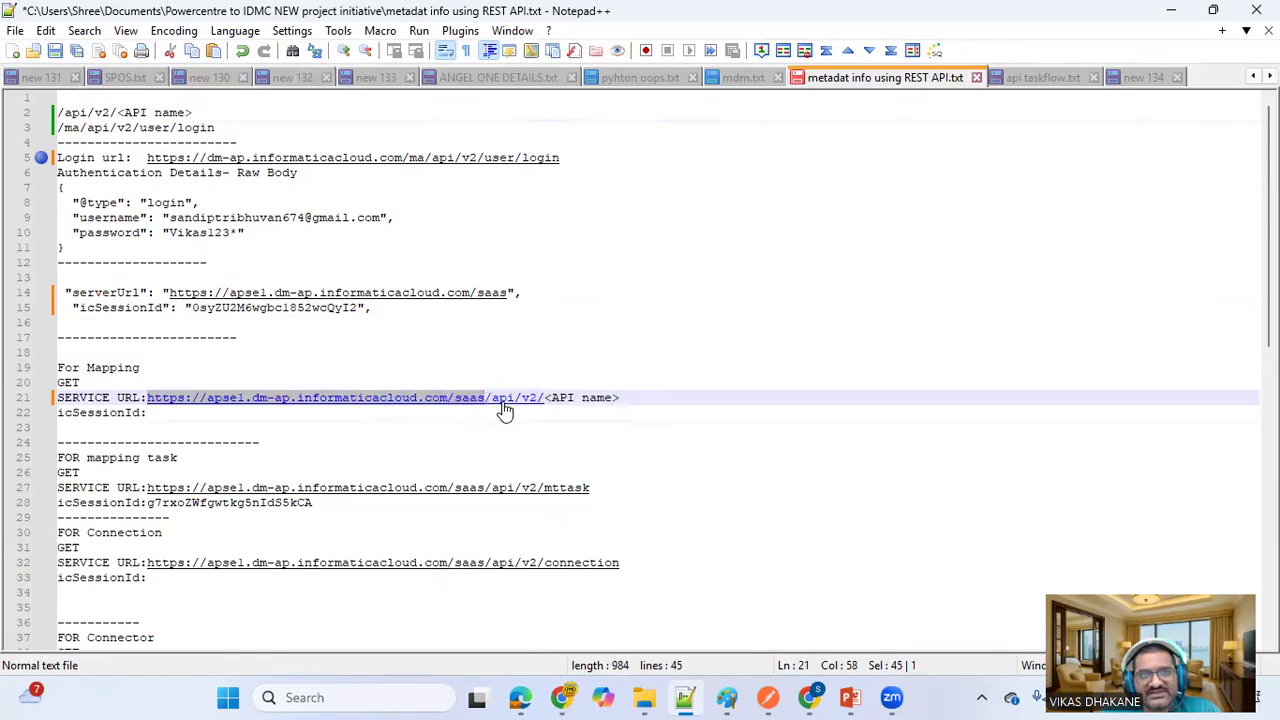
{"action": "left_click", "coordinate": [631, 401]}
{"action": "key", "text": "BackSpace"}
{"action": "key", "text": "BackSpace"}
{"action": "key", "text": "BackSpace"}
{"action": "key", "text": "BackSpace"}
{"action": "key", "text": "BackSpace"}
{"action": "key", "text": "BackSpace"}
{"action": "key", "text": "BackSpace"}
{"action": "key", "text": "BackSpace"}
{"action": "key", "text": "BackSpace"}
{"action": "key", "text": "BackSpace"}
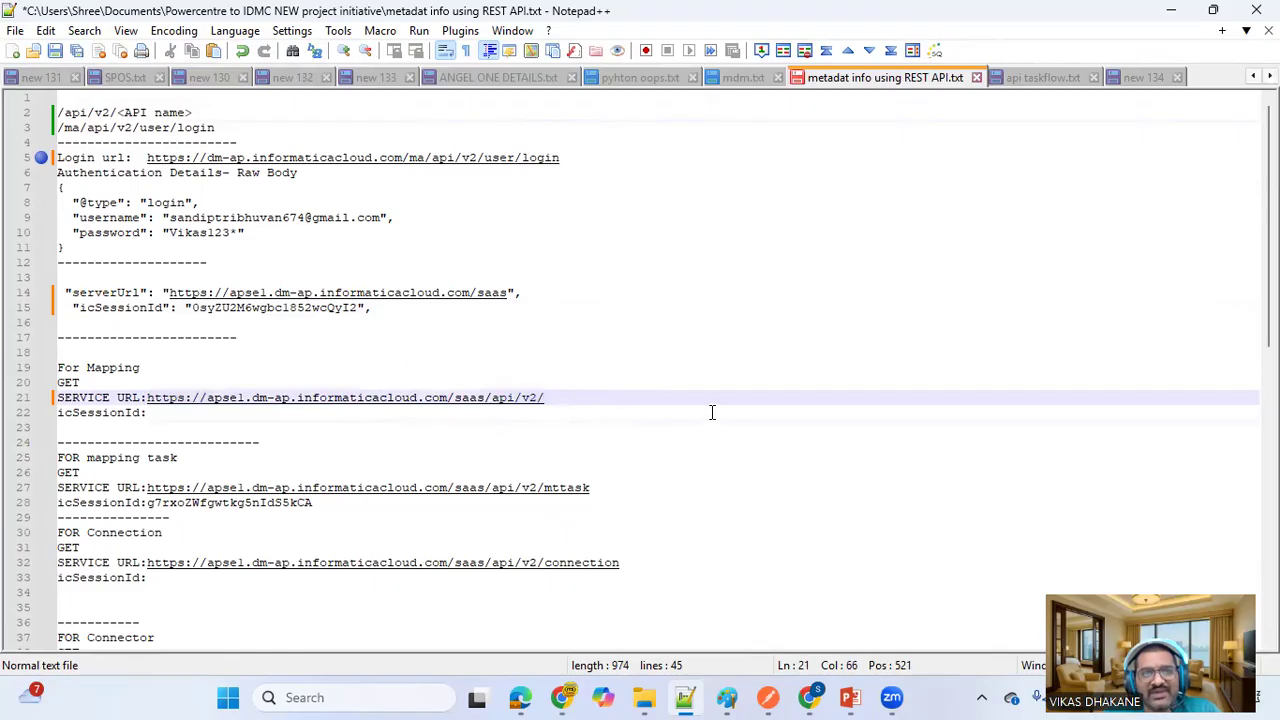
{"action": "type", "text": "mapping"}
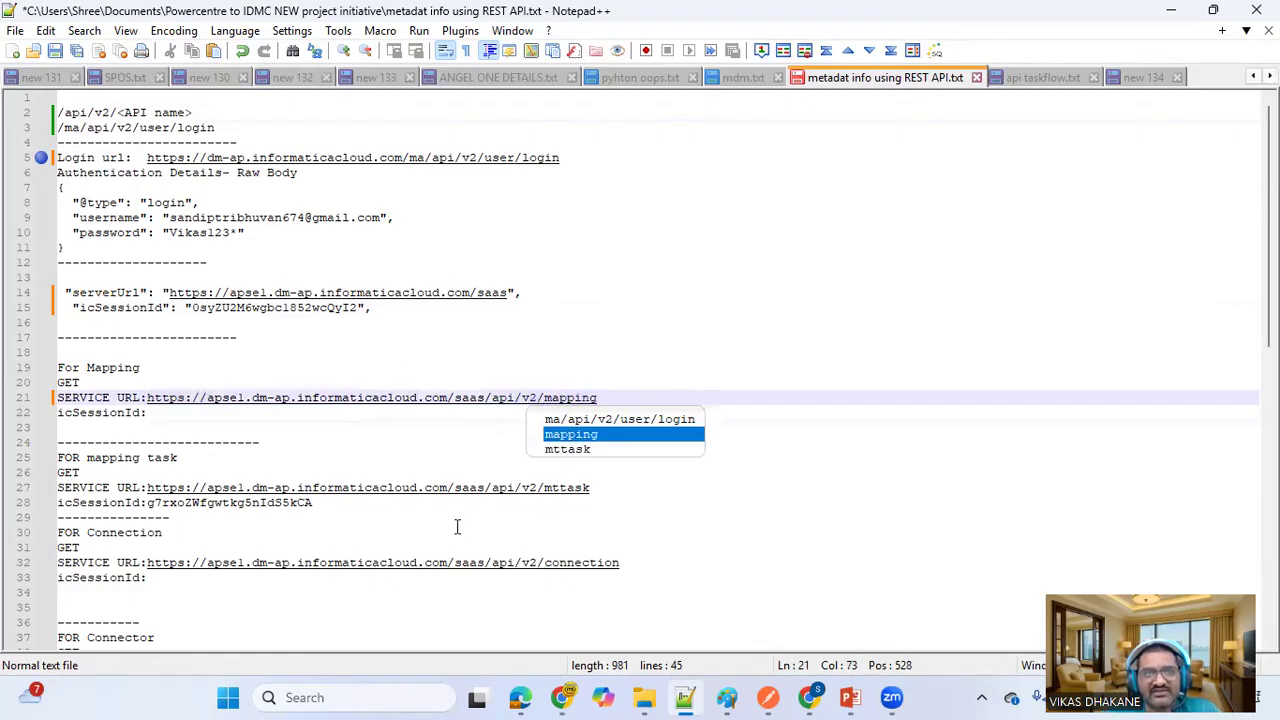
{"action": "double_click", "coordinate": [594, 438]}
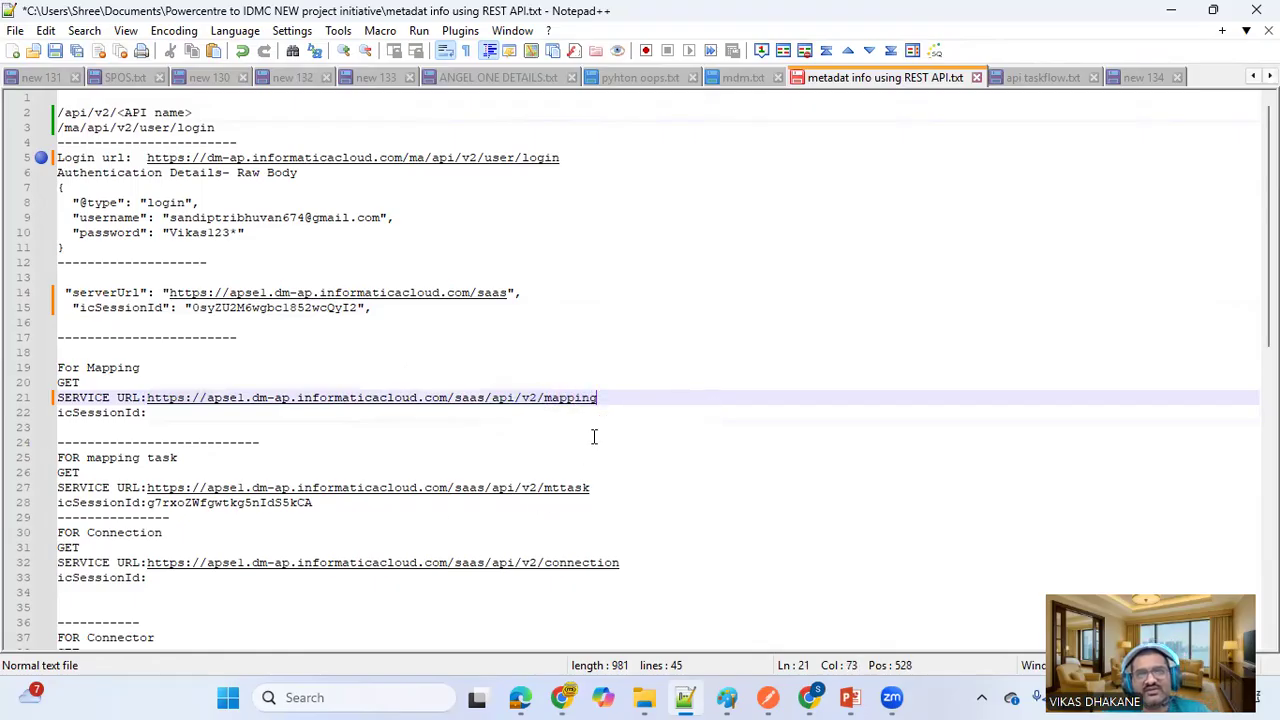
{"action": "left_click_drag", "start_coordinate": [620, 400], "coordinate": [147, 400]}
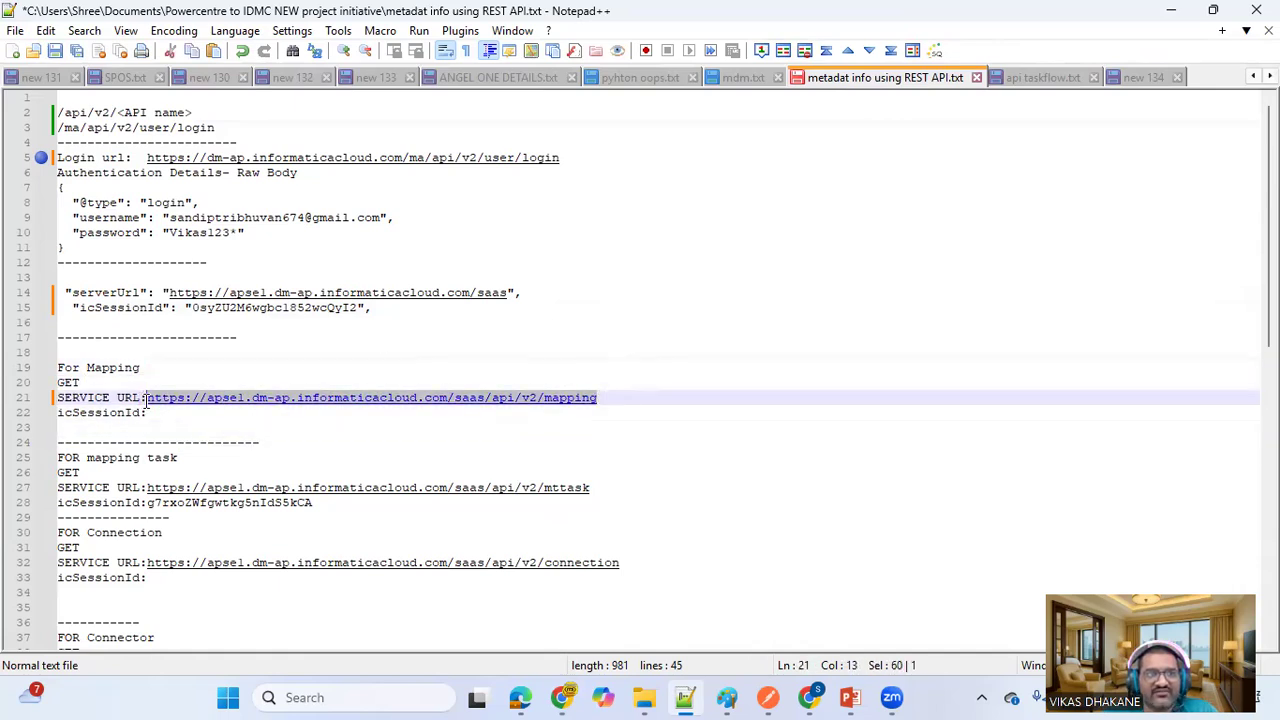
Copy the line 15 icSessionId into the For Mapping icSessionId on line 22 and save.
{"action": "left_click", "coordinate": [400, 371]}
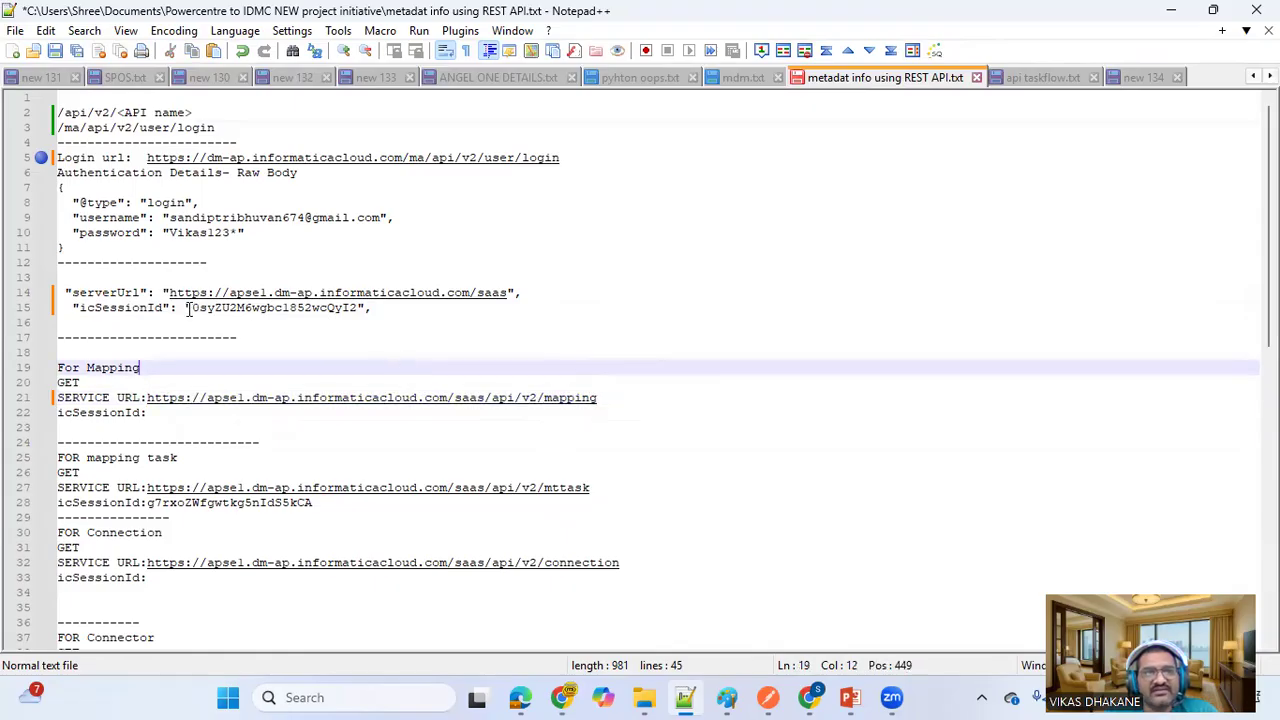
{"action": "left_click_drag", "start_coordinate": [190, 308], "coordinate": [361, 310]}
{"action": "key", "text": "ctrl+c"}
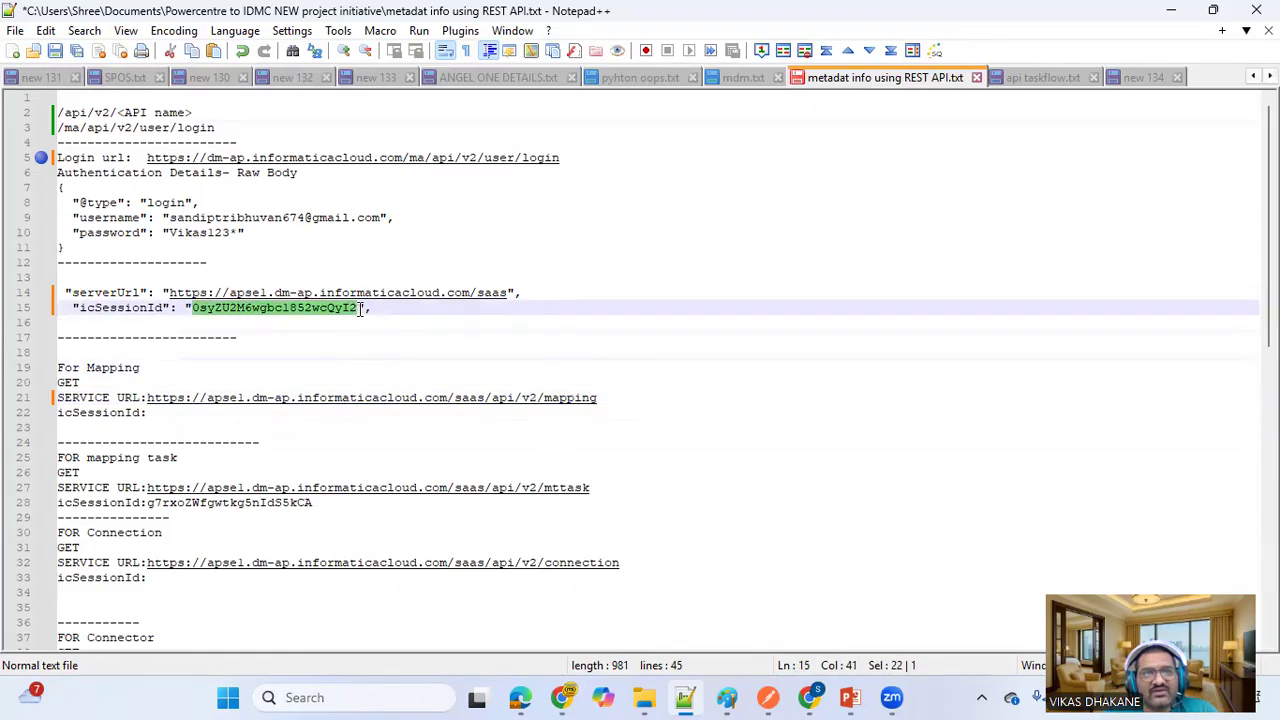
{"action": "left_click", "coordinate": [196, 416]}
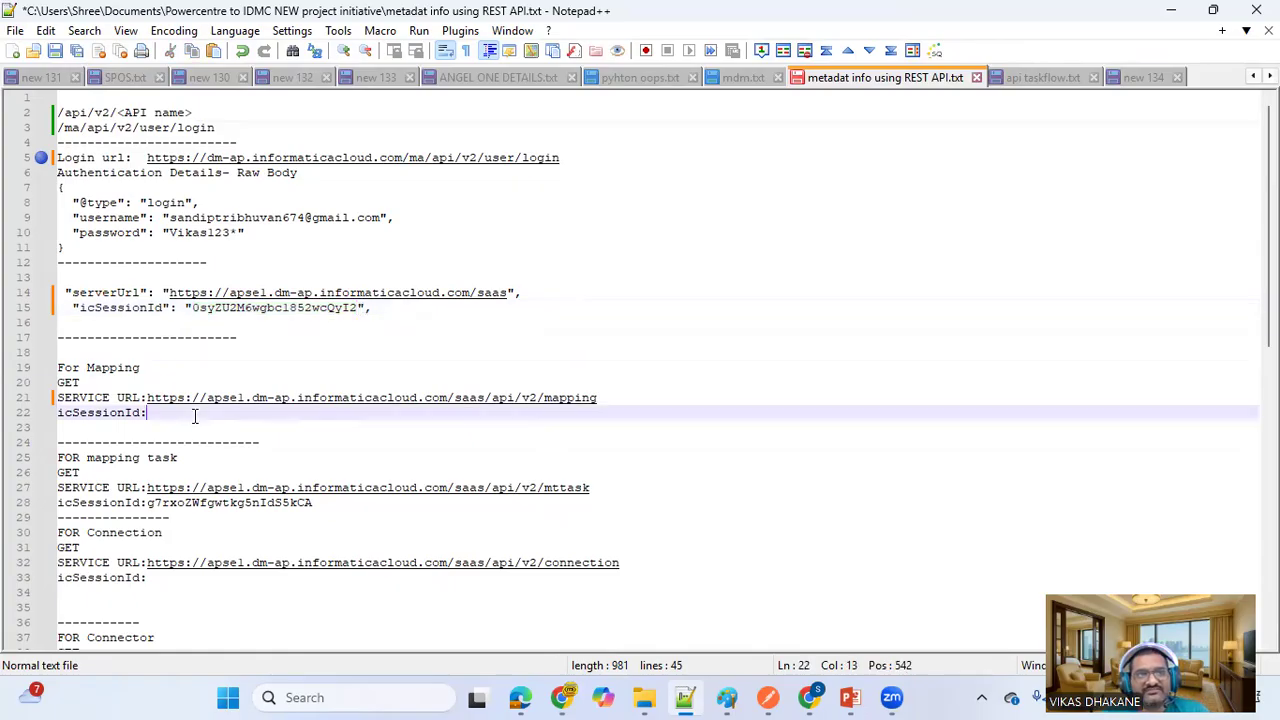
{"action": "key", "text": "ctrl+v"}
{"action": "key", "text": "ctrl+s"}
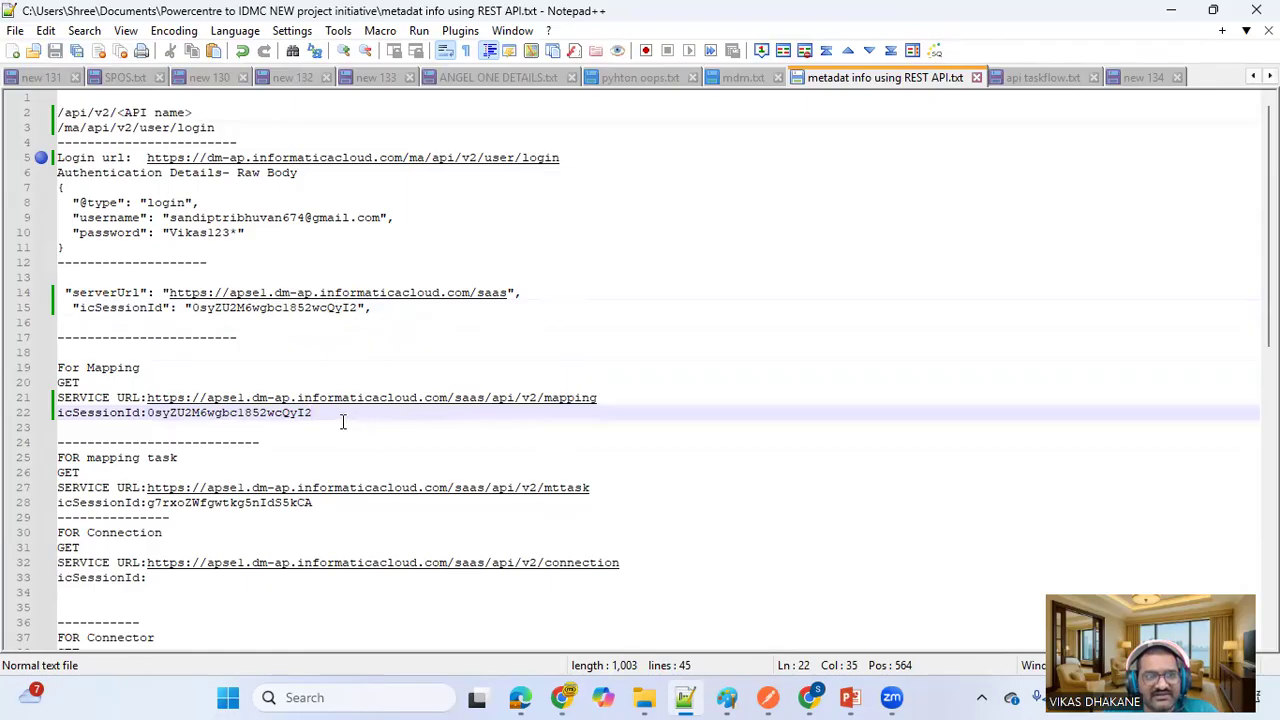
Update the mttask session id on line 28 and fill in the Connection icSessionId.
{"action": "scroll", "coordinate": [640, 370], "scroll_direction": "down", "scroll_amount": 2}
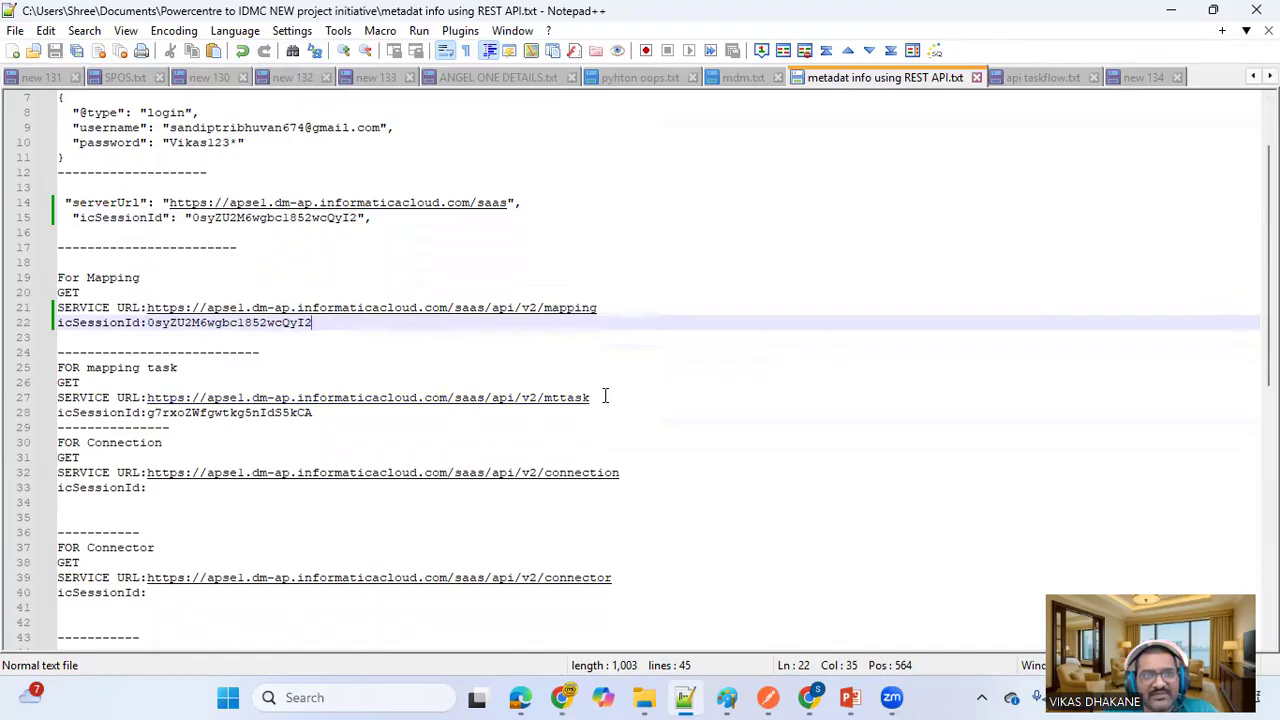
{"action": "left_click_drag", "start_coordinate": [592, 397], "coordinate": [545, 400]}
{"action": "left_click", "coordinate": [283, 418]}
{"action": "double_click", "coordinate": [281, 414]}
{"action": "key", "text": "ctrl+v"}
{"action": "key", "text": "ctrl+s"}
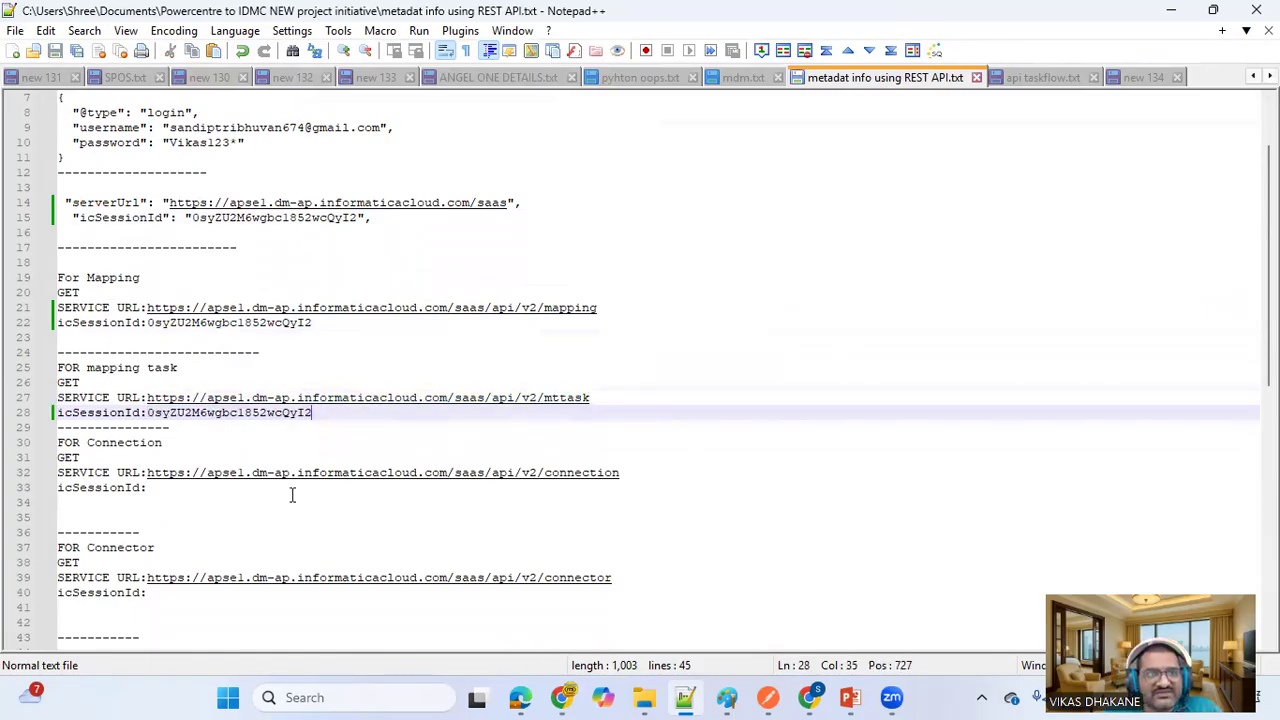
{"action": "left_click", "coordinate": [160, 487]}
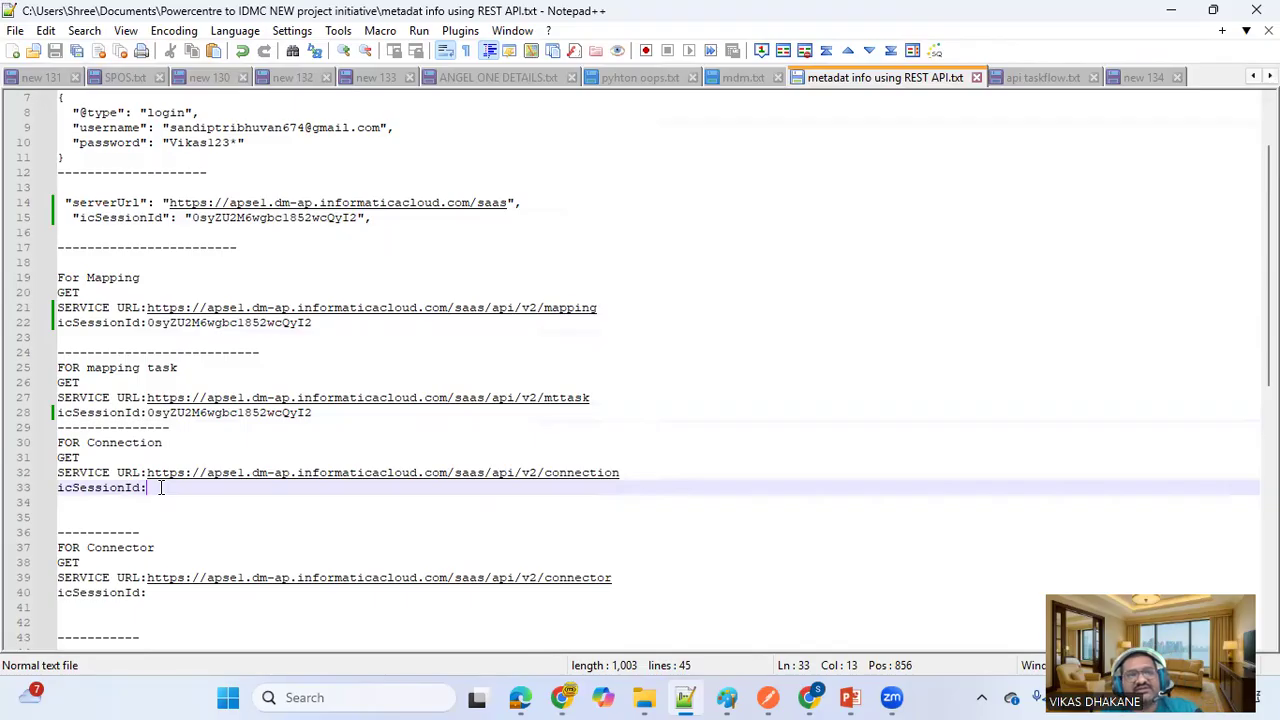
{"action": "key", "text": "ctrl+v"}
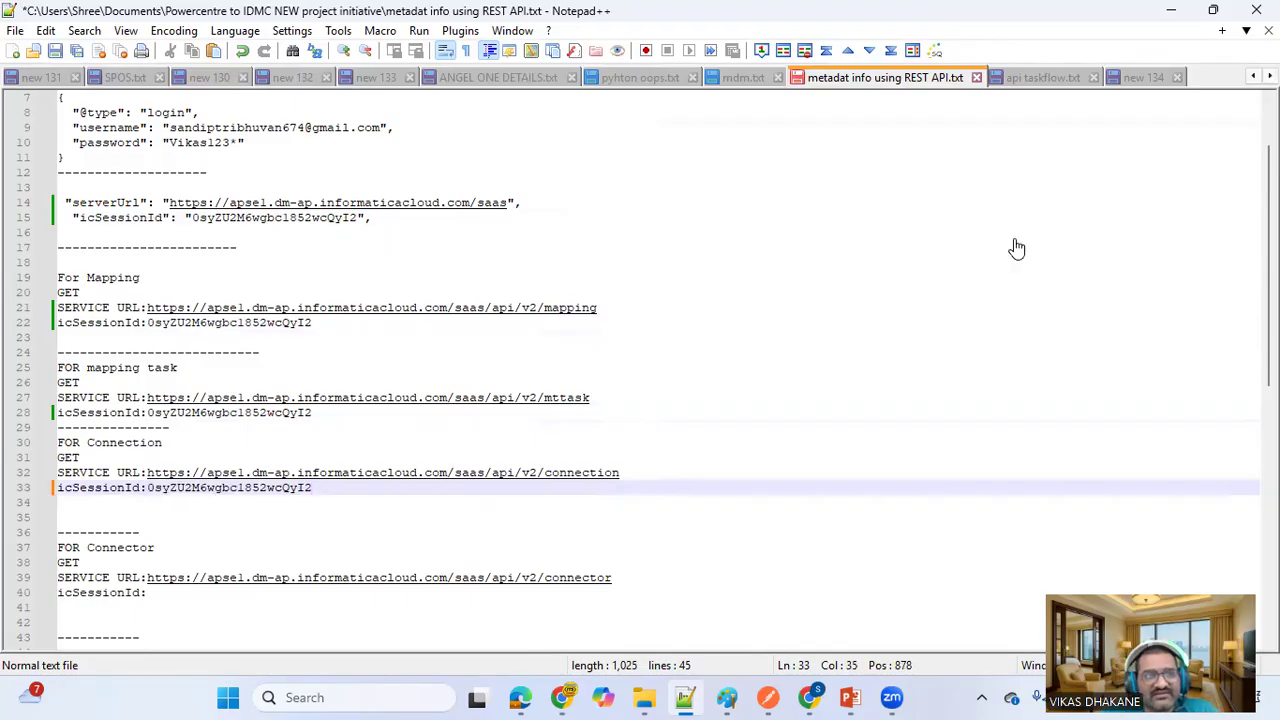
{"action": "scroll", "coordinate": [1084, 300], "scroll_direction": "down", "scroll_amount": 4}
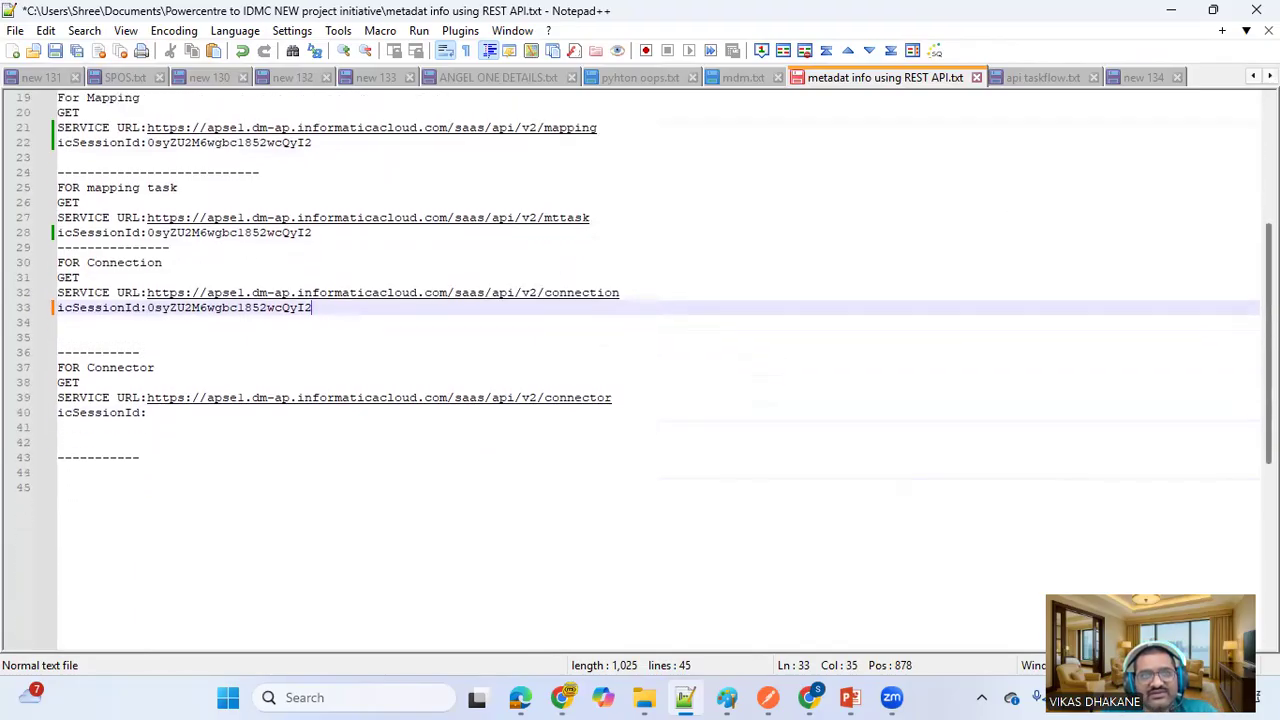
{"action": "left_click_drag", "start_coordinate": [627, 292], "coordinate": [546, 292]}
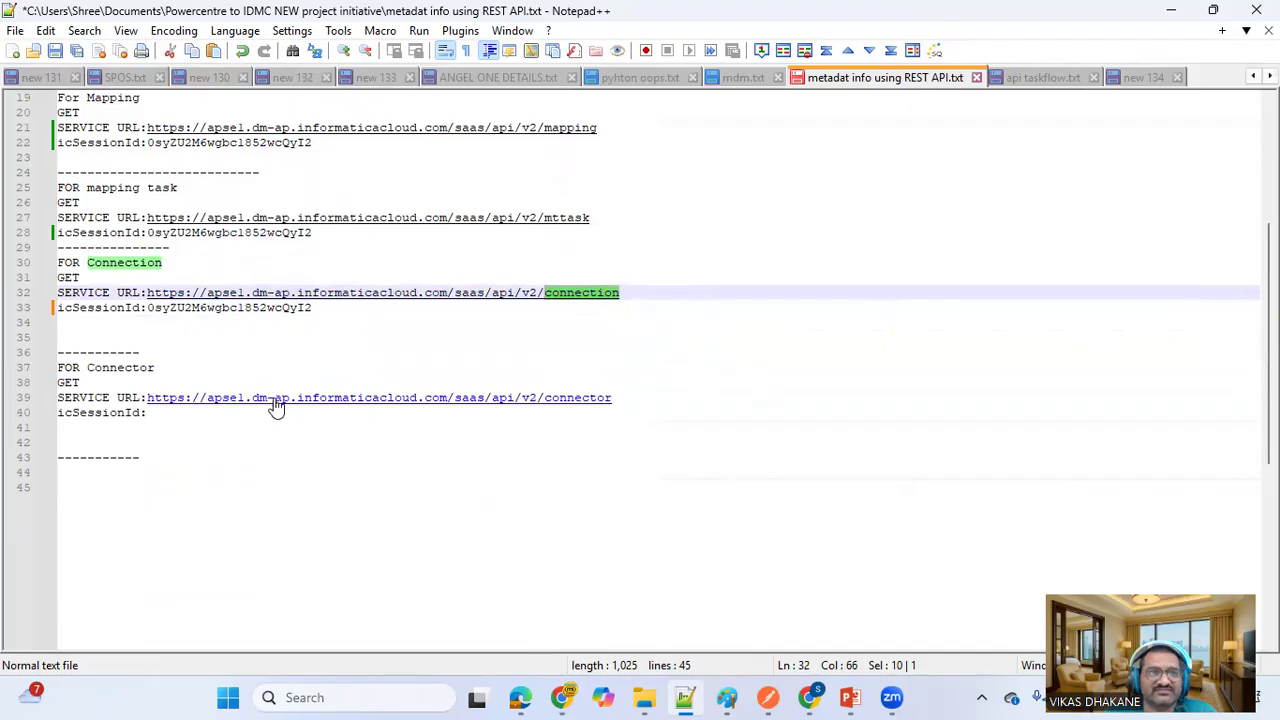
{"action": "double_click", "coordinate": [108, 368]}
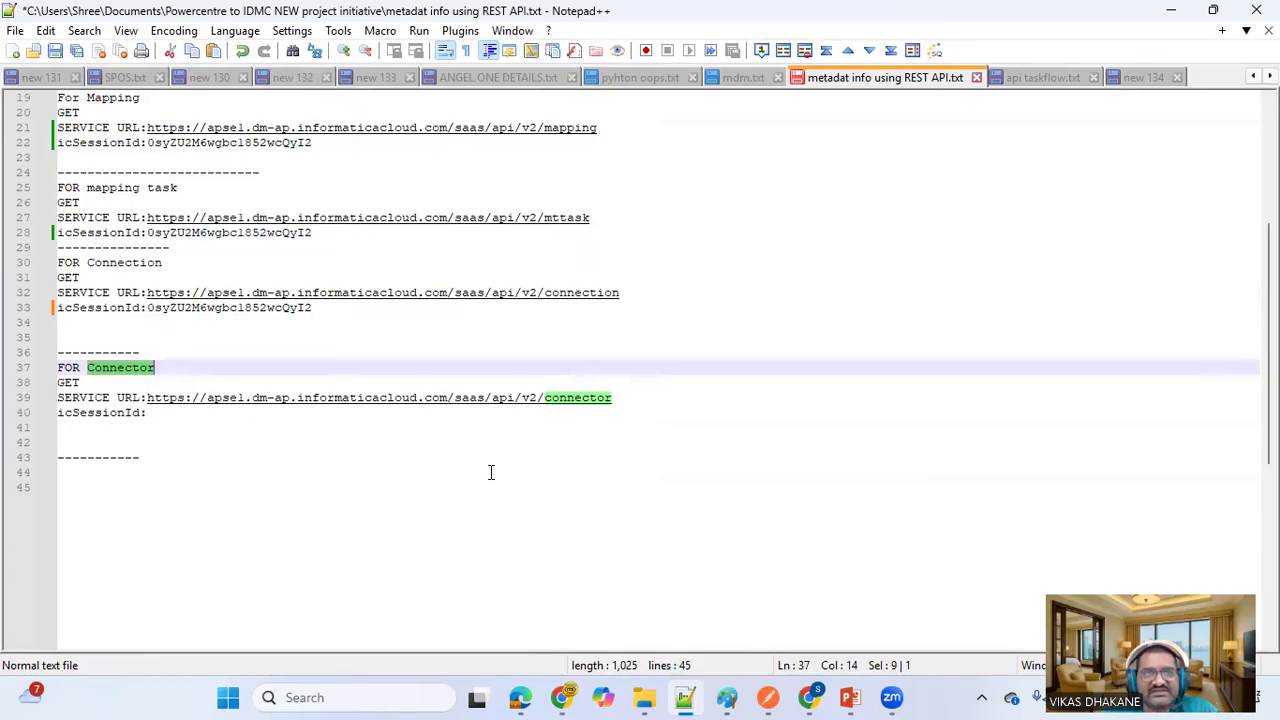
{"action": "left_click", "coordinate": [522, 697]}
Open Administrator in a new browser tab from the Informatica services list.
{"action": "left_click", "coordinate": [302, 103]}
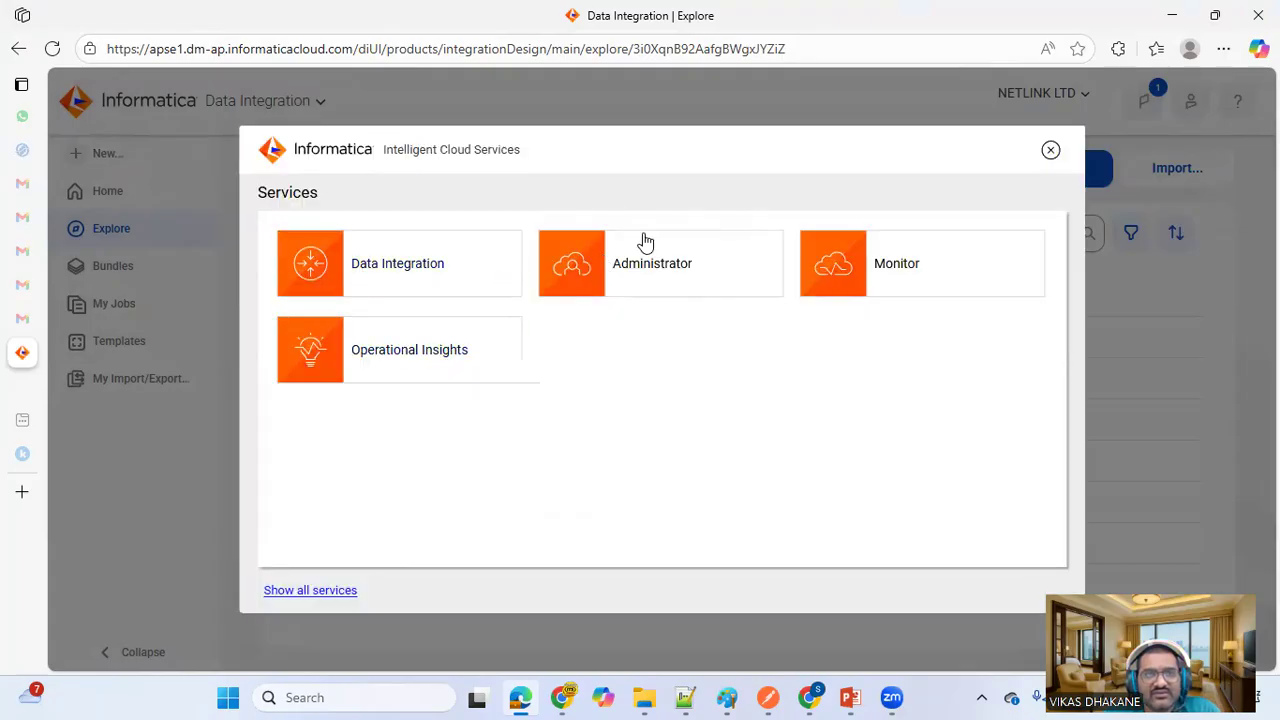
{"action": "right_click", "coordinate": [643, 272]}
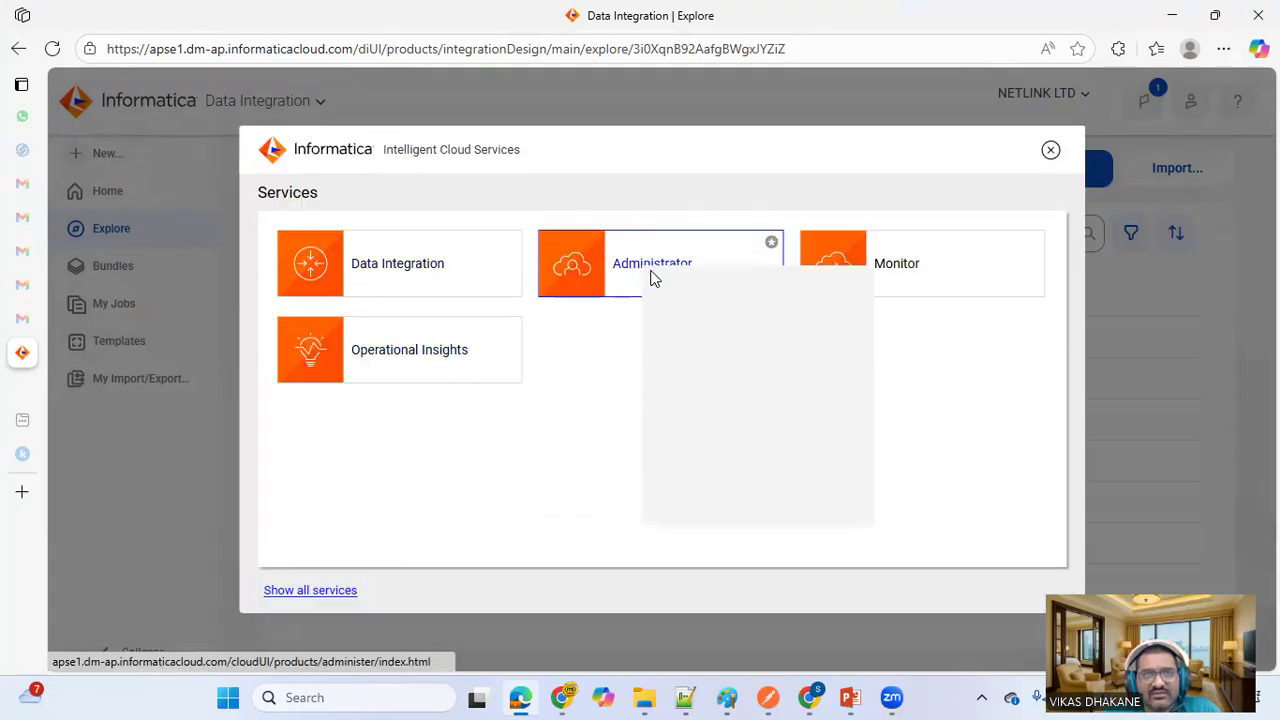
{"action": "left_click", "coordinate": [665, 285]}
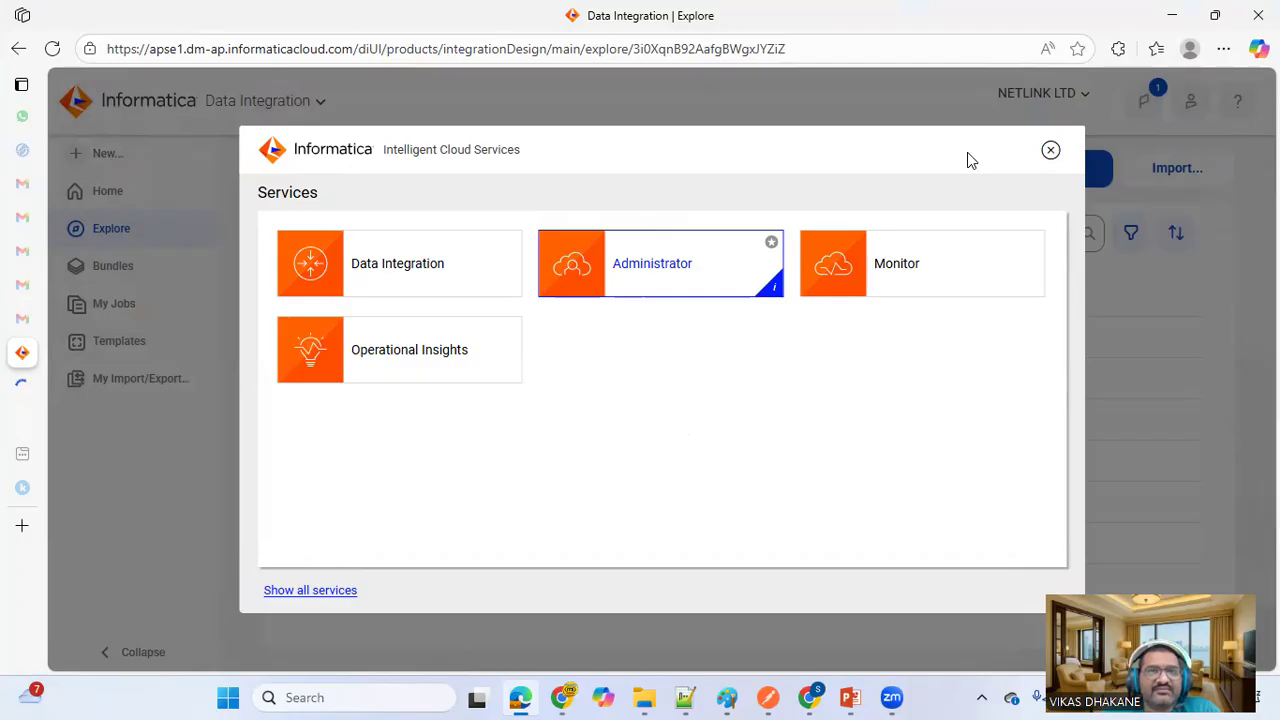
{"action": "left_click", "coordinate": [1051, 152]}
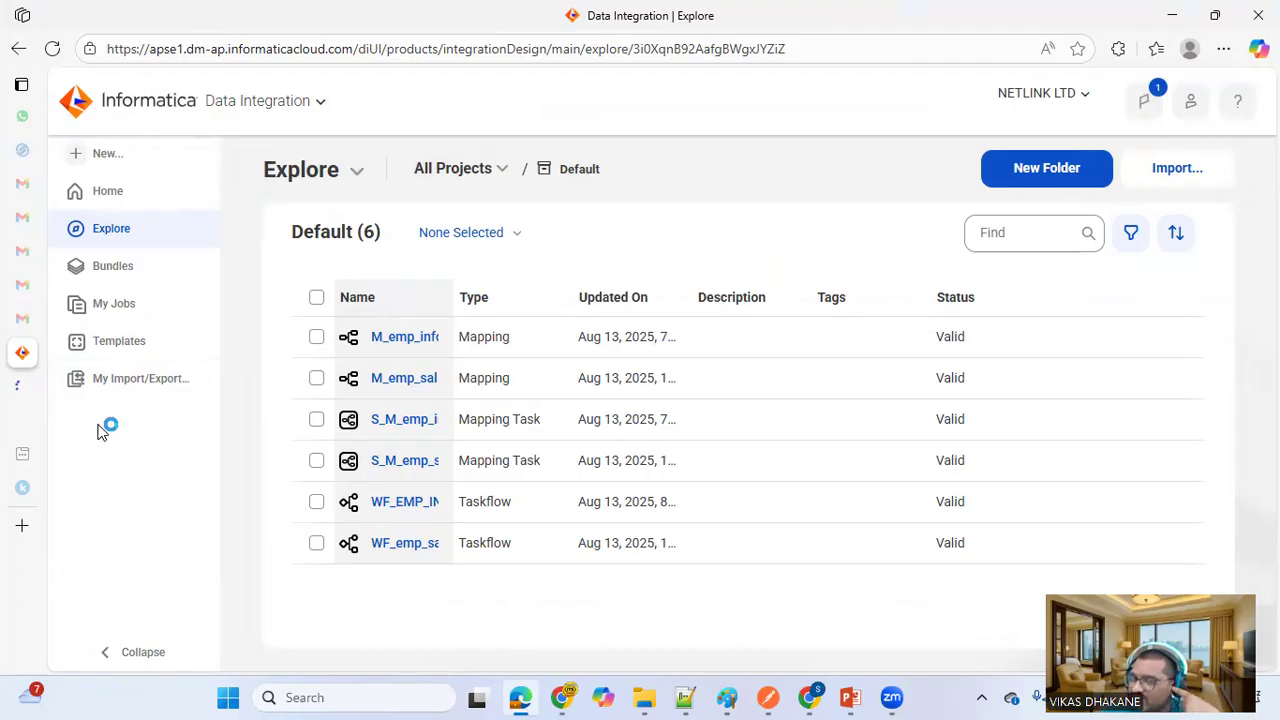
{"action": "mouse_move", "coordinate": [36, 390]}
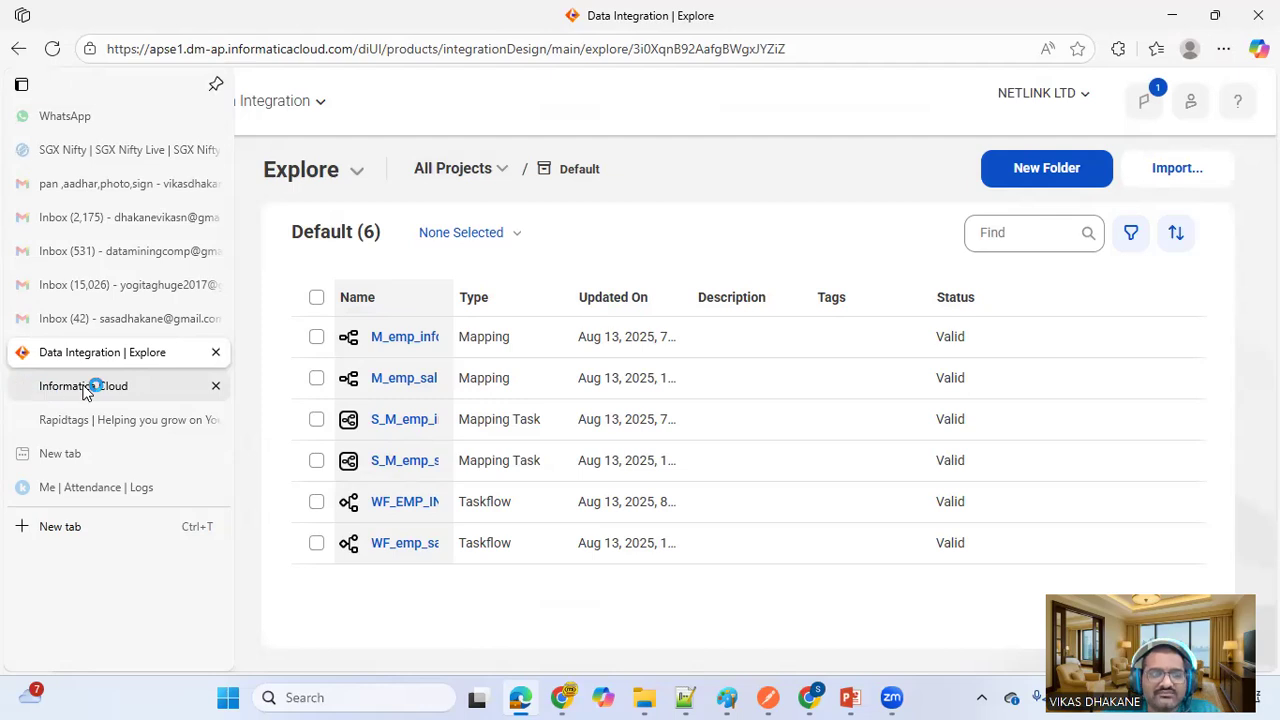
In Administrator, go from the Connections list to a blank New Connection form.
{"action": "left_click", "coordinate": [85, 390]}
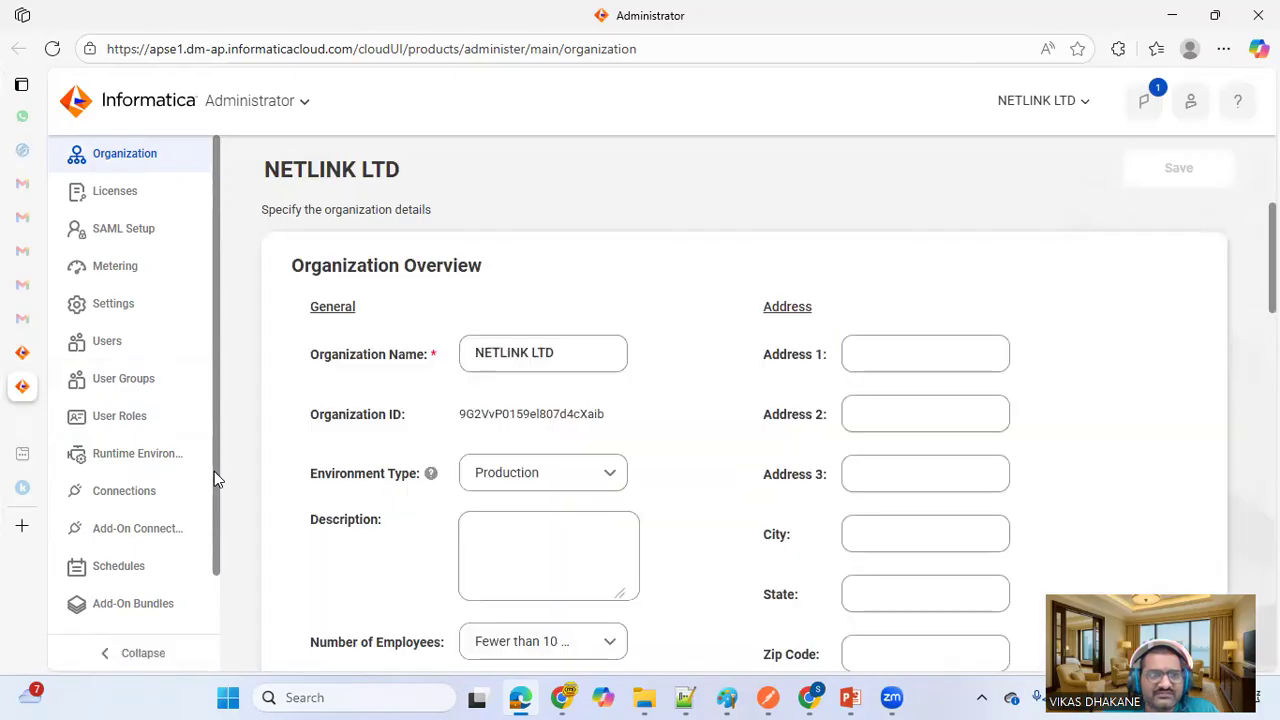
{"action": "left_click_drag", "start_coordinate": [214, 471], "coordinate": [208, 537]}
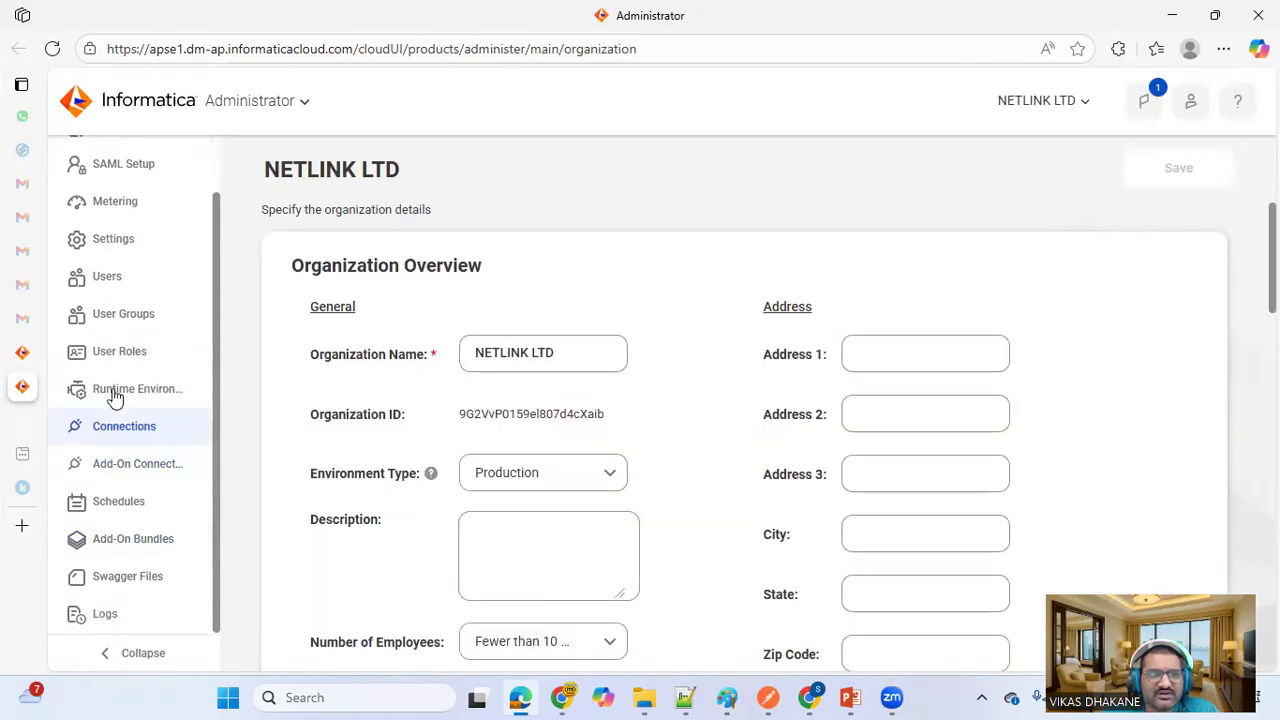
{"action": "left_click", "coordinate": [130, 445]}
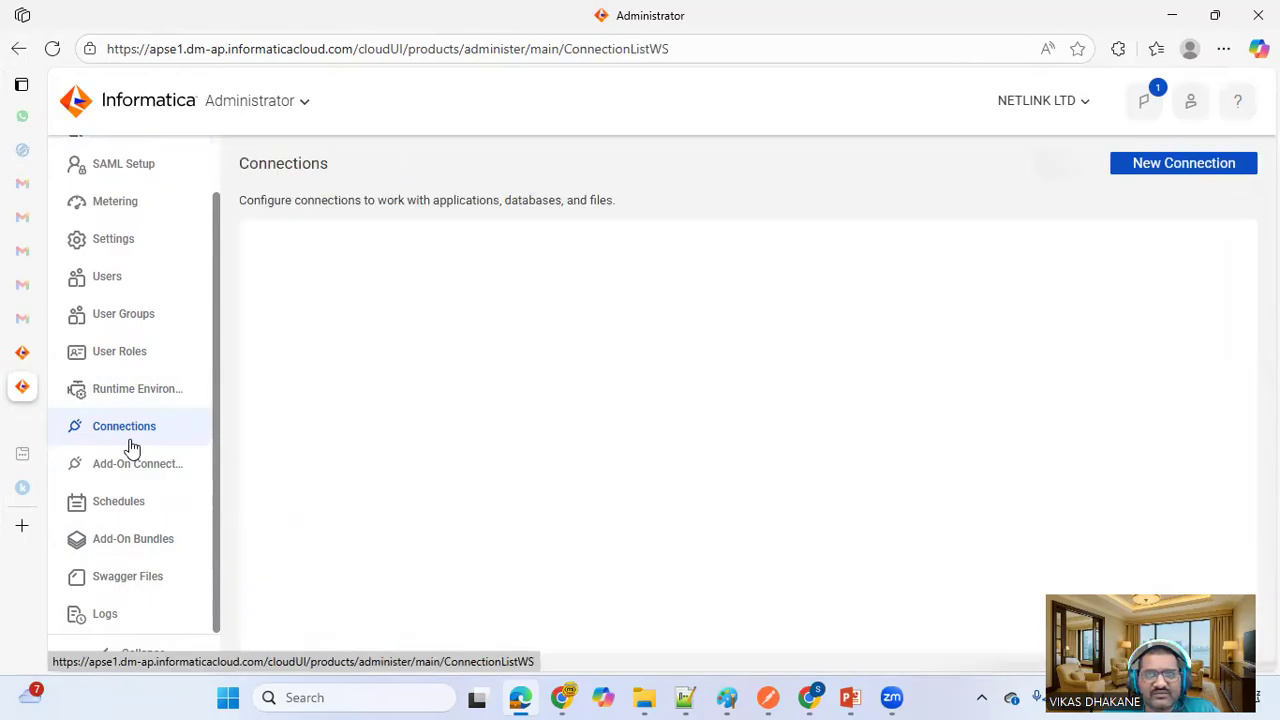
{"action": "left_click", "coordinate": [1143, 168]}
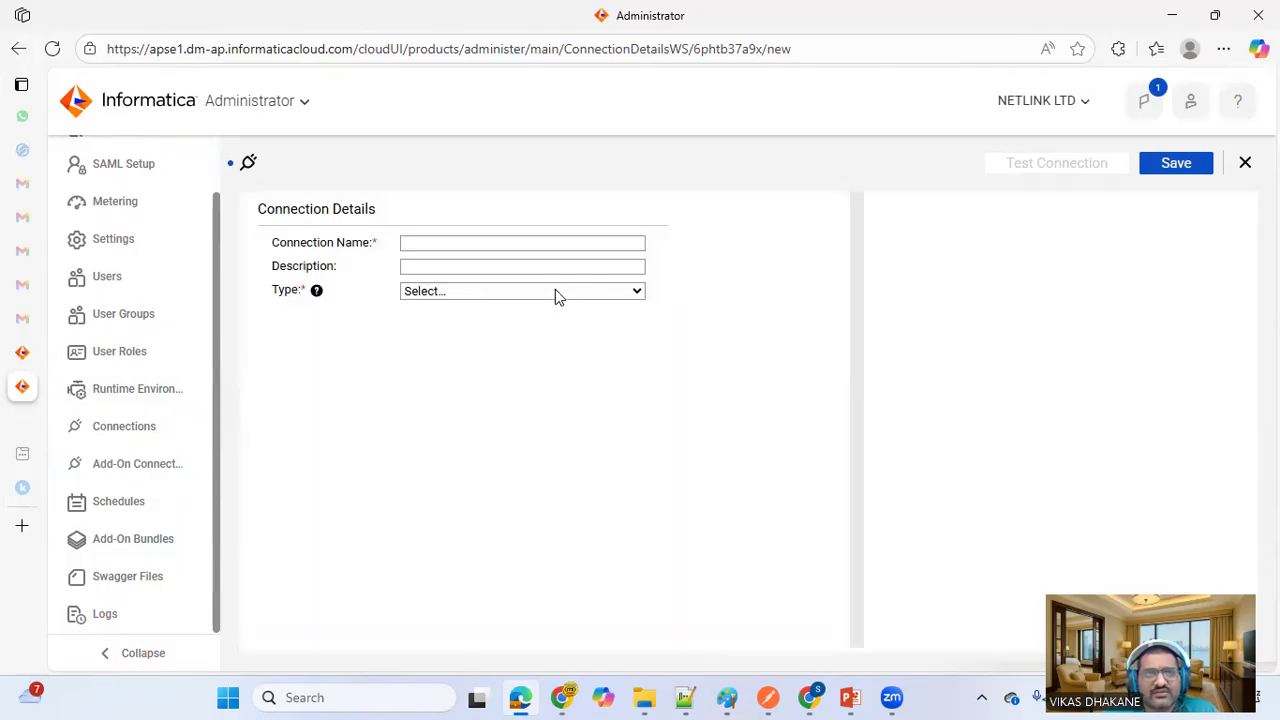
Browse the connection Type list without choosing, then discard the unsaved connection via Add-On Connectors.
{"action": "left_click", "coordinate": [555, 289]}
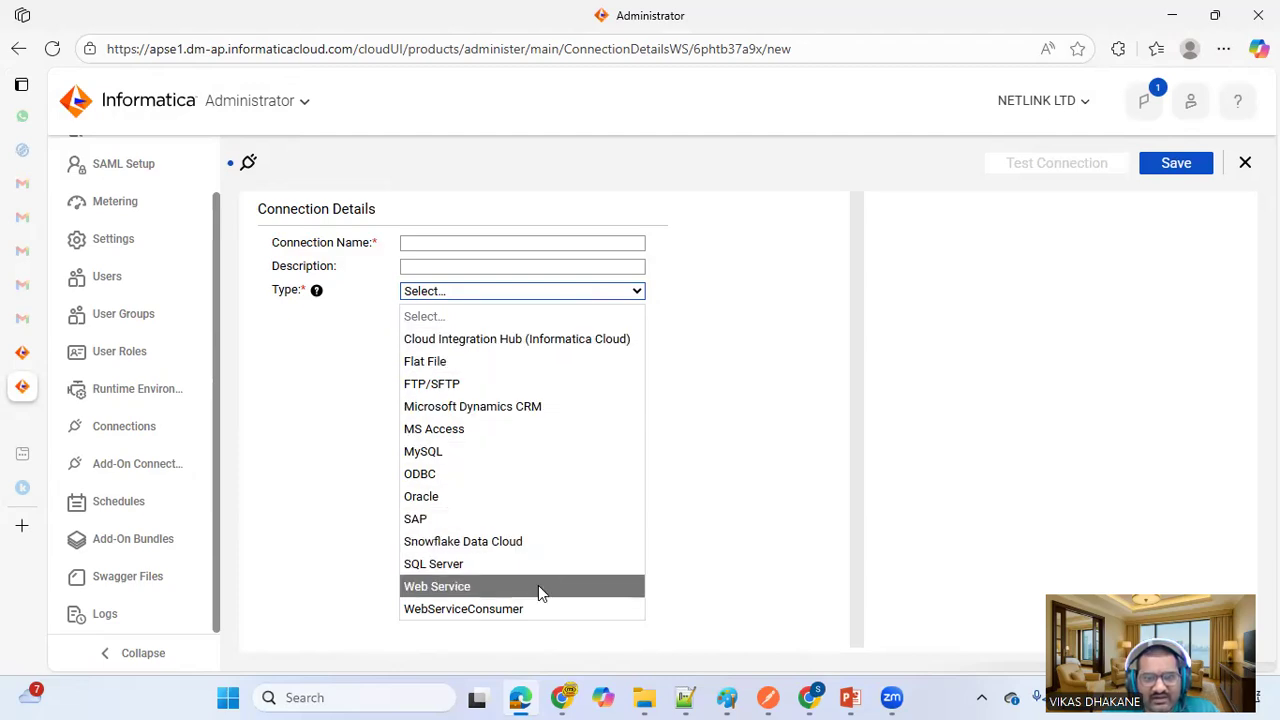
{"action": "left_click", "coordinate": [606, 298]}
{"action": "left_click", "coordinate": [614, 300]}
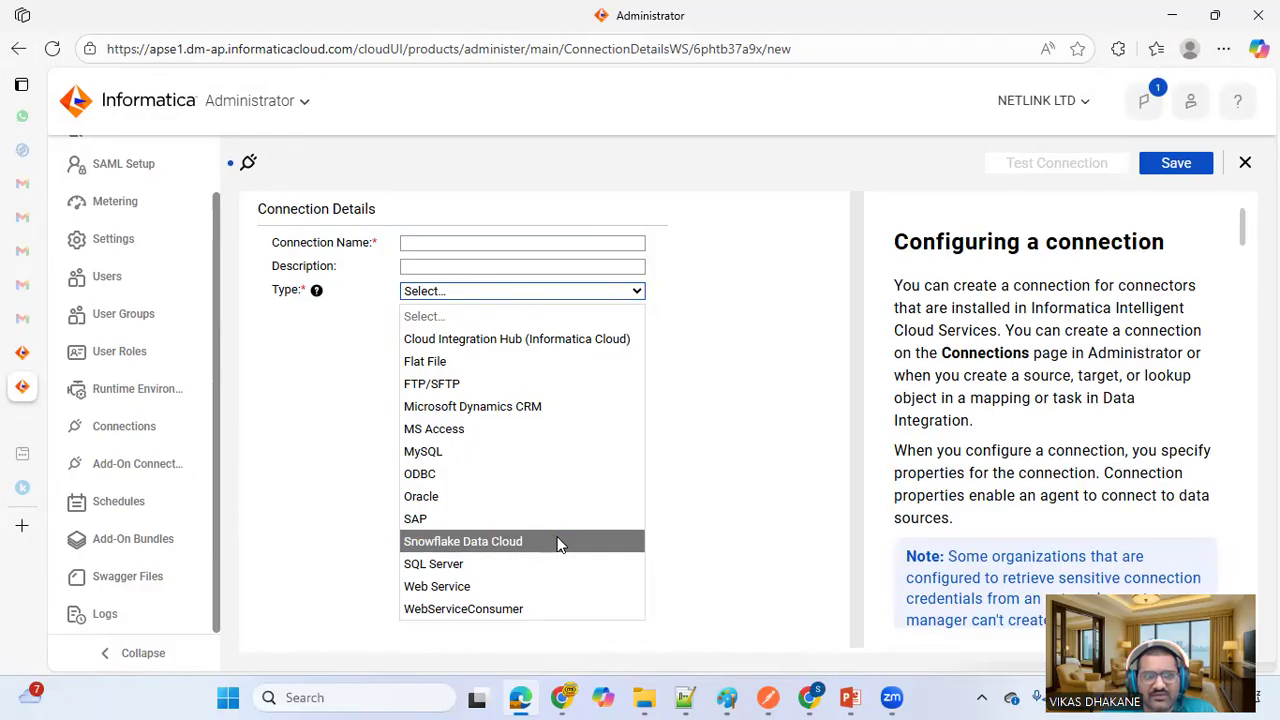
{"action": "left_click", "coordinate": [214, 514]}
{"action": "left_click_drag", "start_coordinate": [214, 556], "coordinate": [235, 582]}
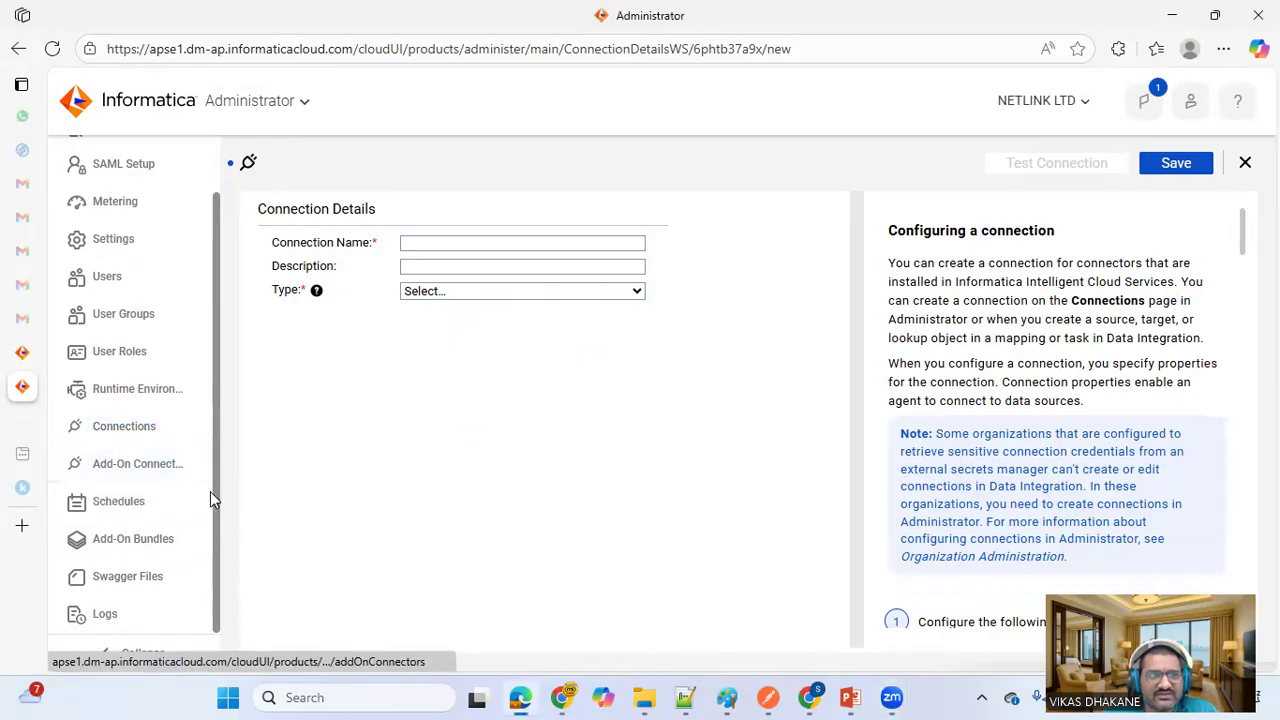
{"action": "left_click", "coordinate": [138, 466]}
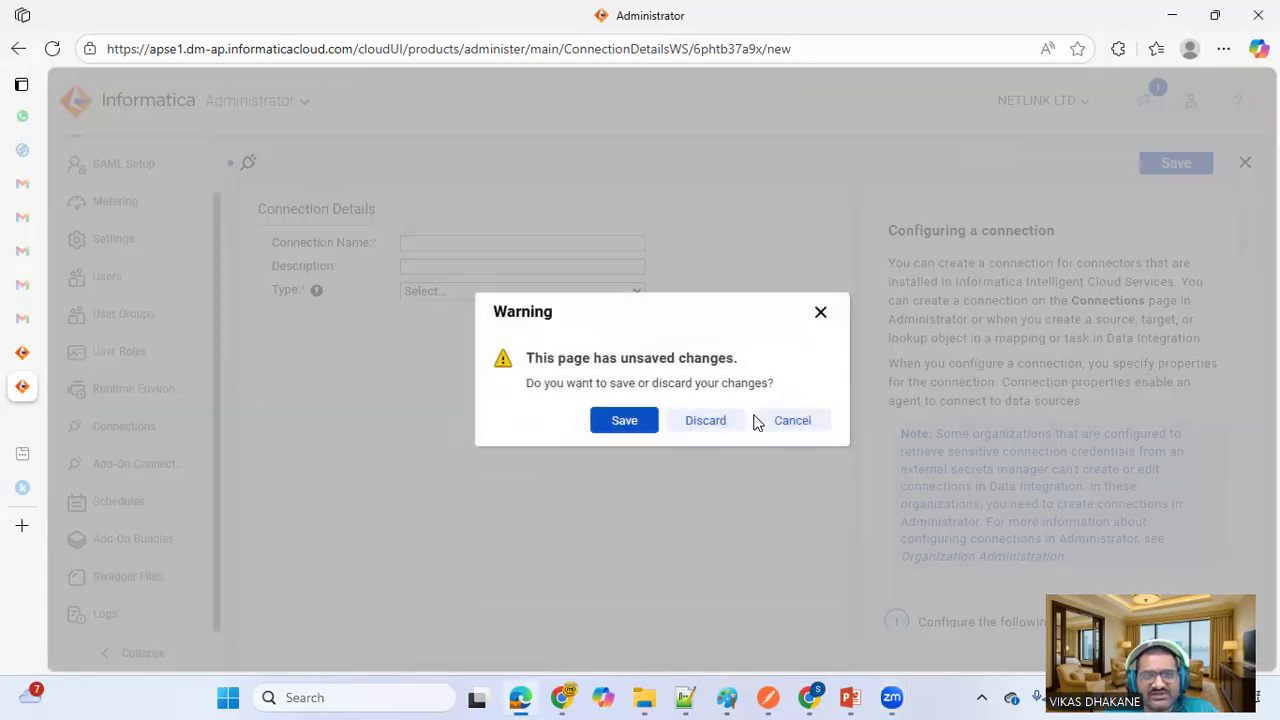
{"action": "left_click", "coordinate": [684, 428]}
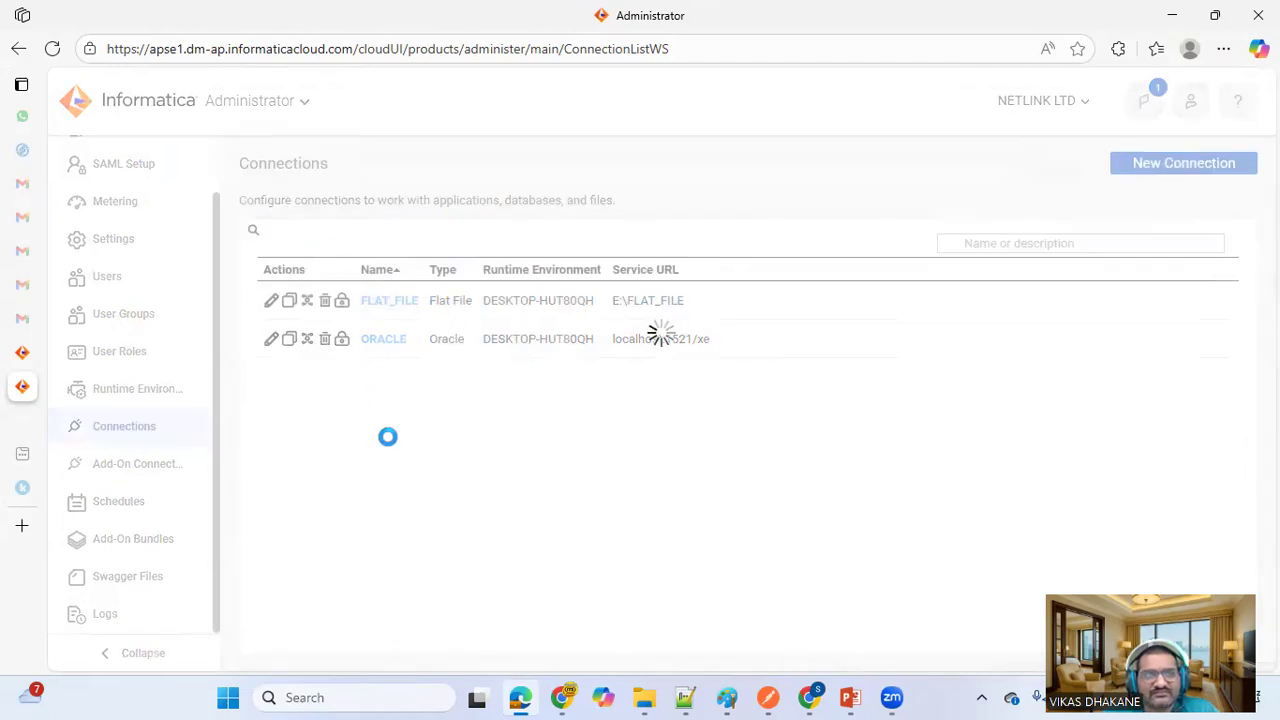
Open the Add-On Connectors catalogue and search for 'snow' to find Snowflake Data Cloud.
{"action": "left_click", "coordinate": [108, 468]}
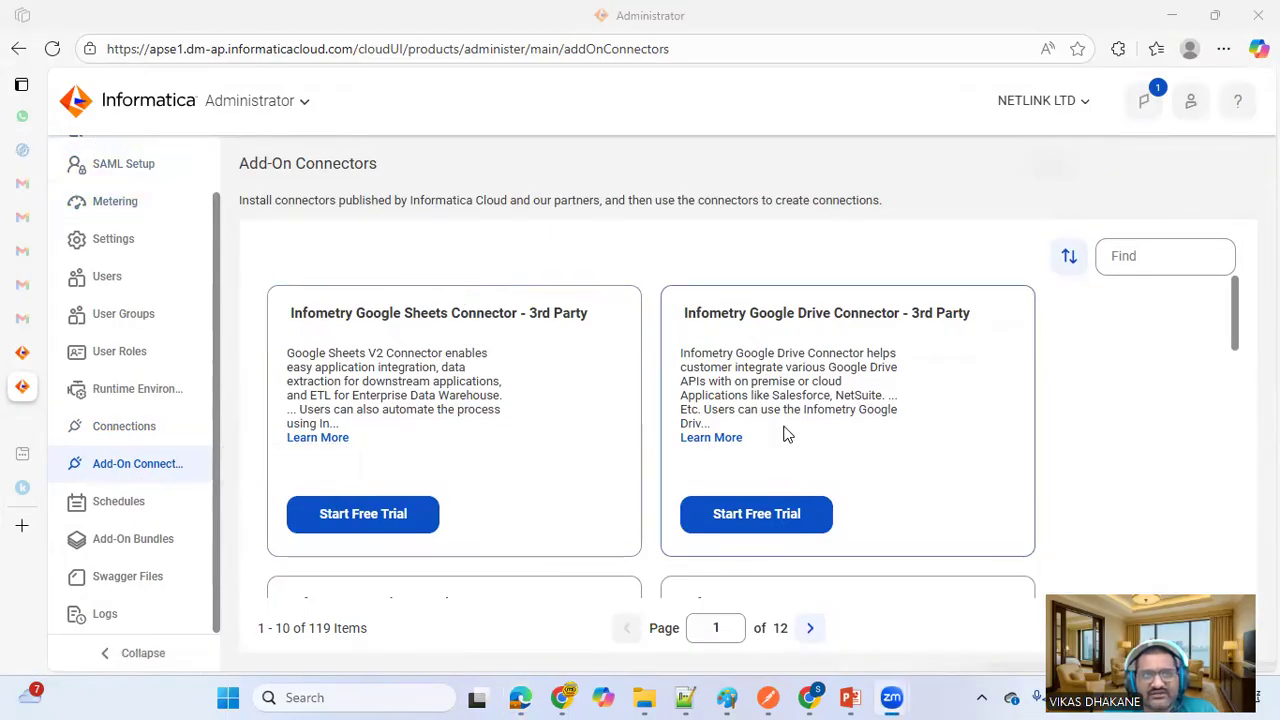
{"action": "left_click_drag", "start_coordinate": [1236, 318], "coordinate": [1236, 439]}
{"action": "left_click", "coordinate": [1162, 264]}
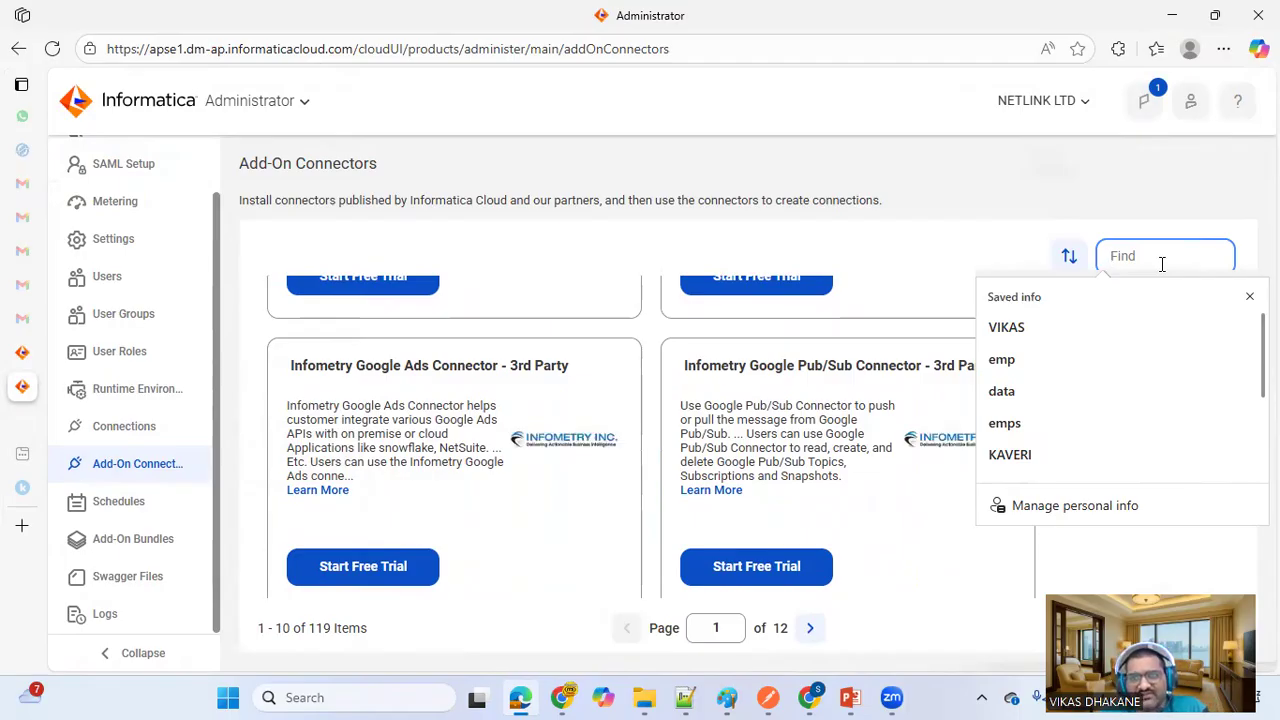
{"action": "type", "text": "snp"}
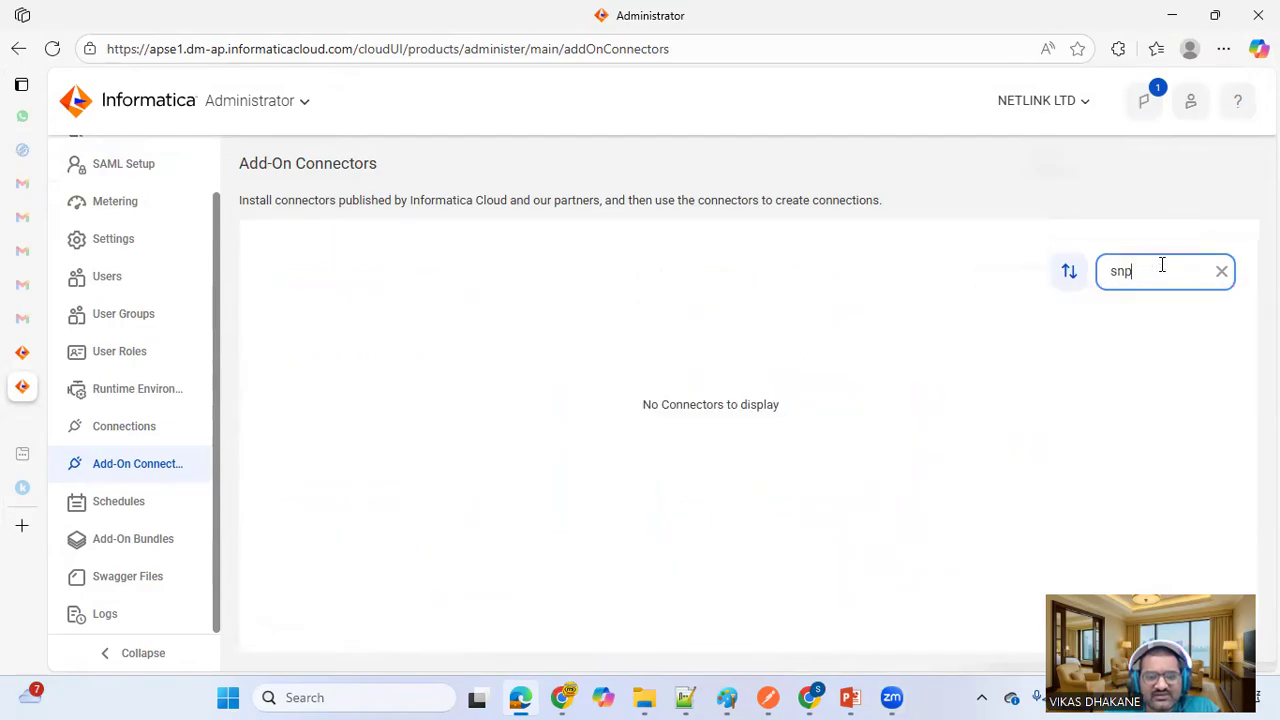
{"action": "key", "text": "BackSpace"}
{"action": "type", "text": "ofa"}
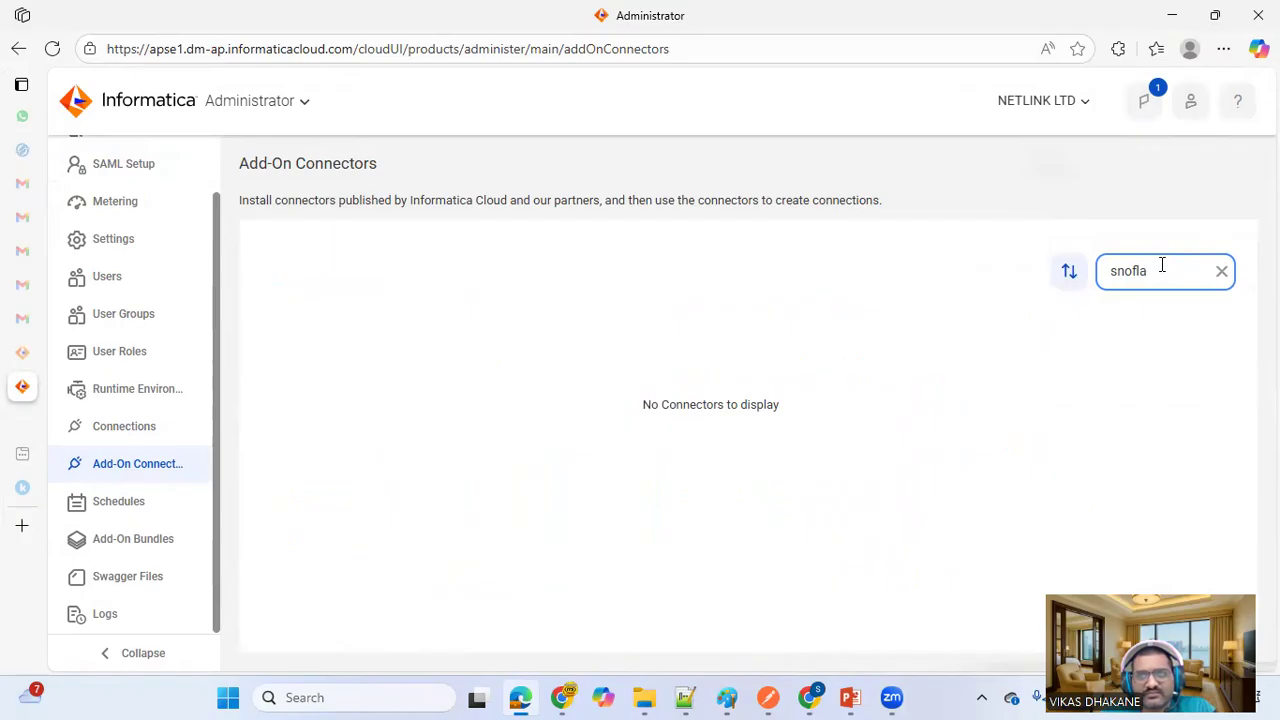
{"action": "key", "text": "BackSpace"}
{"action": "type", "text": "wF"}
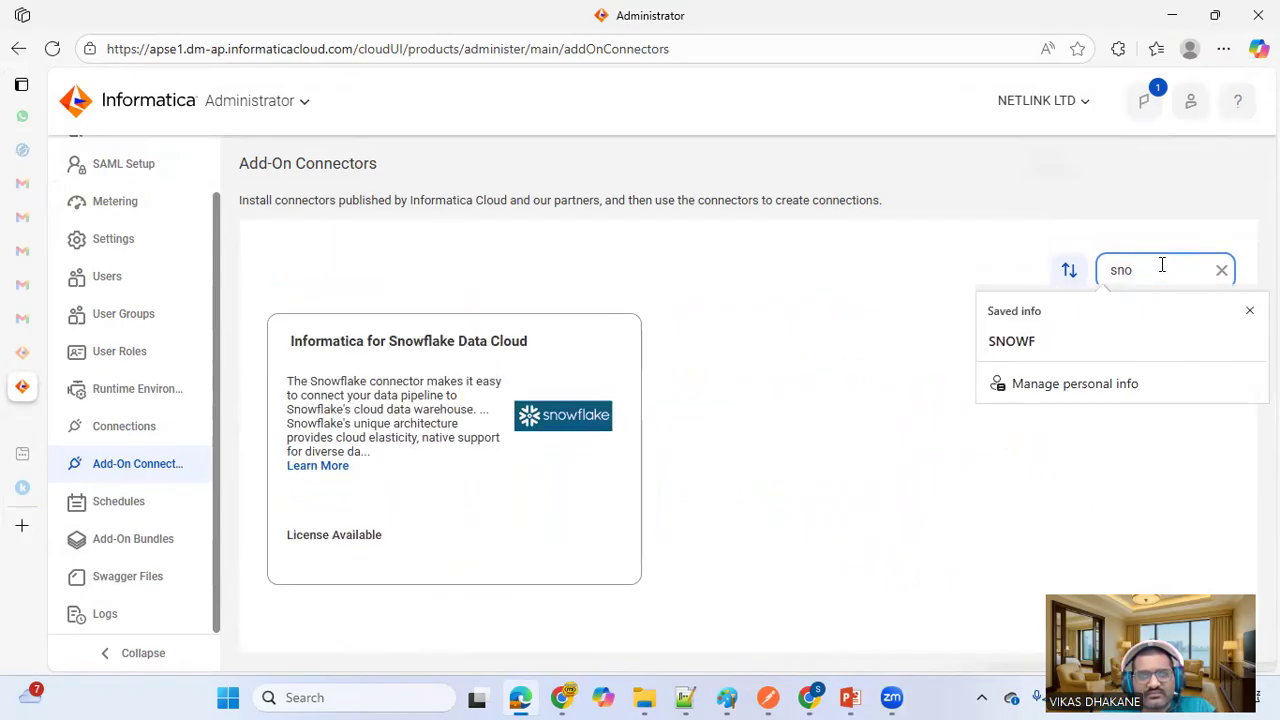
{"action": "key", "text": "BackSpace"}
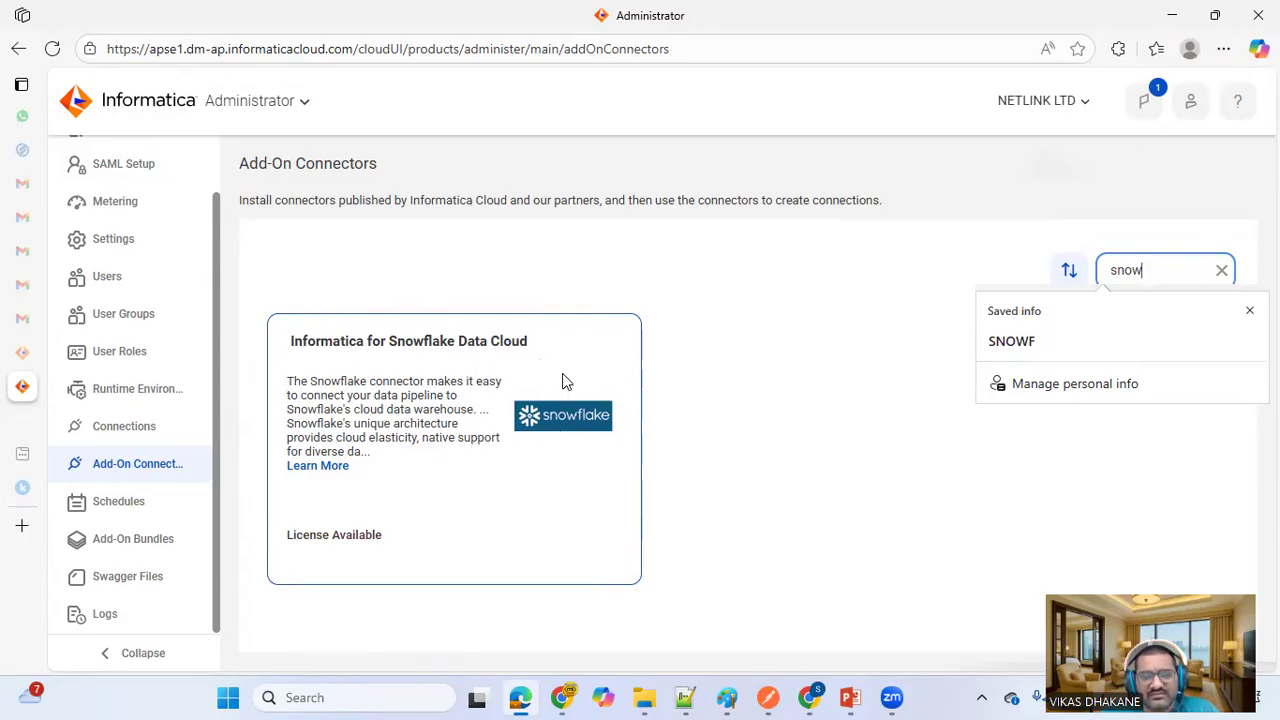
Clear the search, browse all connector cards, then bring up the presentation slides.
{"action": "left_click", "coordinate": [1221, 270]}
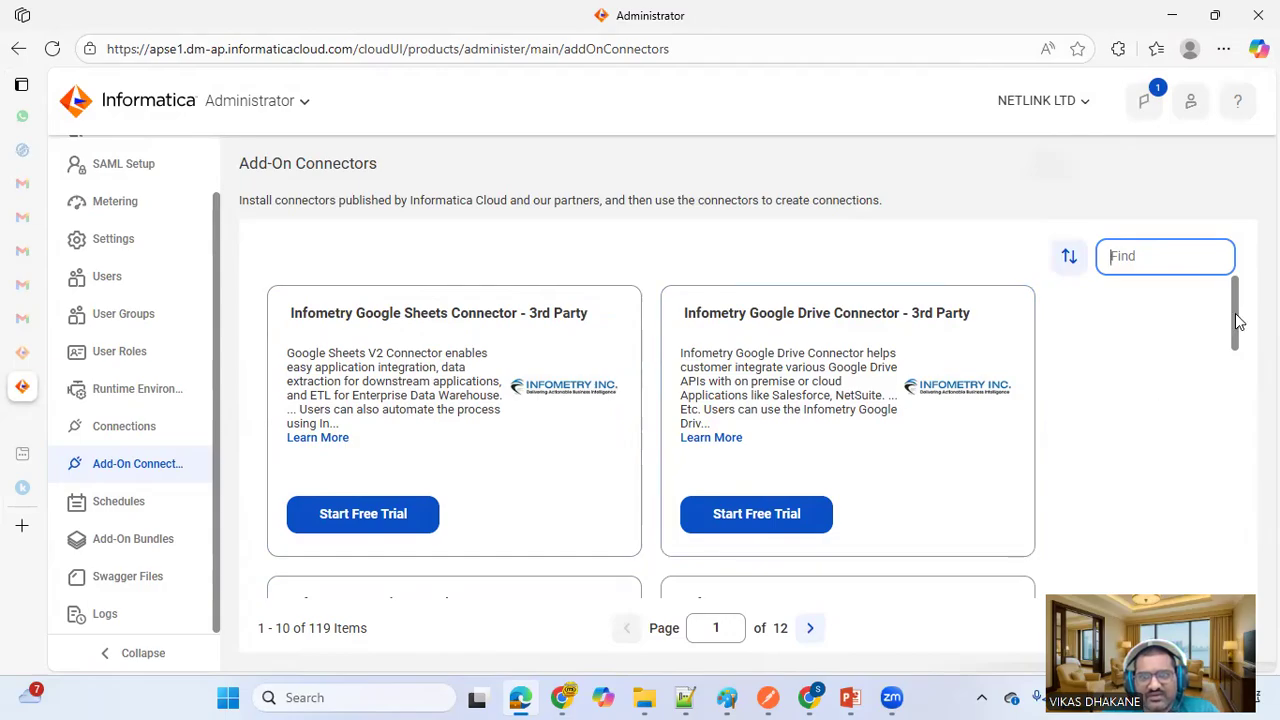
{"action": "left_click_drag", "start_coordinate": [1237, 320], "coordinate": [1242, 518]}
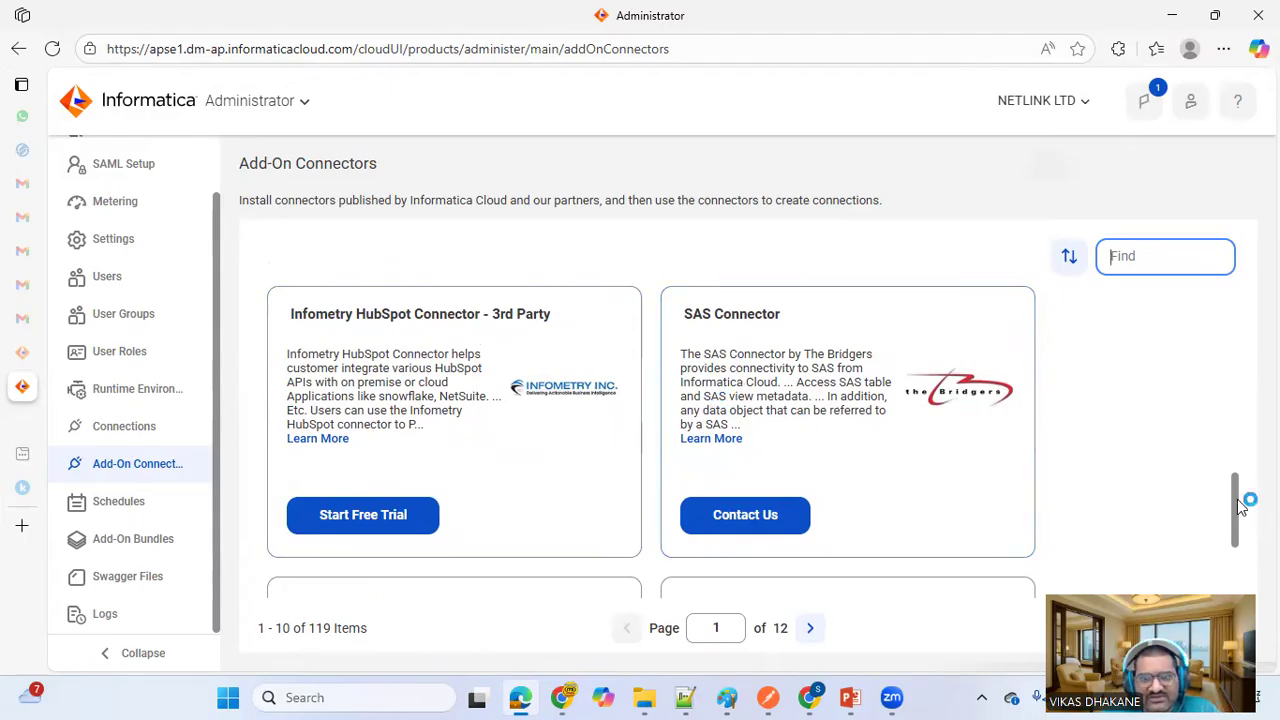
{"action": "left_click_drag", "start_coordinate": [1240, 507], "coordinate": [1240, 562]}
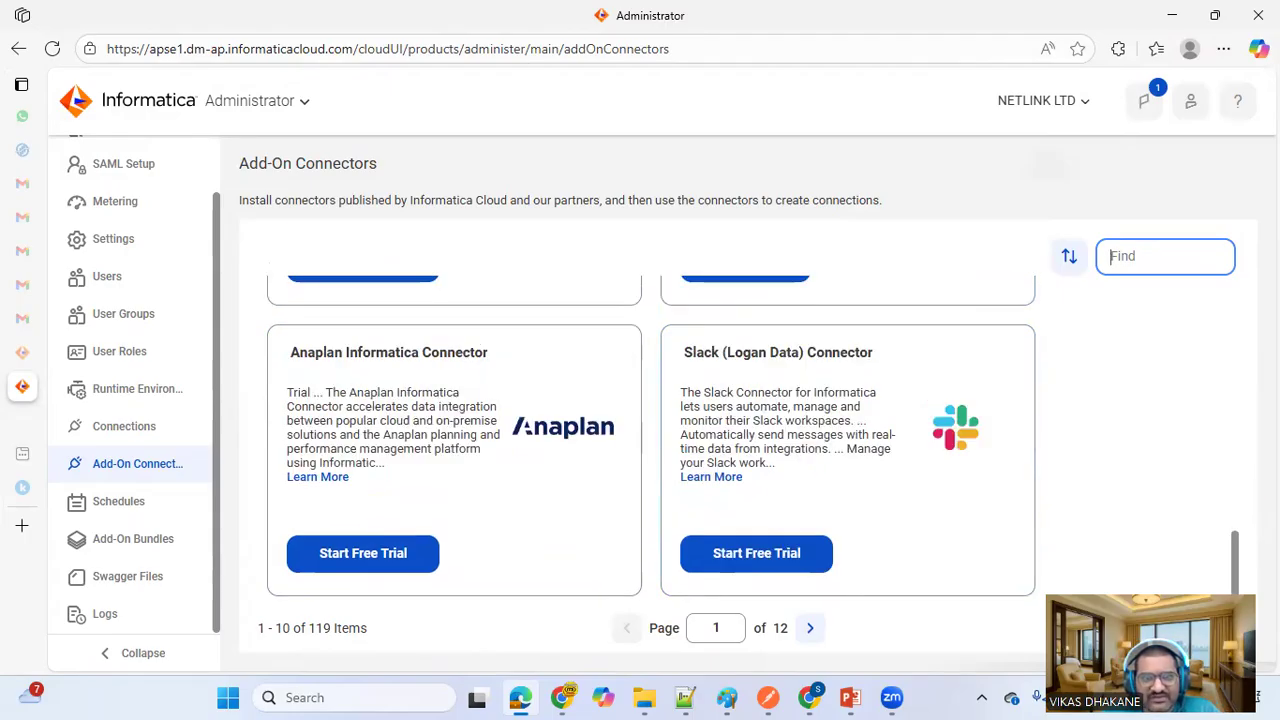
{"action": "left_click_drag", "start_coordinate": [1237, 562], "coordinate": [1230, 287]}
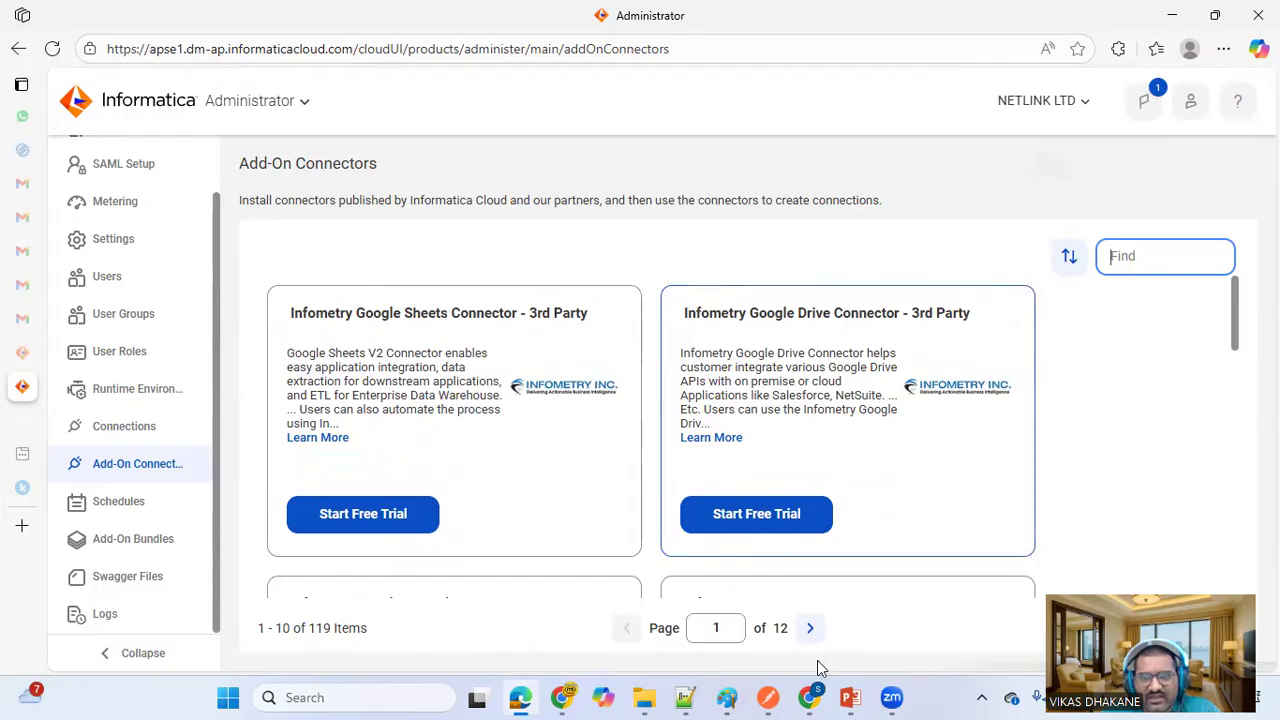
{"action": "left_click", "coordinate": [852, 698]}
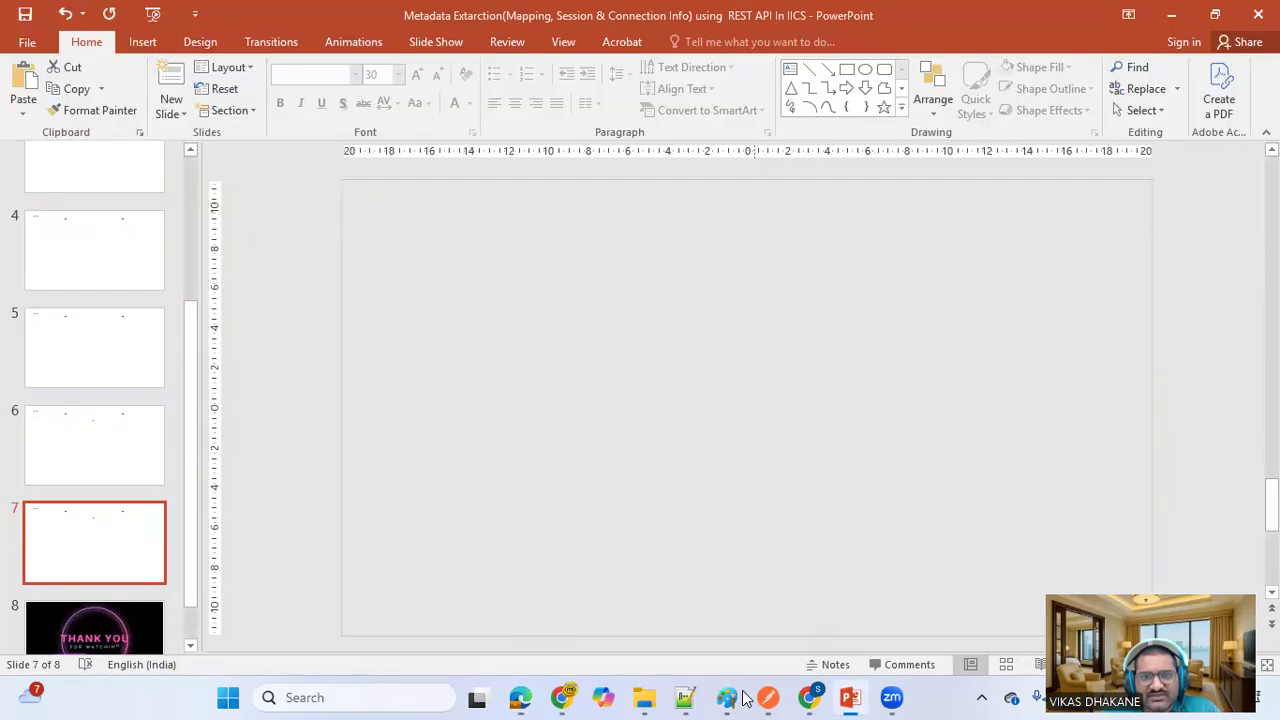
Paste the session id after icSessionId on line 40, save the notes, and copy the line 21 mapping URL.
{"action": "left_click", "coordinate": [686, 698]}
{"action": "left_click", "coordinate": [360, 466]}
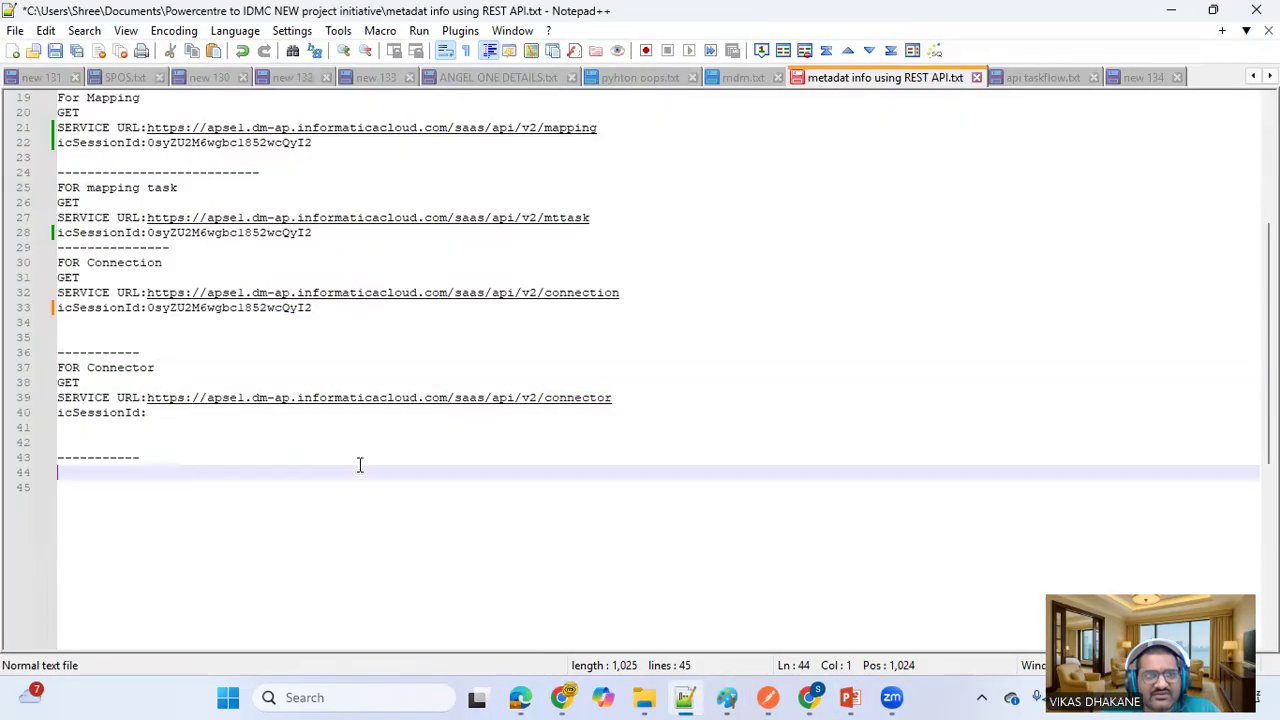
{"action": "double_click", "coordinate": [192, 310]}
{"action": "key", "text": "ctrl+c"}
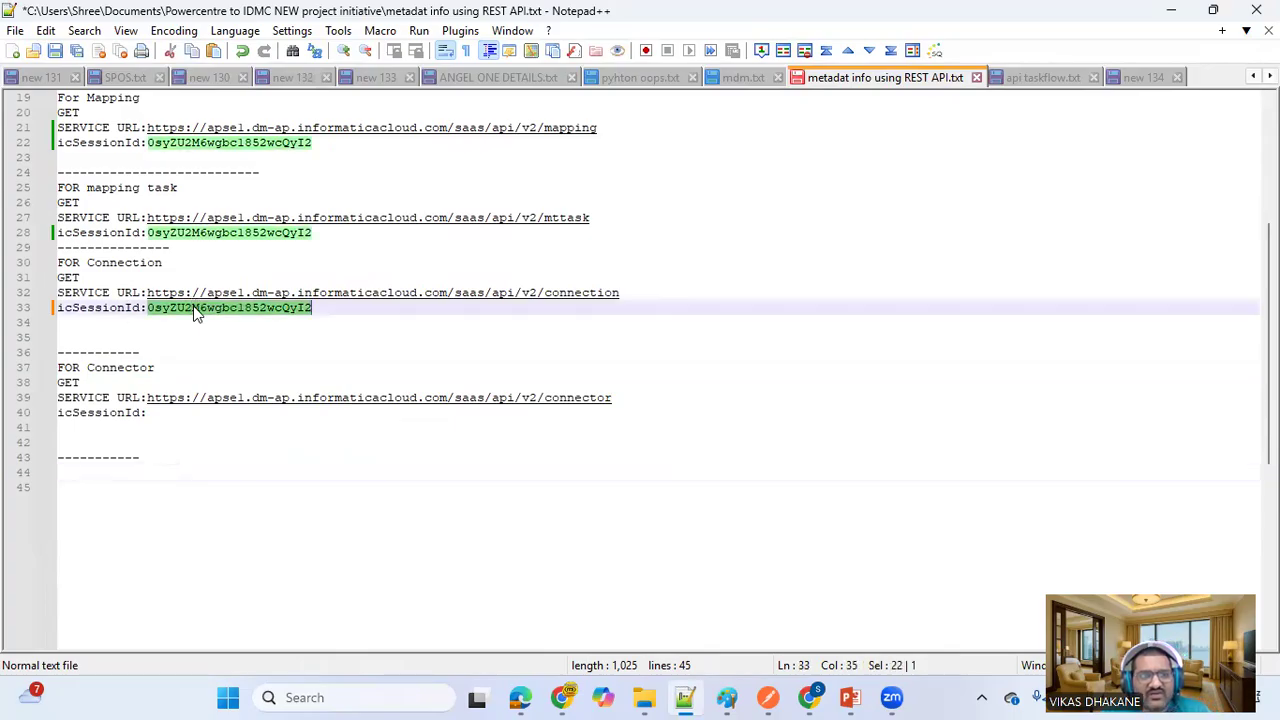
{"action": "left_click", "coordinate": [158, 411]}
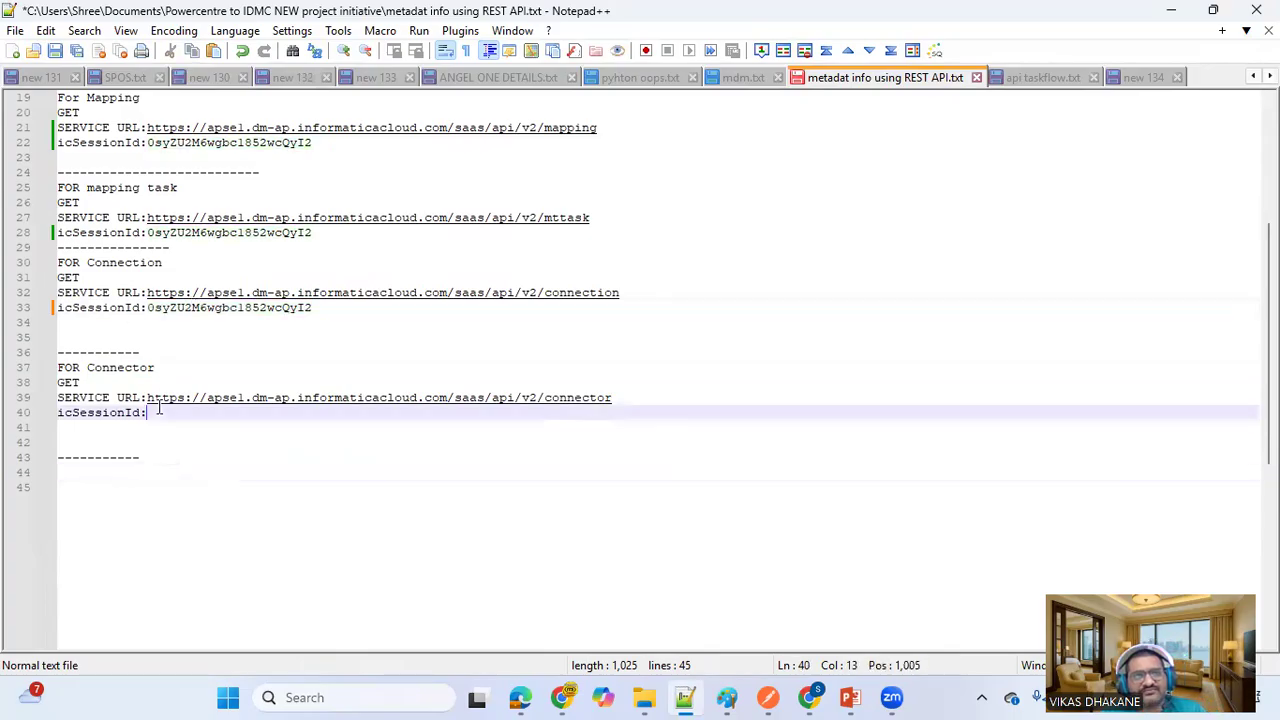
{"action": "key", "text": "ctrl+v"}
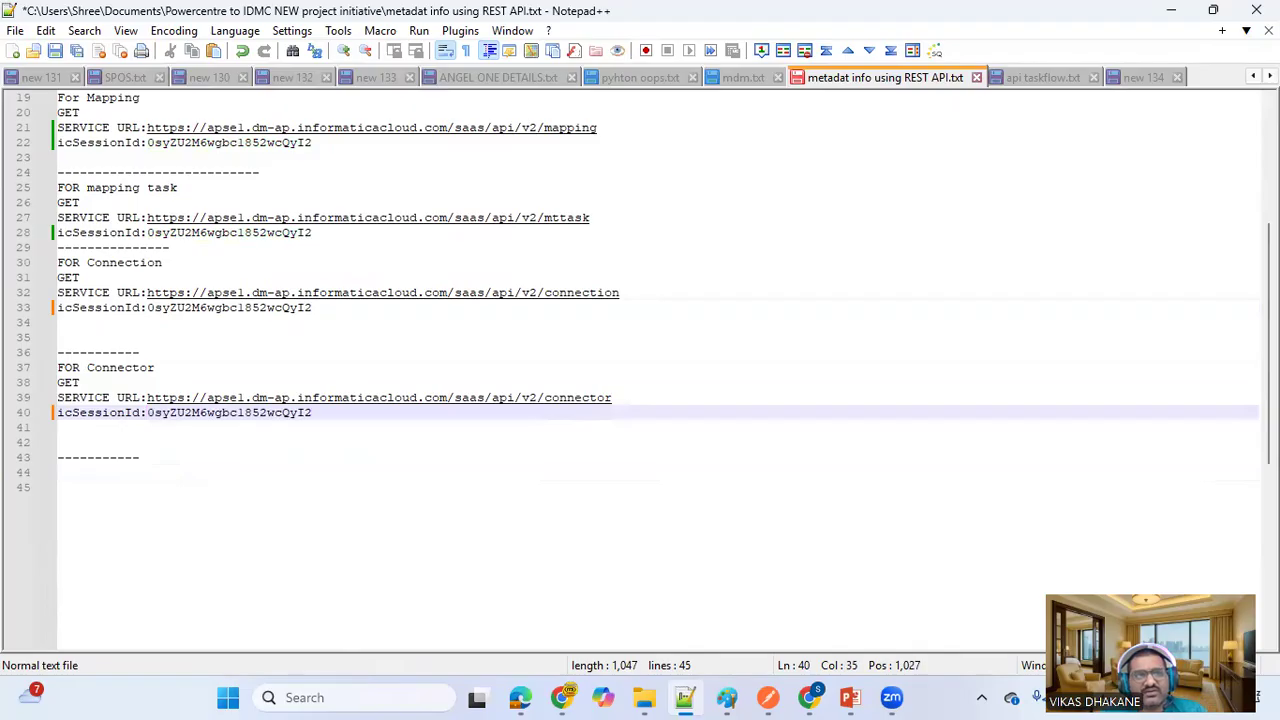
{"action": "key", "text": "ctrl+s"}
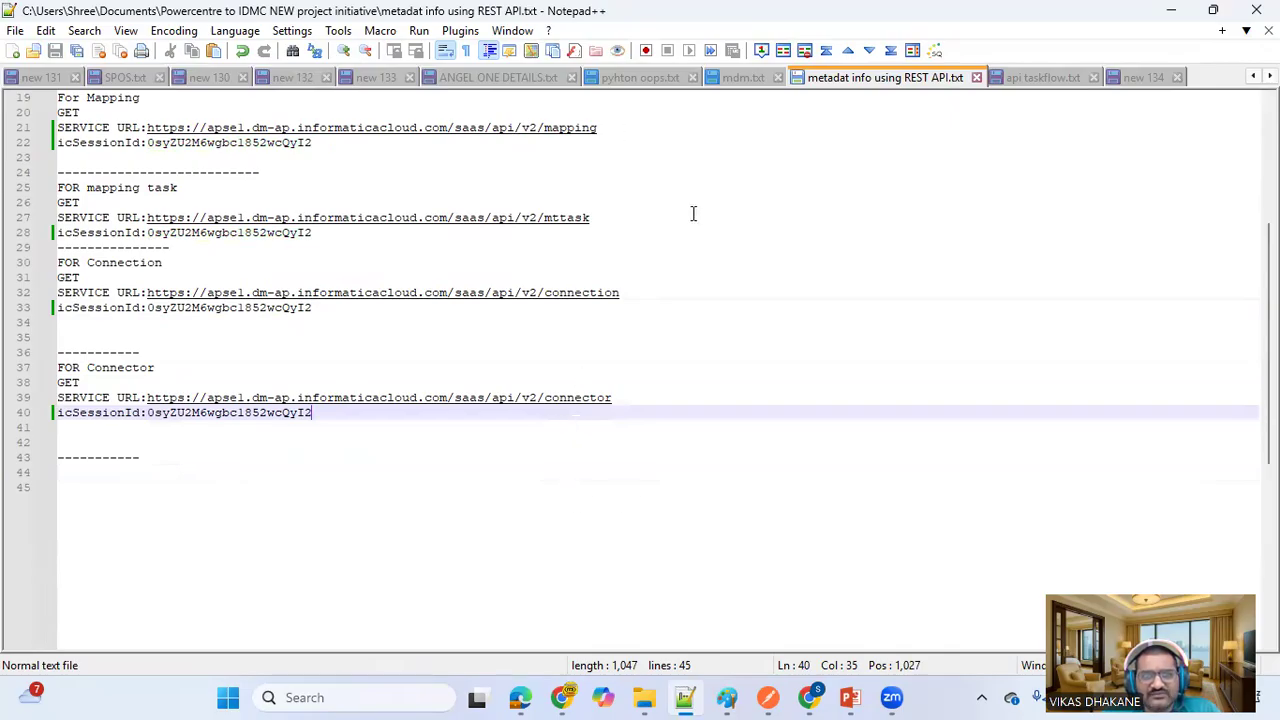
{"action": "left_click_drag", "start_coordinate": [604, 131], "coordinate": [148, 130]}
{"action": "key", "text": "ctrl+c"}
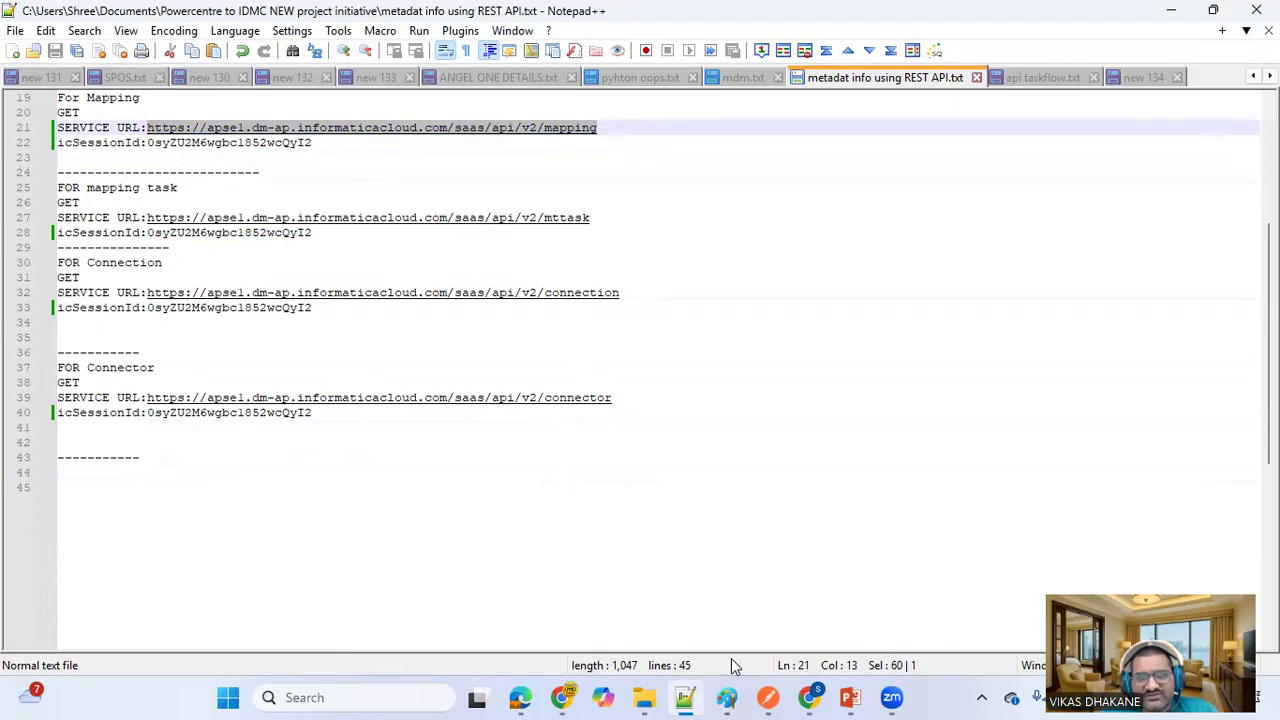
{"action": "left_click", "coordinate": [768, 697]}
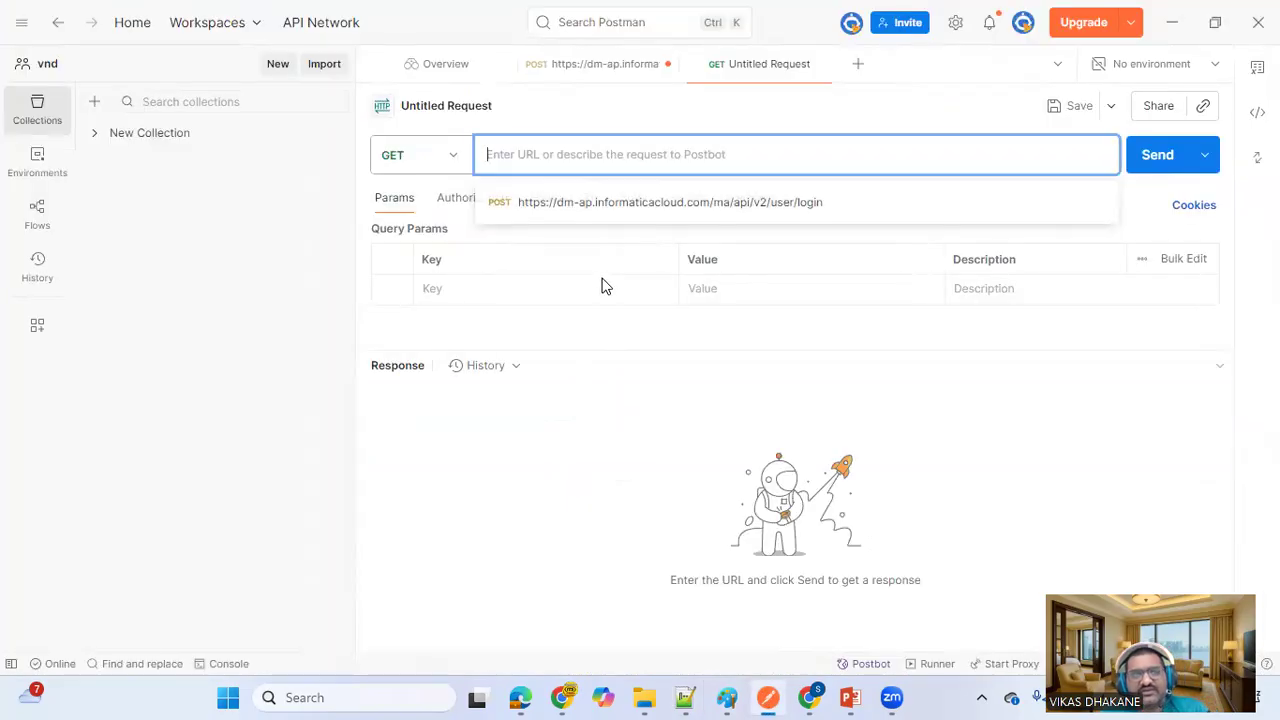
Paste the mapping URL and add an icSessionId header holding the session id from line 22.
{"action": "key", "text": "ctrl+v"}
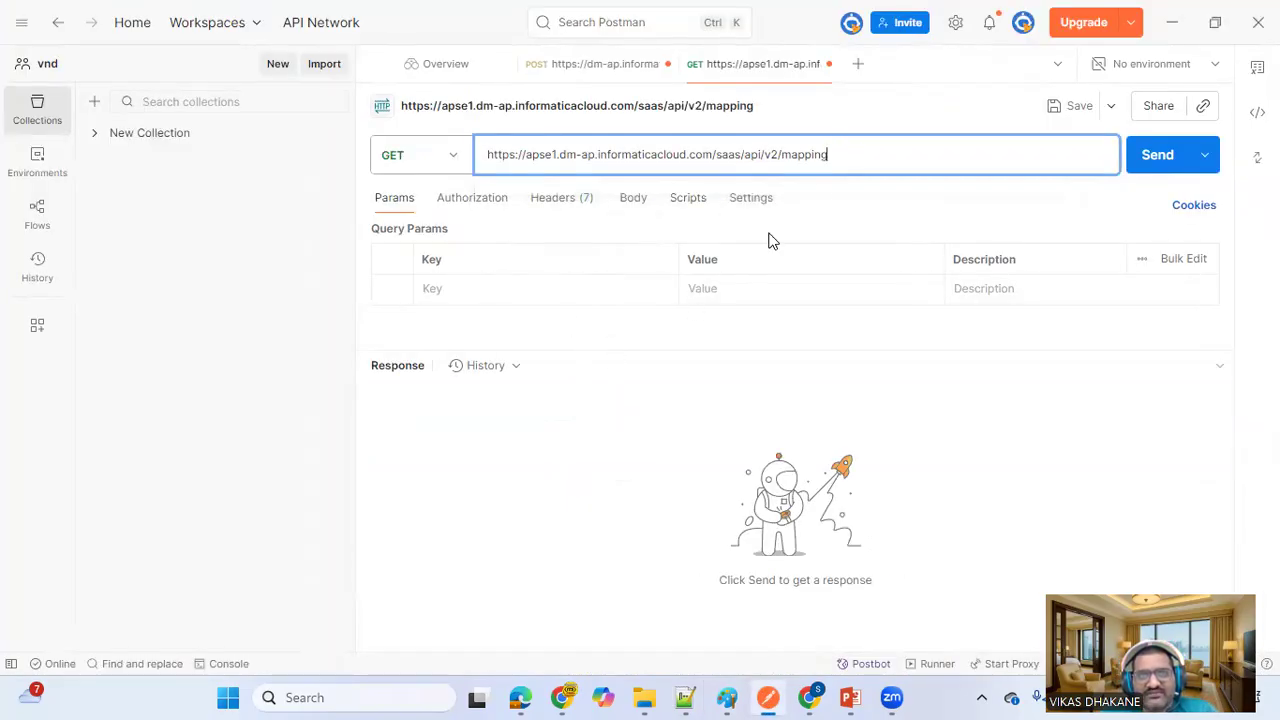
{"action": "left_click", "coordinate": [556, 214]}
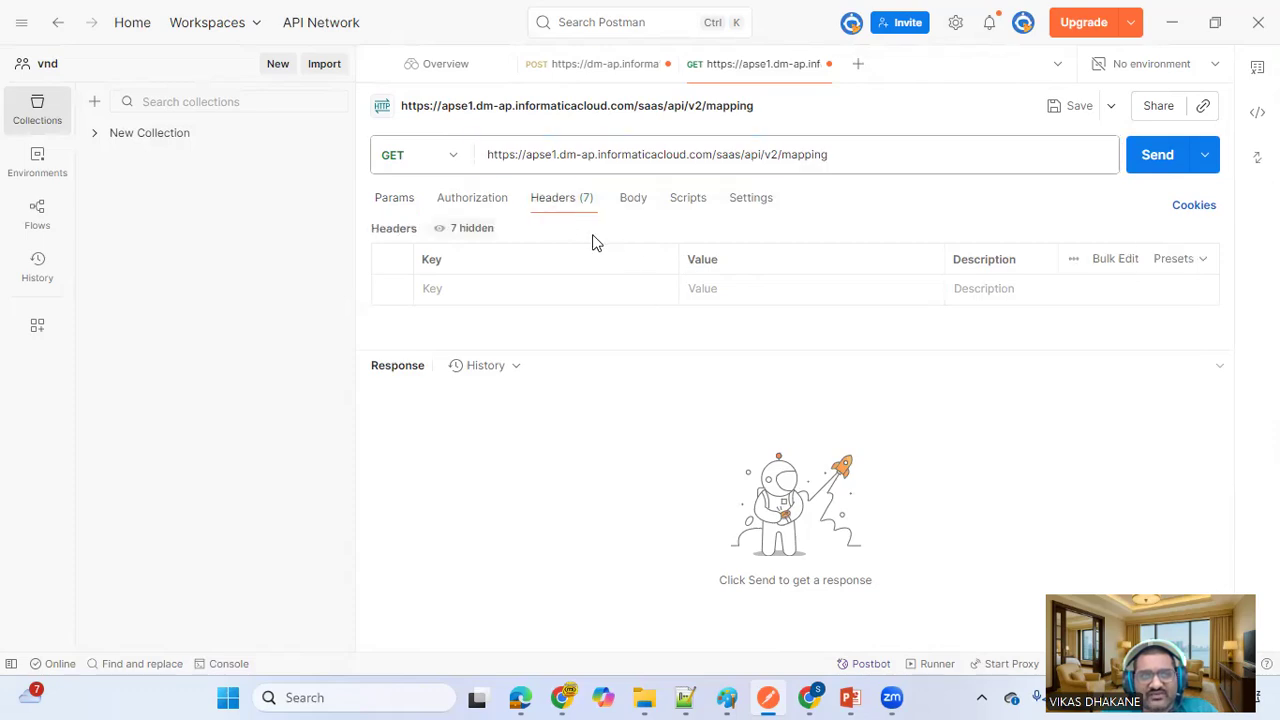
{"action": "left_click", "coordinate": [552, 290]}
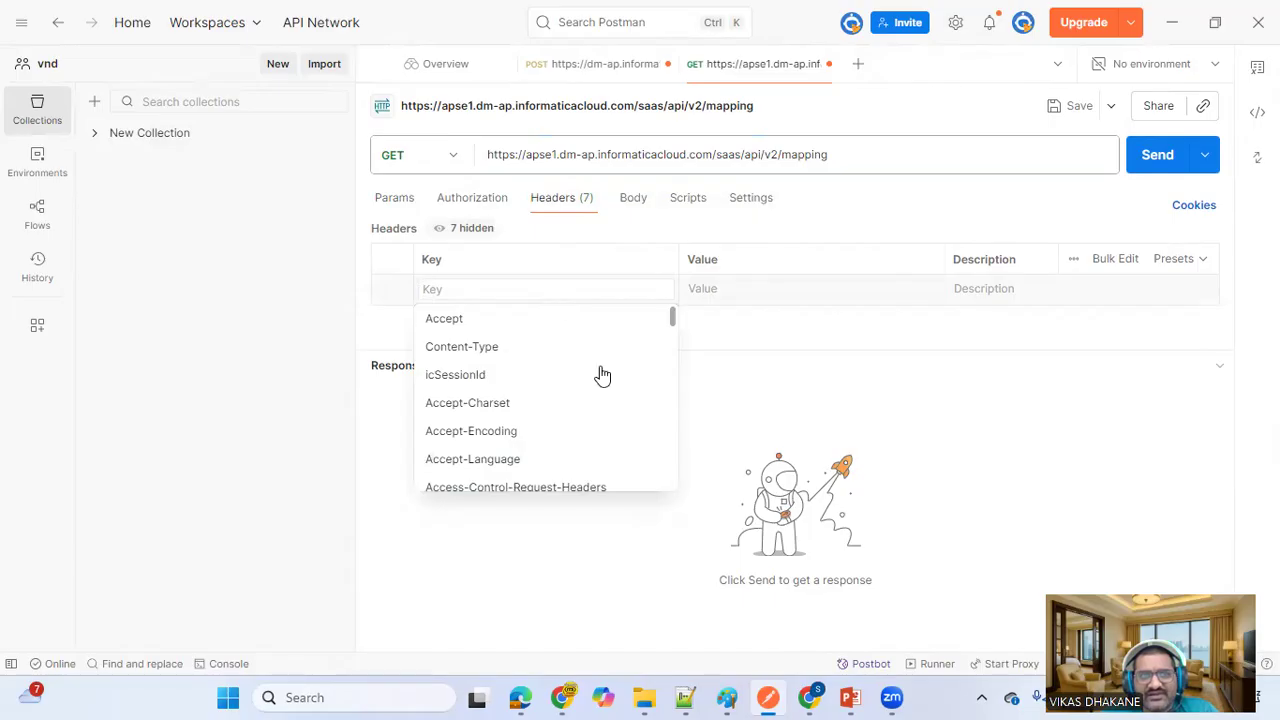
{"action": "left_click", "coordinate": [546, 374]}
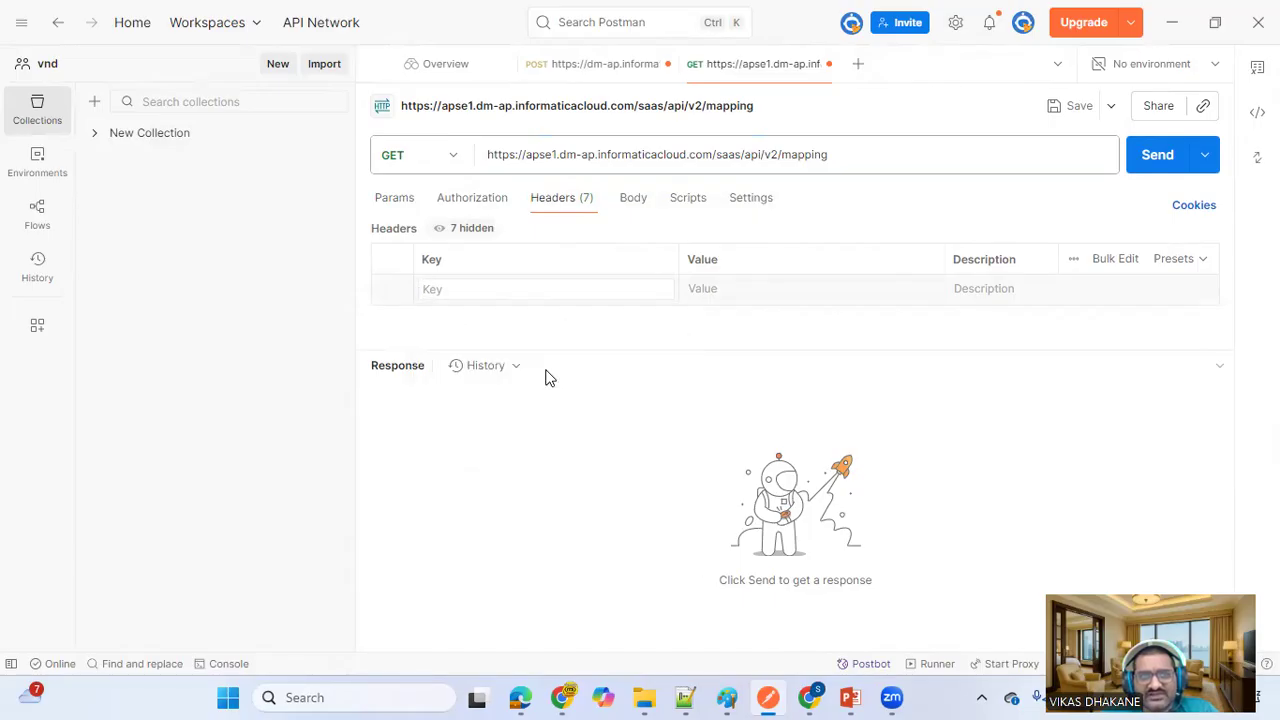
{"action": "left_click", "coordinate": [685, 697]}
{"action": "double_click", "coordinate": [247, 144]}
{"action": "key", "text": "ctrl+c"}
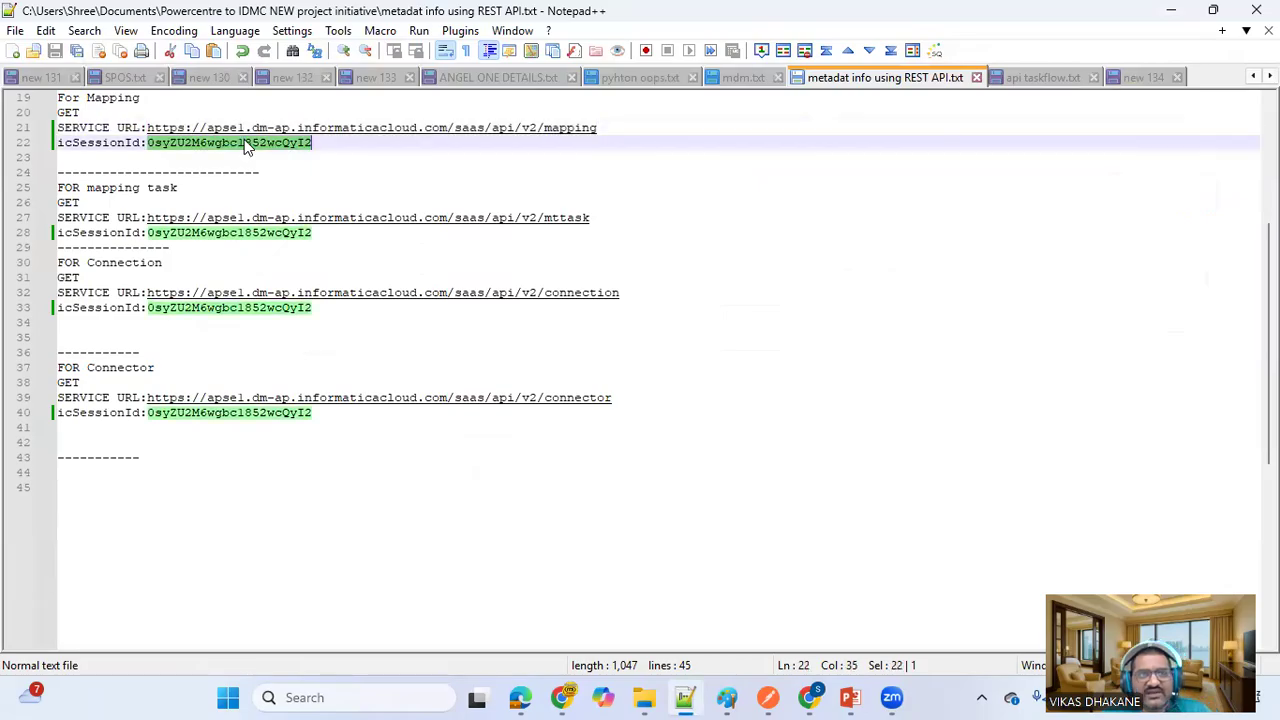
{"action": "left_click", "coordinate": [768, 697]}
{"action": "left_click", "coordinate": [714, 292]}
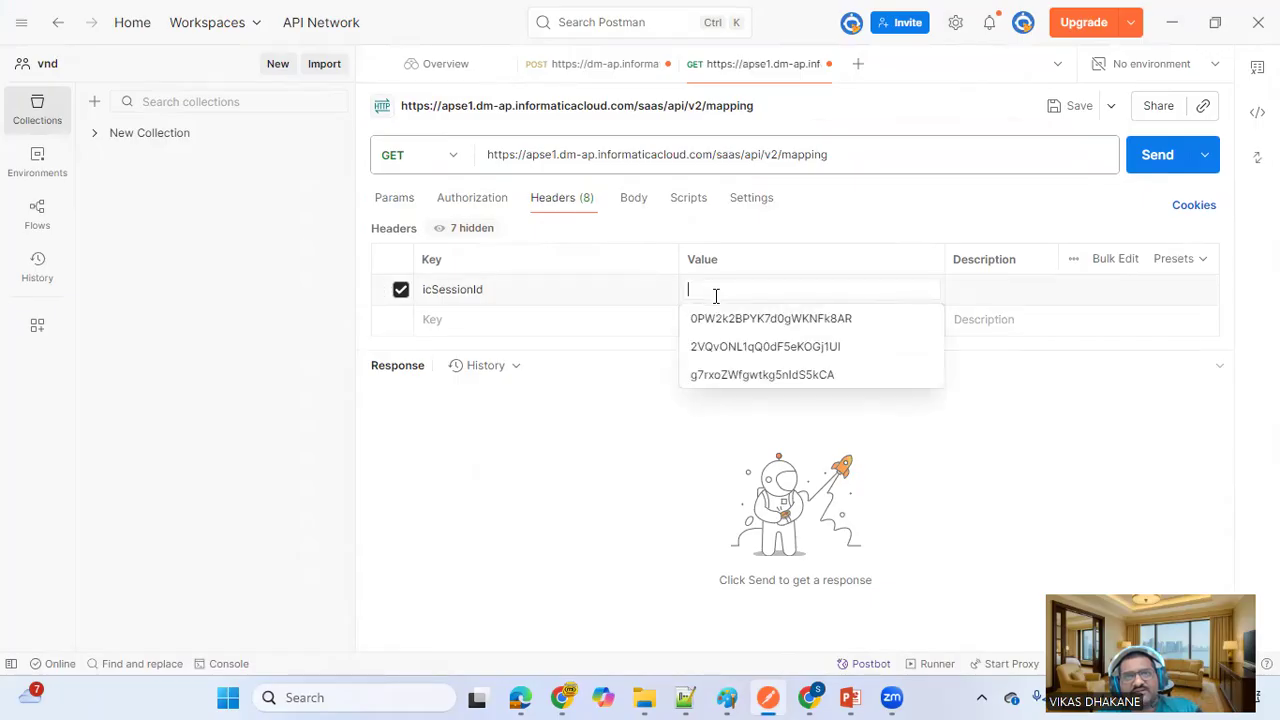
{"action": "key", "text": "ctrl+v"}
{"action": "left_click", "coordinate": [671, 406]}
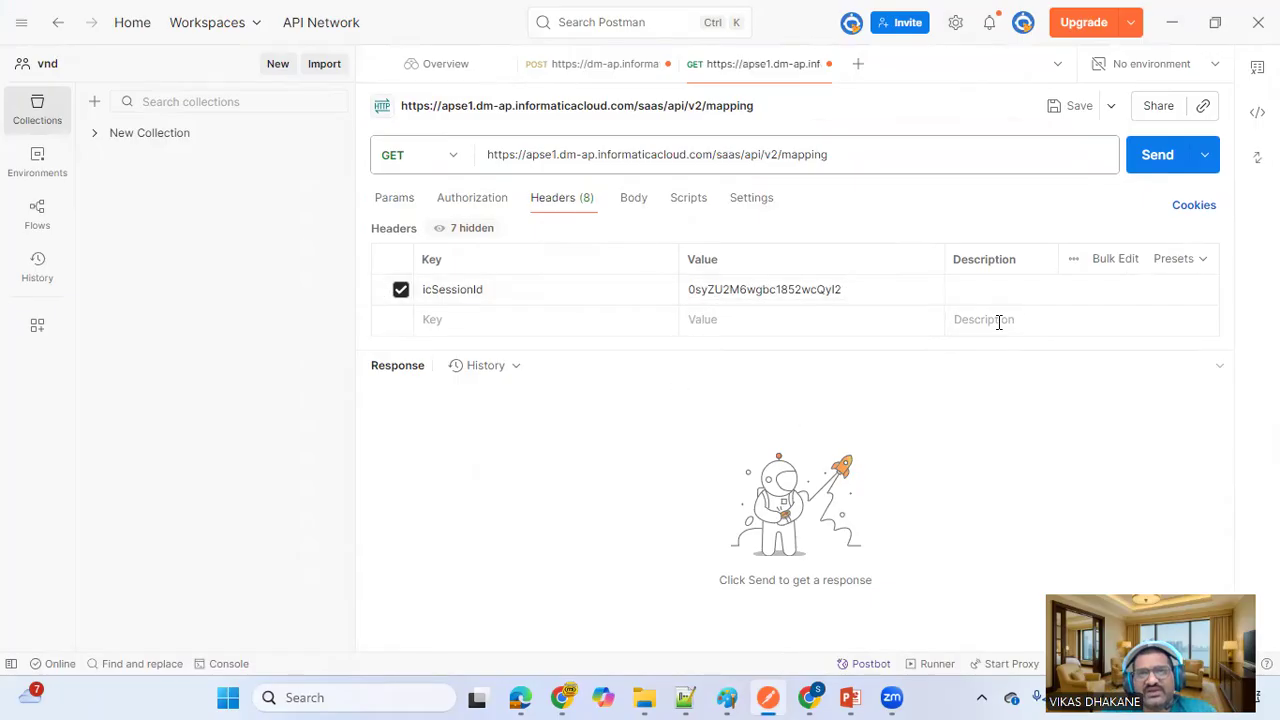
Send the GET mapping request, copy the JSON response, and start a new Notepad++ document.
{"action": "left_click", "coordinate": [1157, 158]}
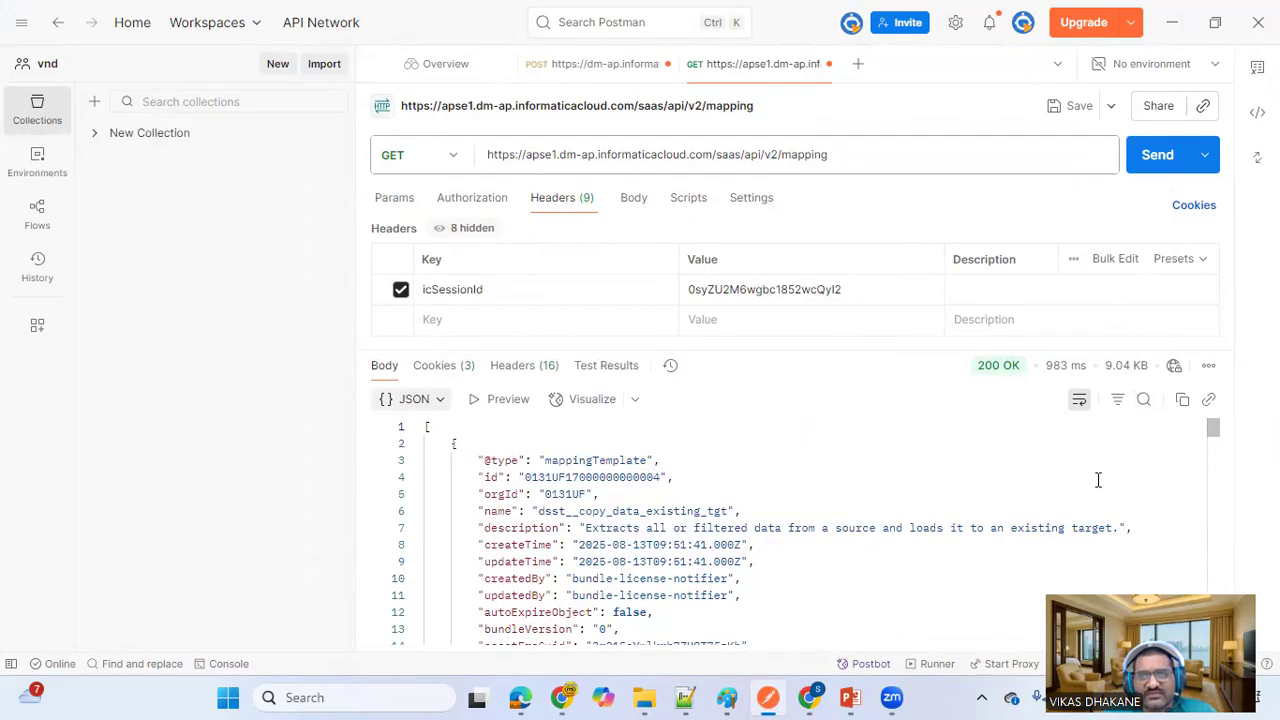
{"action": "left_click", "coordinate": [1182, 400]}
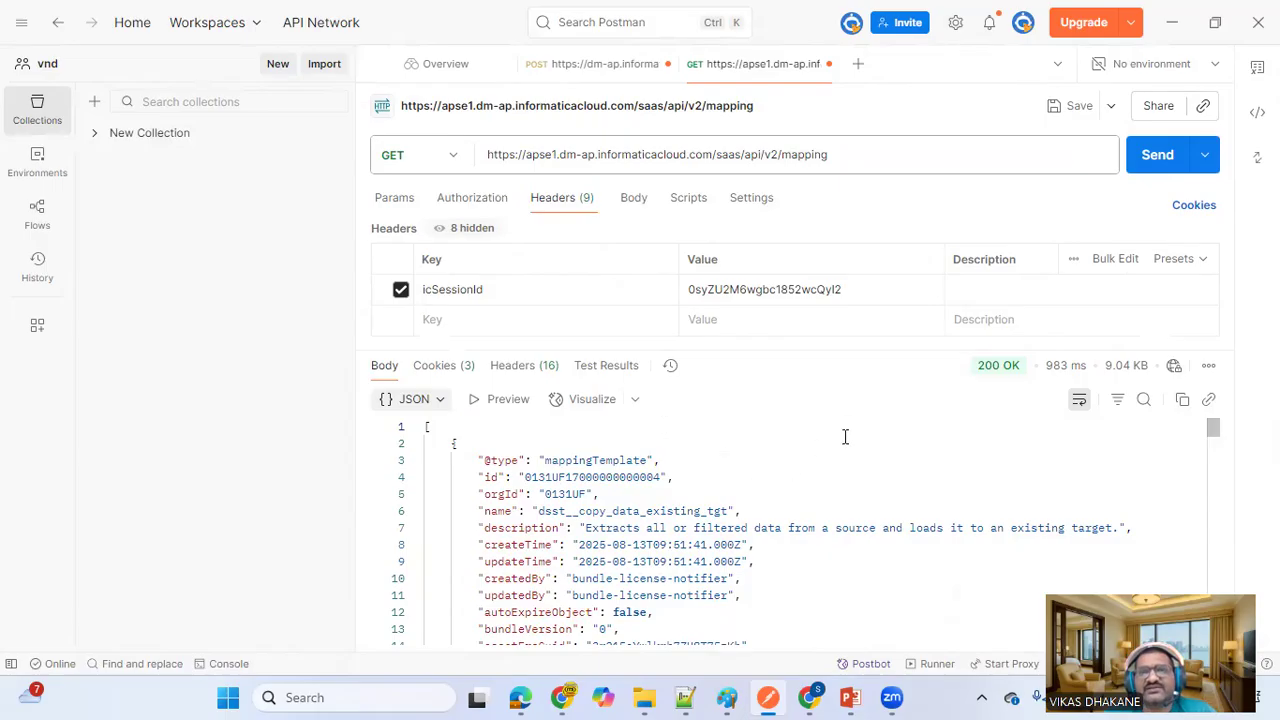
{"action": "left_click", "coordinate": [685, 697]}
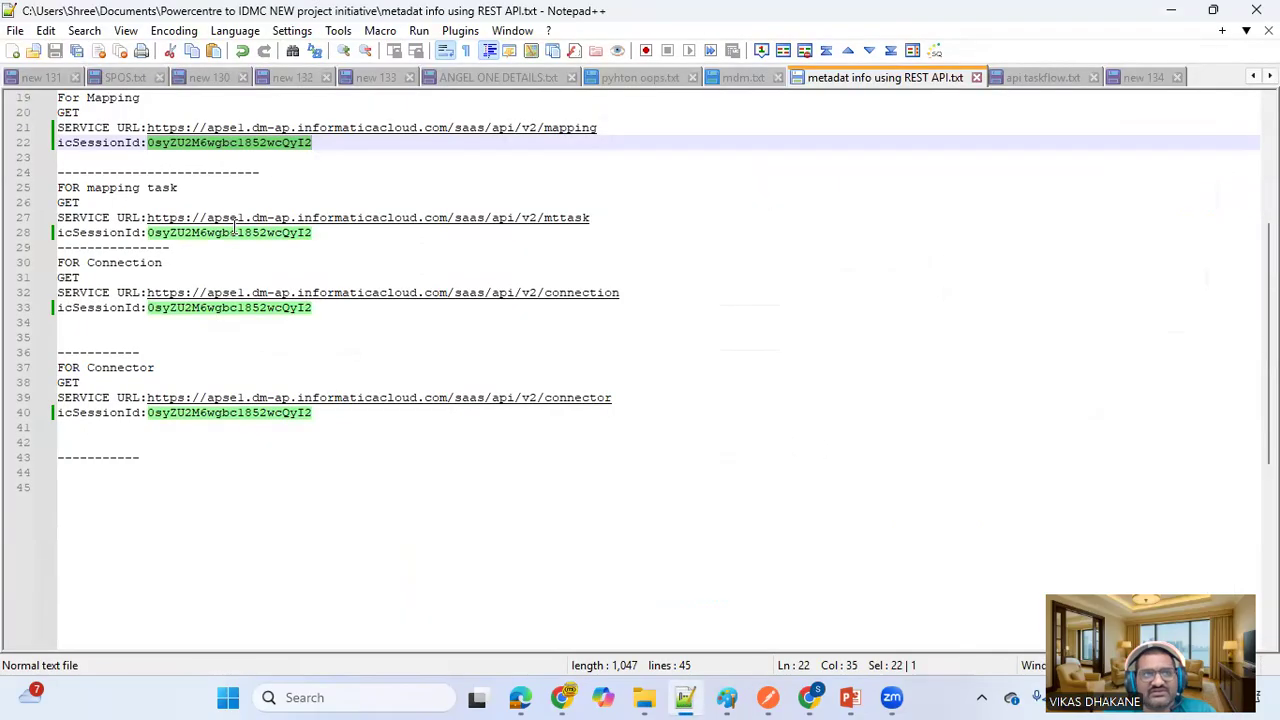
{"action": "left_click", "coordinate": [13, 50]}
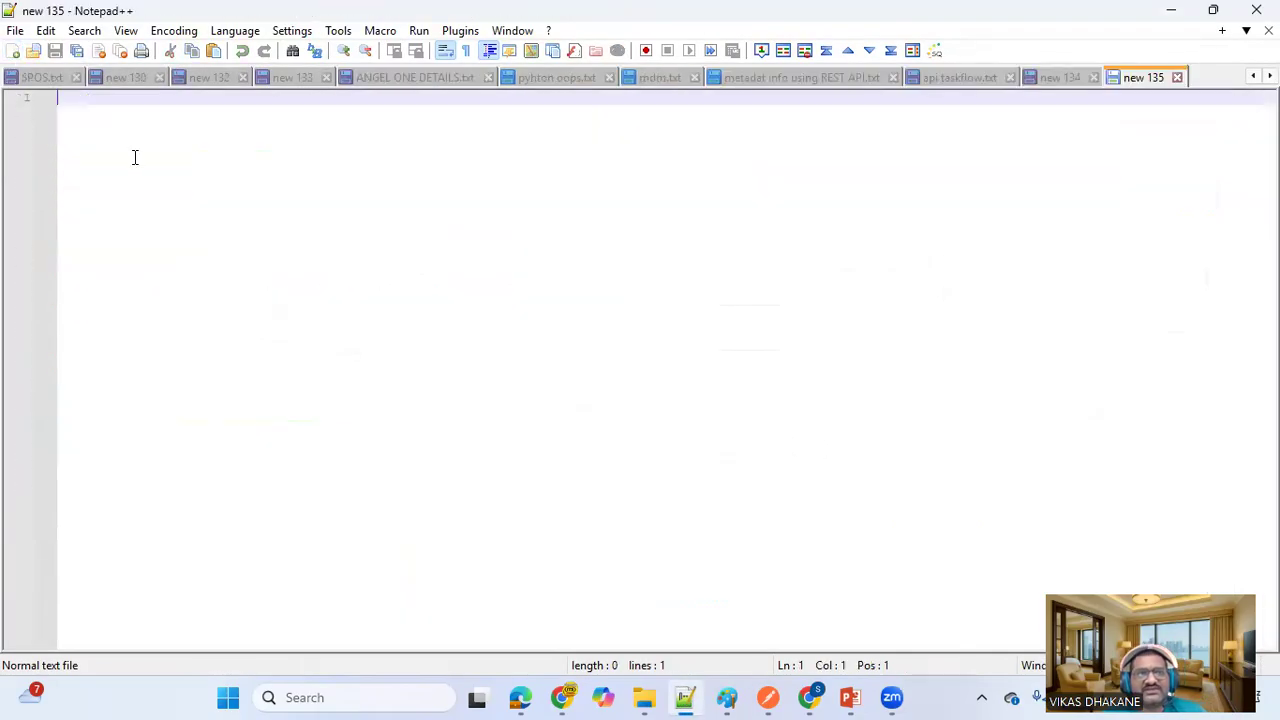
Paste the mapping JSON into the new document and highlight the M_emp_info mapping name.
{"action": "key", "text": "ctrl+v"}
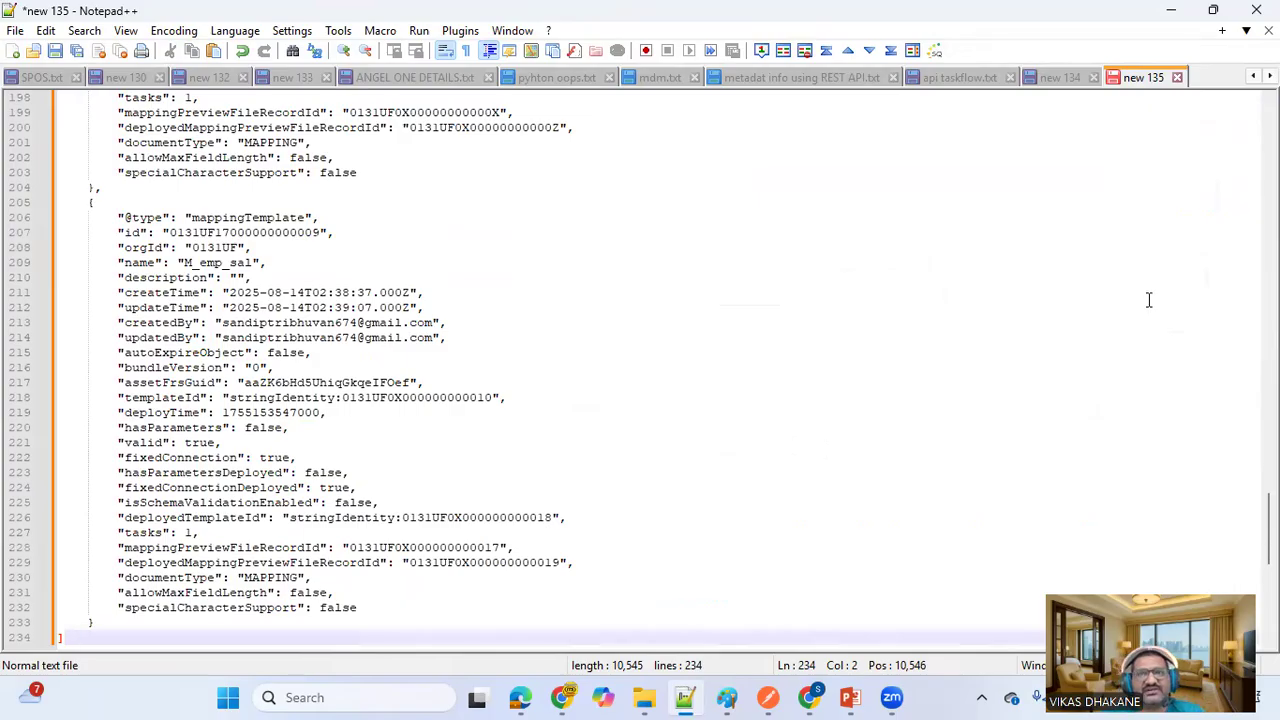
{"action": "scroll", "coordinate": [640, 370], "scroll_direction": "up", "scroll_amount": 20}
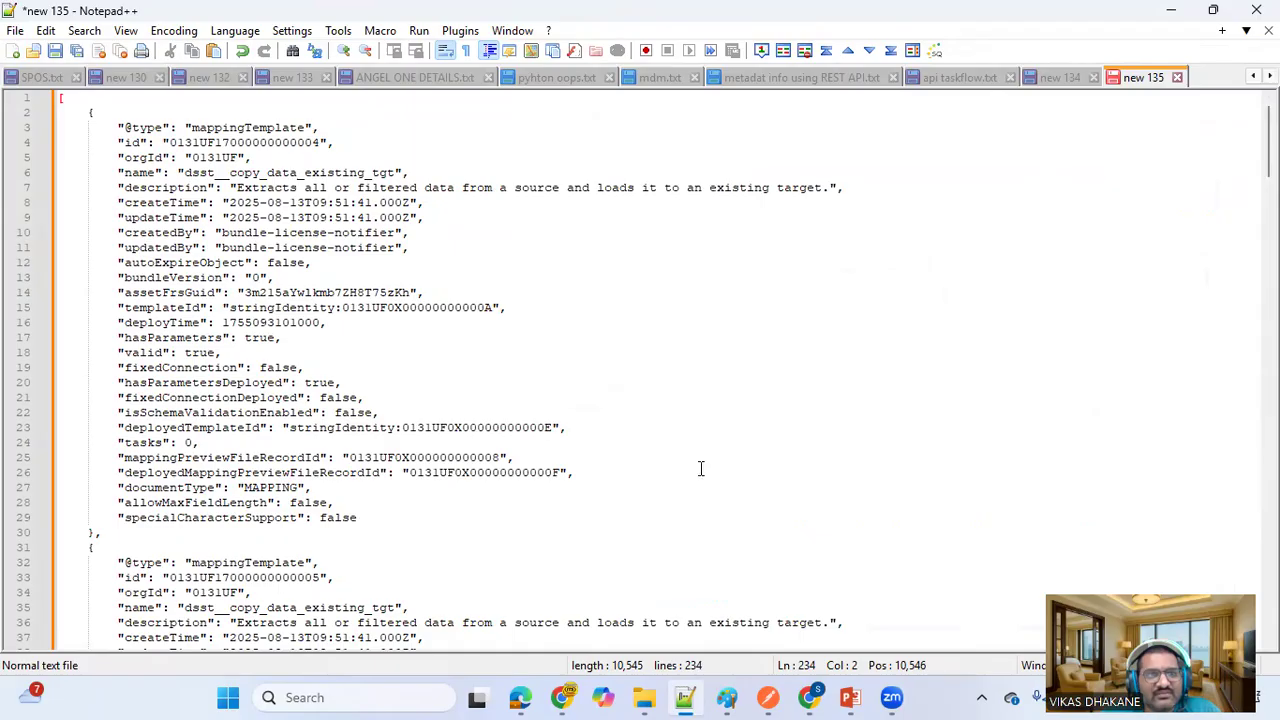
{"action": "scroll", "coordinate": [640, 367], "scroll_direction": "down", "scroll_amount": 20}
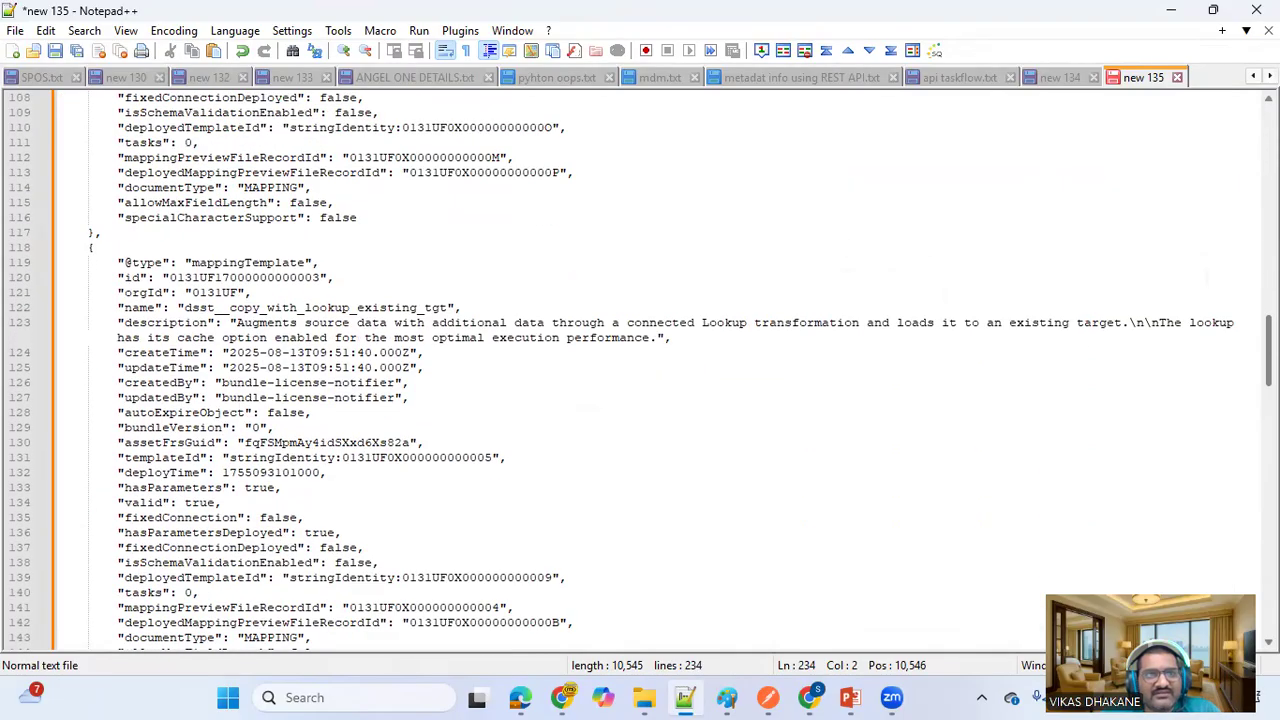
{"action": "scroll", "coordinate": [640, 367], "scroll_direction": "down", "scroll_amount": 8}
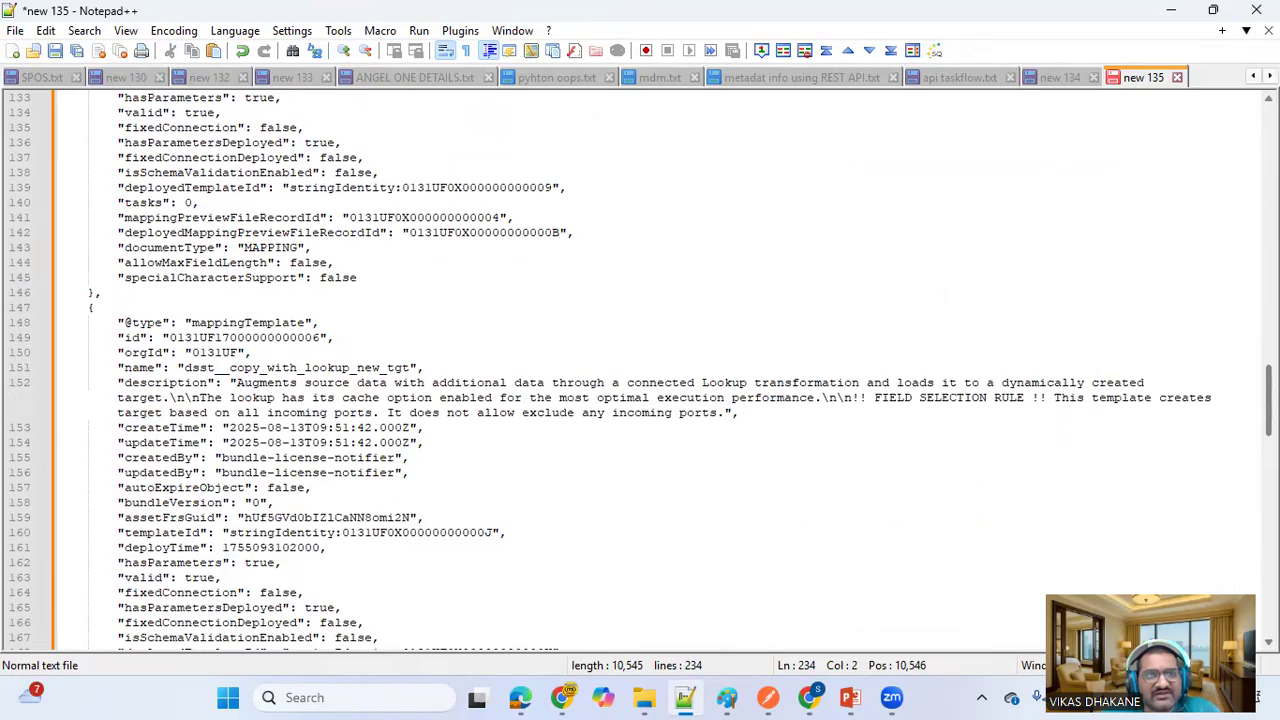
{"action": "scroll", "coordinate": [640, 367], "scroll_direction": "down", "scroll_amount": 10}
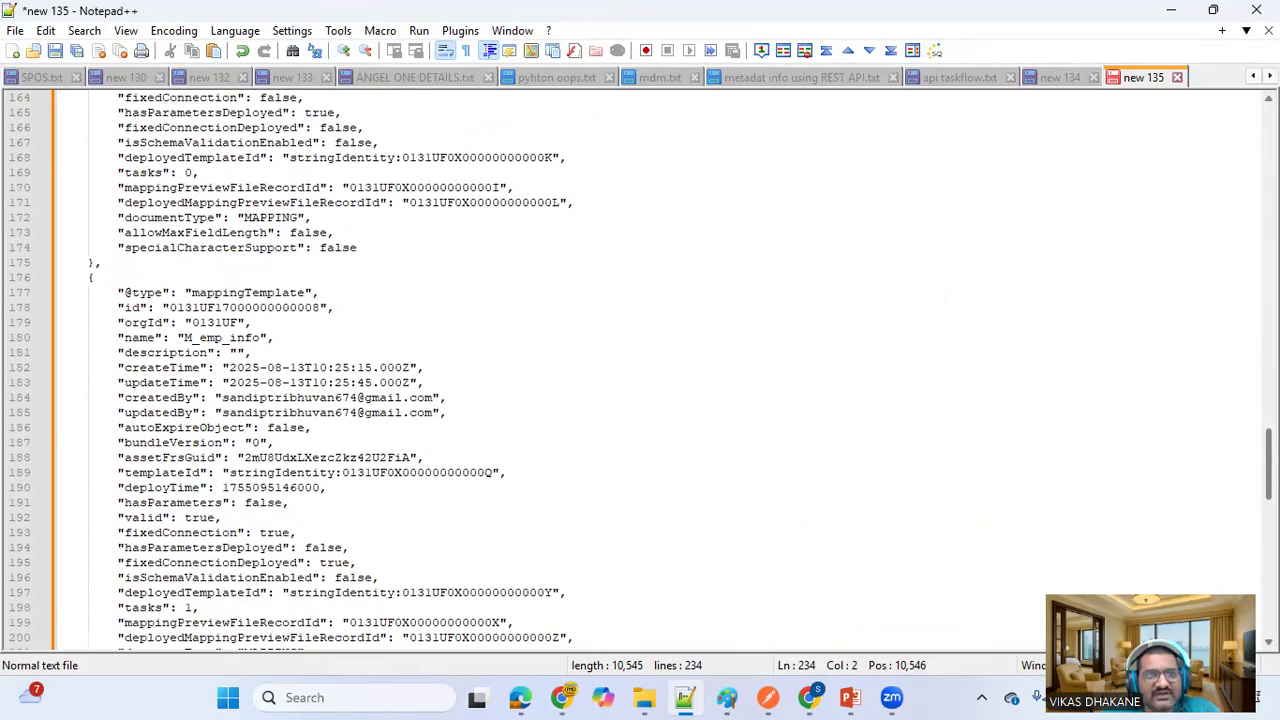
{"action": "left_click", "coordinate": [186, 338]}
{"action": "left_click_drag", "start_coordinate": [186, 338], "coordinate": [260, 342]}
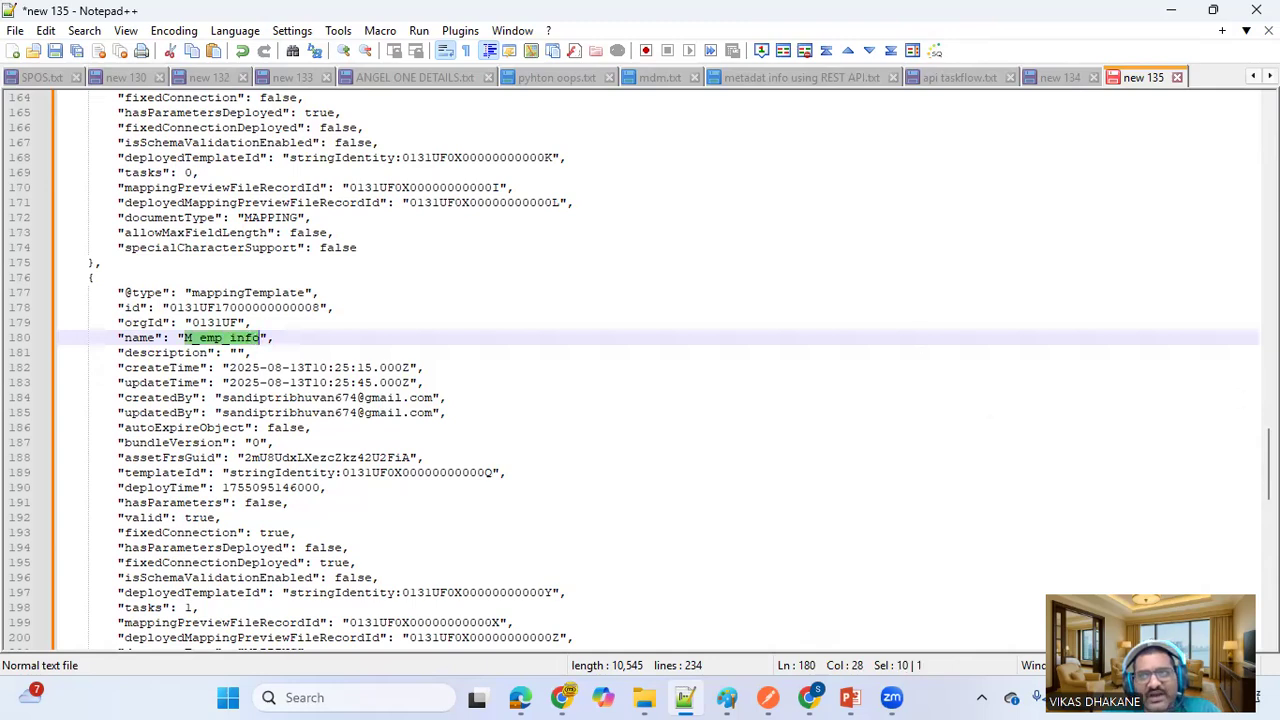
Highlight the mapping names dsst__copy_data_existing_tgt, dsst__copy_data_new_tgt and M_emp_sal.
{"action": "scroll", "coordinate": [258, 342], "scroll_direction": "up", "scroll_amount": 6}
{"action": "left_click_drag", "start_coordinate": [1269, 425], "coordinate": [1268, 80]}
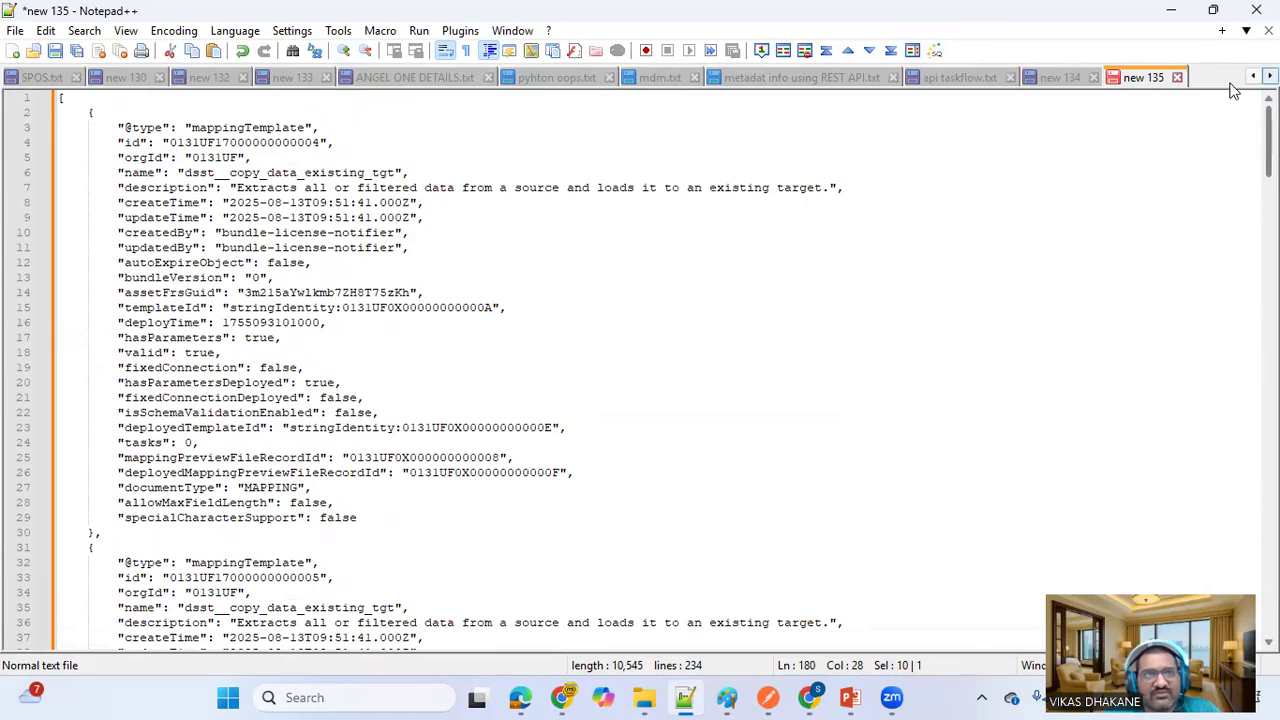
{"action": "left_click", "coordinate": [136, 172]}
{"action": "double_click", "coordinate": [136, 172]}
{"action": "left_click", "coordinate": [182, 172]}
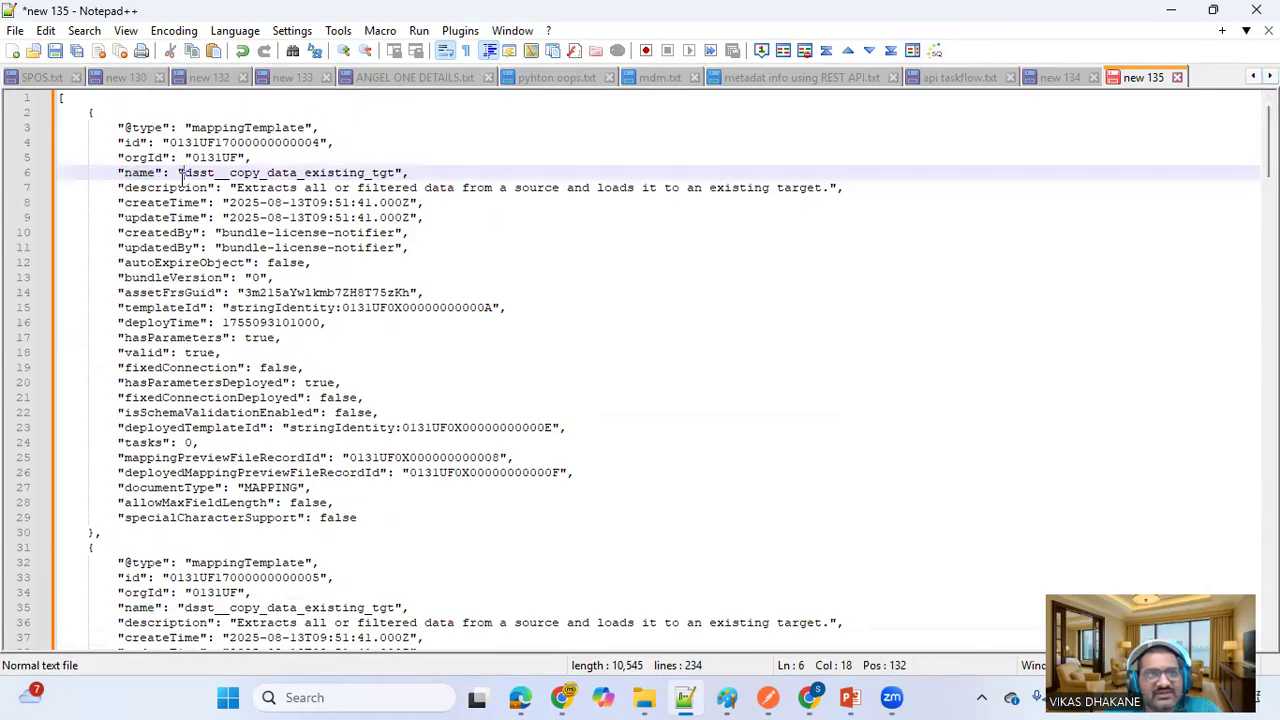
{"action": "left_click_drag", "start_coordinate": [182, 172], "coordinate": [387, 172]}
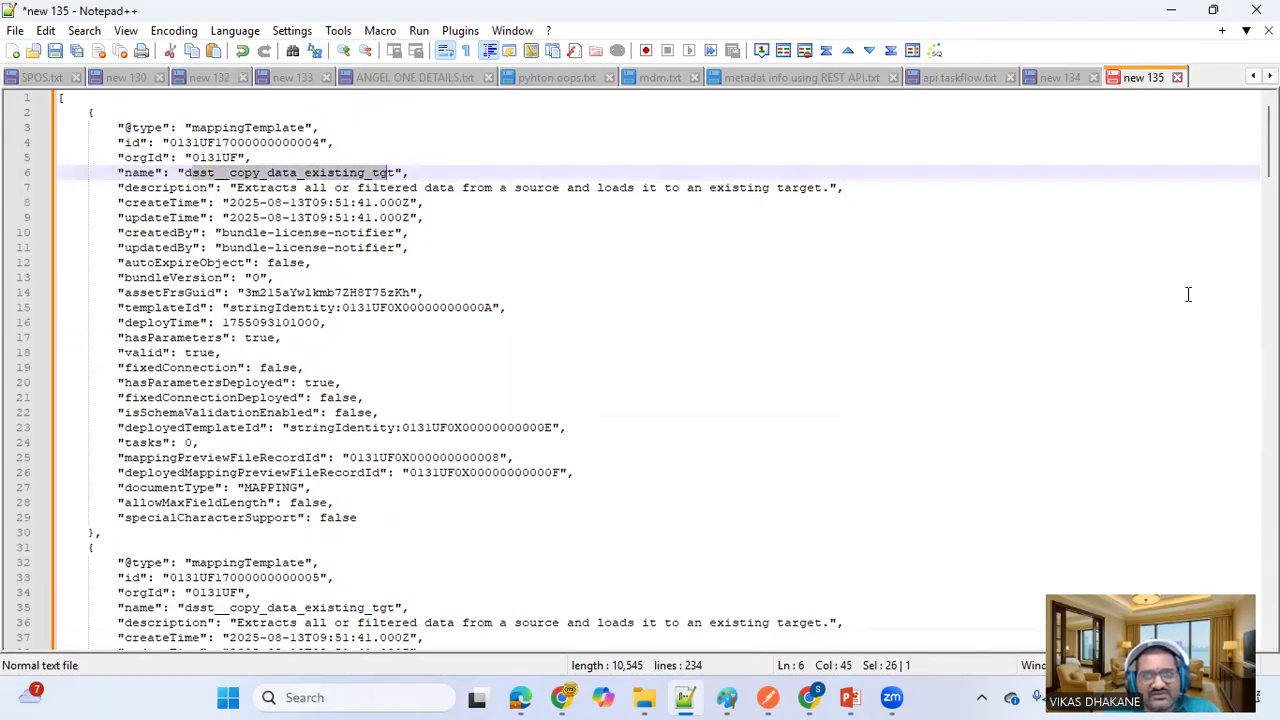
{"action": "left_click_drag", "start_coordinate": [1269, 145], "coordinate": [1269, 291]}
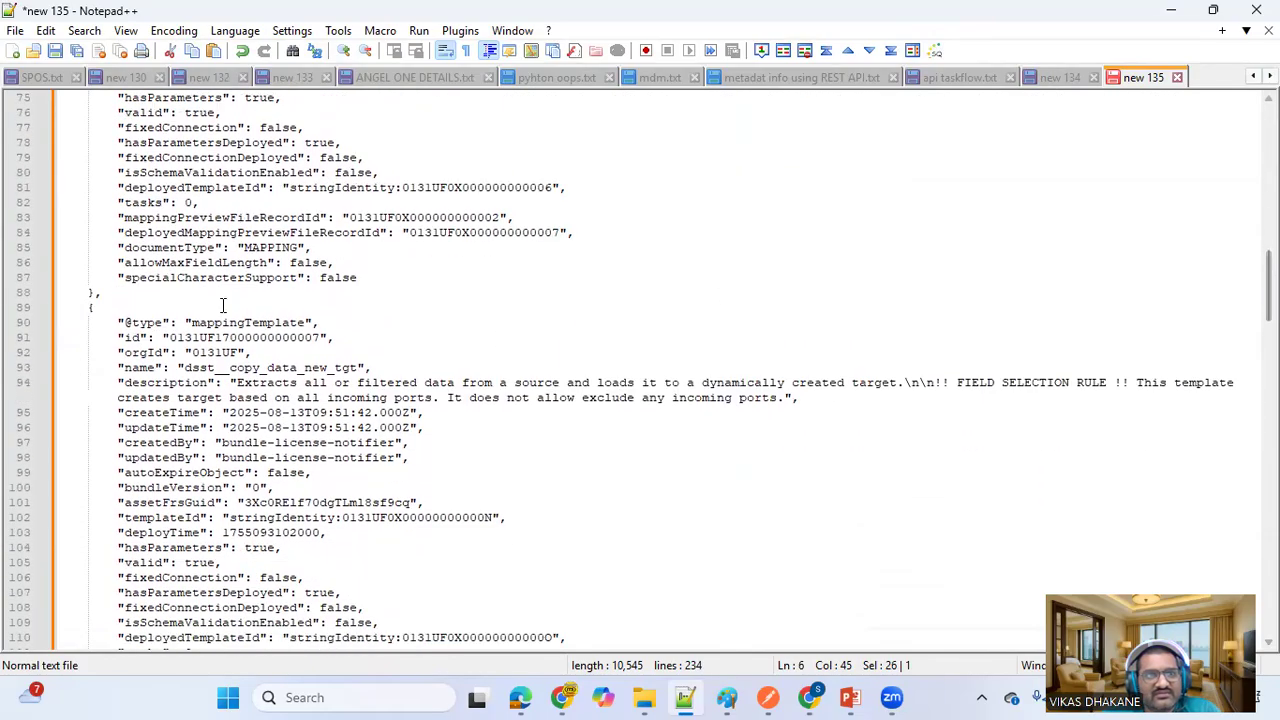
{"action": "left_click", "coordinate": [231, 378]}
{"action": "double_click", "coordinate": [257, 367]}
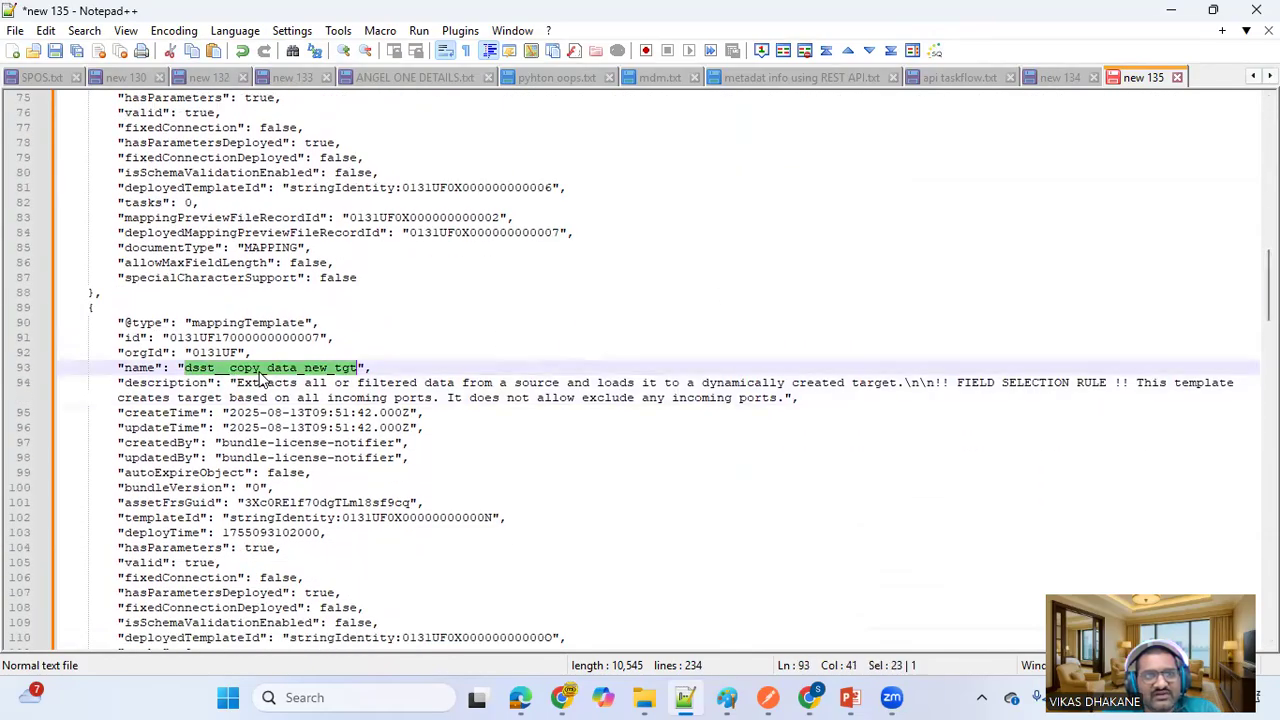
{"action": "left_click_drag", "start_coordinate": [1269, 282], "coordinate": [1269, 502]}
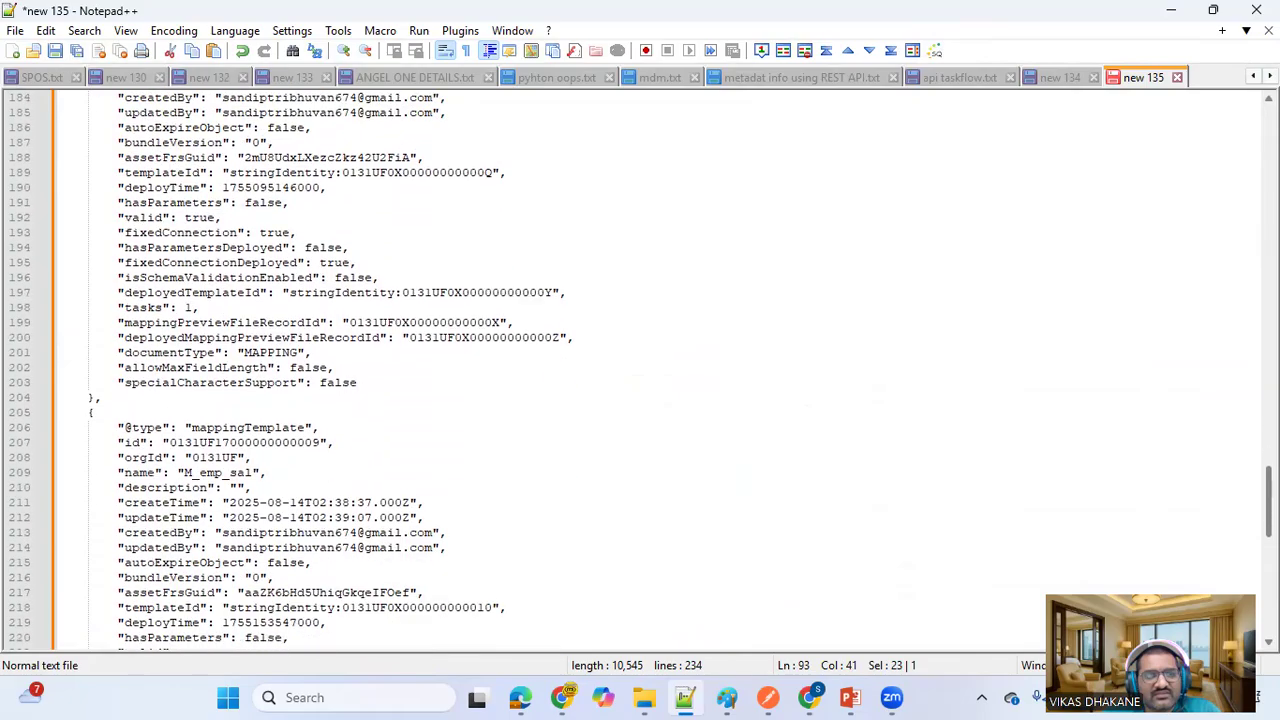
{"action": "left_click_drag", "start_coordinate": [182, 473], "coordinate": [244, 474]}
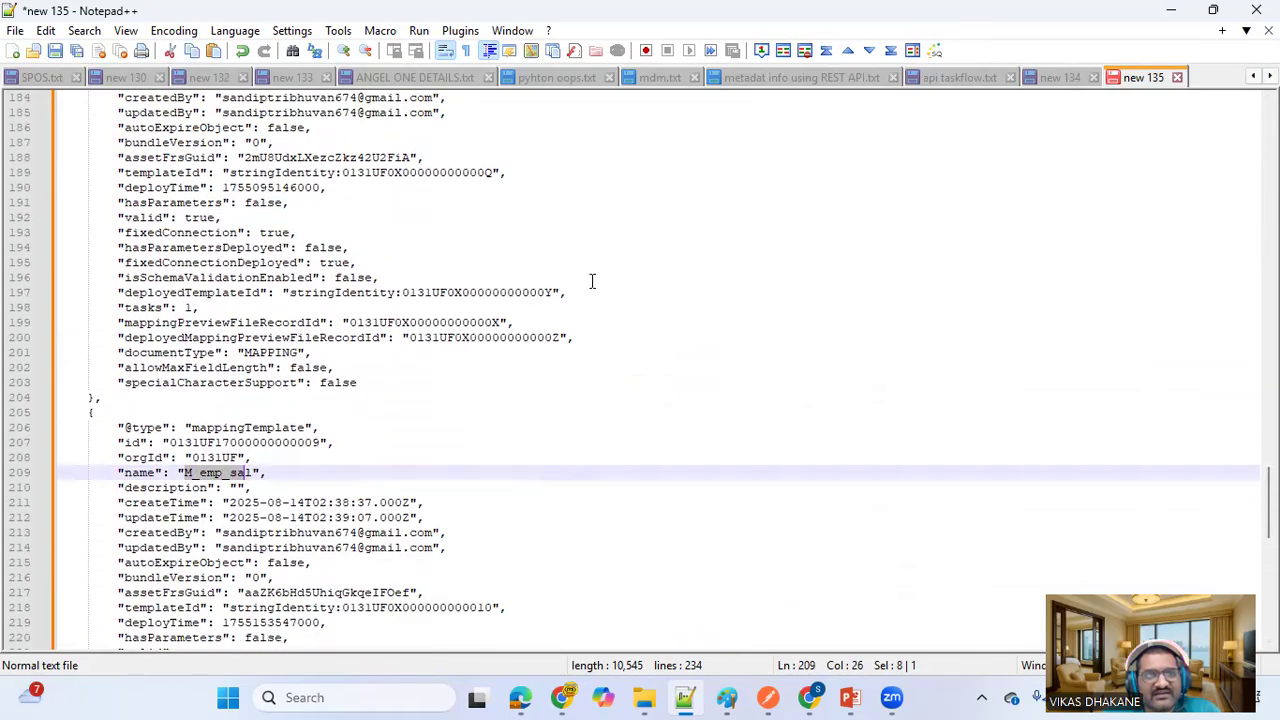
Point out M_emp_info's updateTime and select its whole mapping object.
{"action": "mouse_move", "coordinate": [1269, 490]}
{"action": "left_mouse_down"}
{"action": "mouse_move", "coordinate": [1269, 550]}
{"action": "mouse_move", "coordinate": [1269, 401]}
{"action": "mouse_move", "coordinate": [1269, 468]}
{"action": "left_mouse_up"}
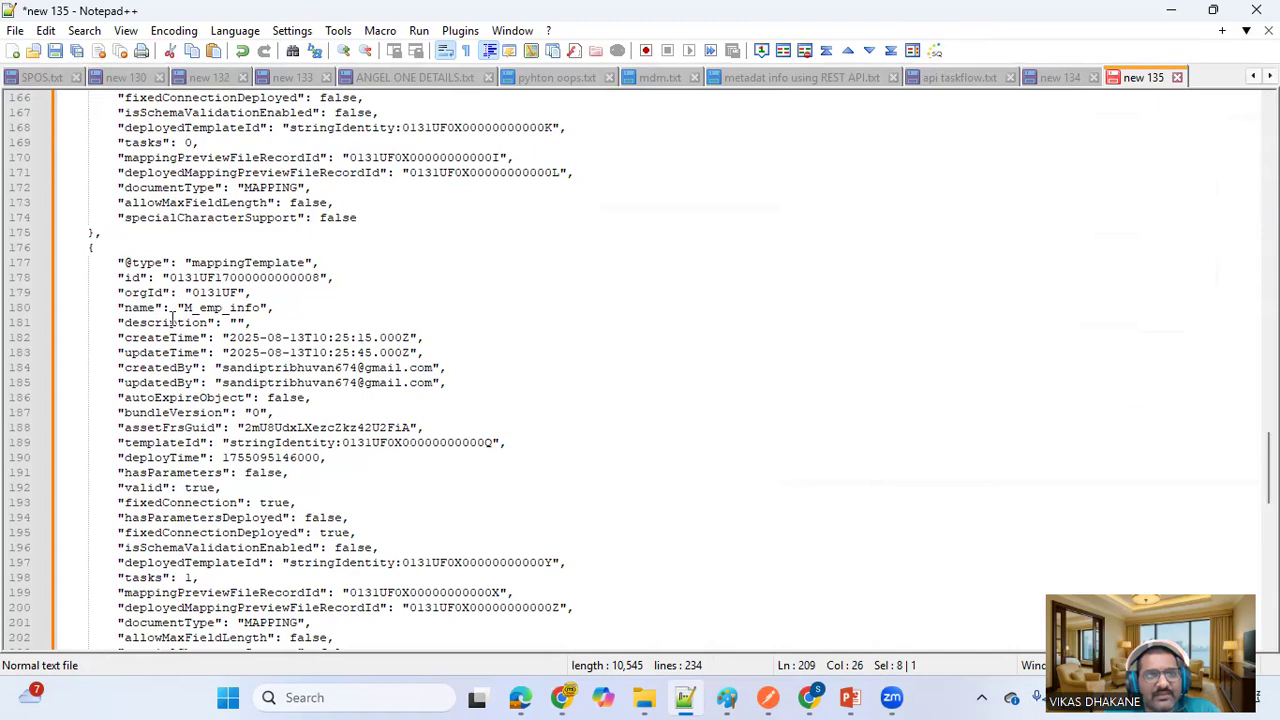
{"action": "left_click_drag", "start_coordinate": [183, 308], "coordinate": [258, 308]}
{"action": "left_click_drag", "start_coordinate": [173, 350], "coordinate": [239, 352]}
{"action": "left_click", "coordinate": [297, 351]}
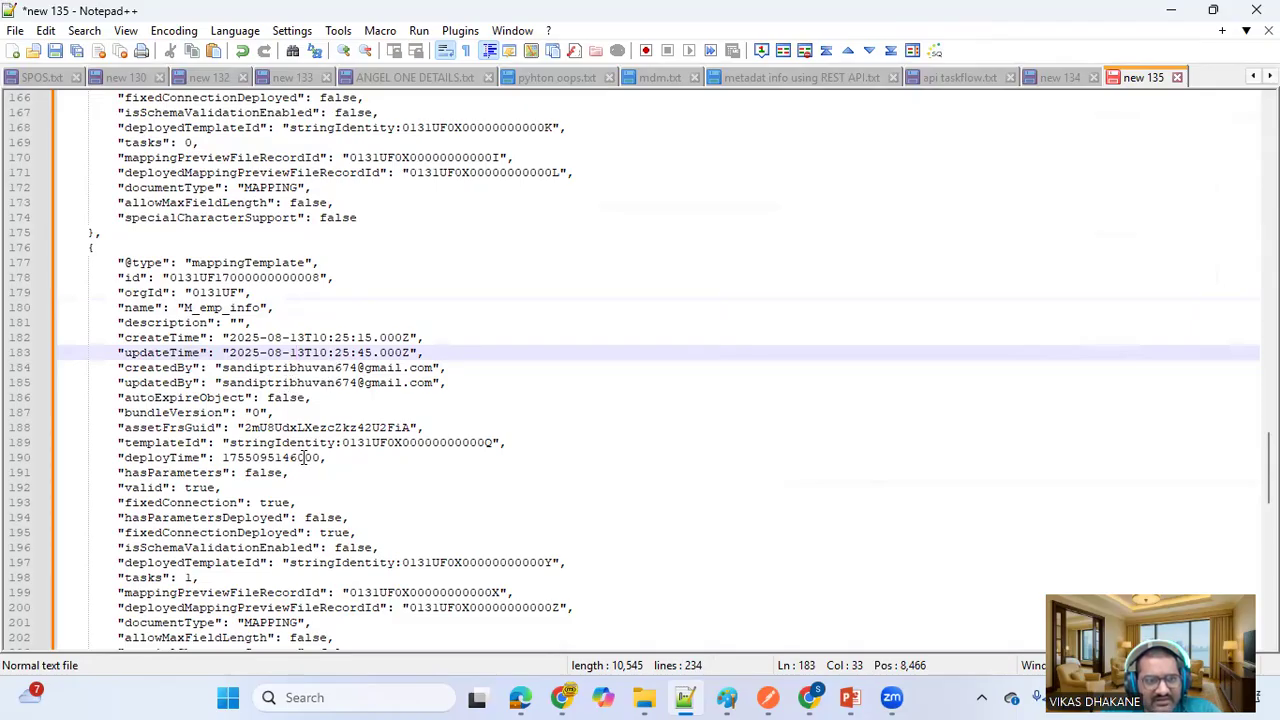
{"action": "left_click_drag", "start_coordinate": [119, 263], "coordinate": [378, 594]}
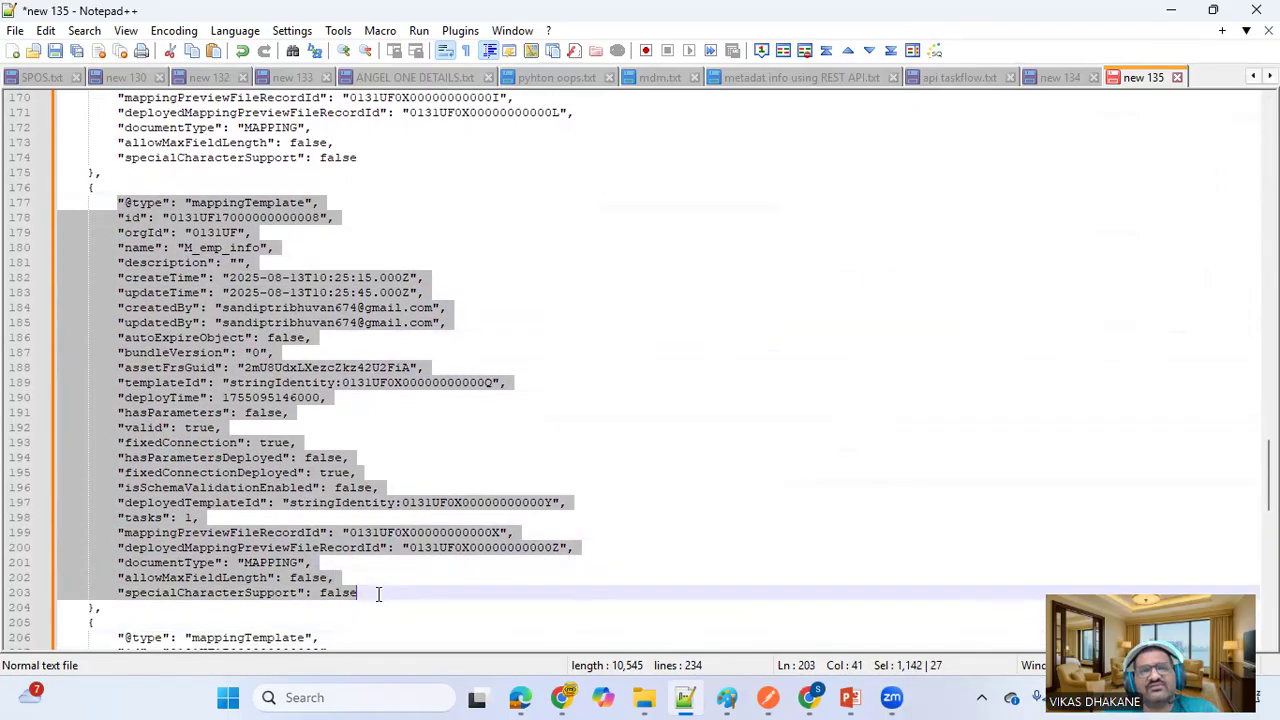
{"action": "left_click", "coordinate": [520, 697]}
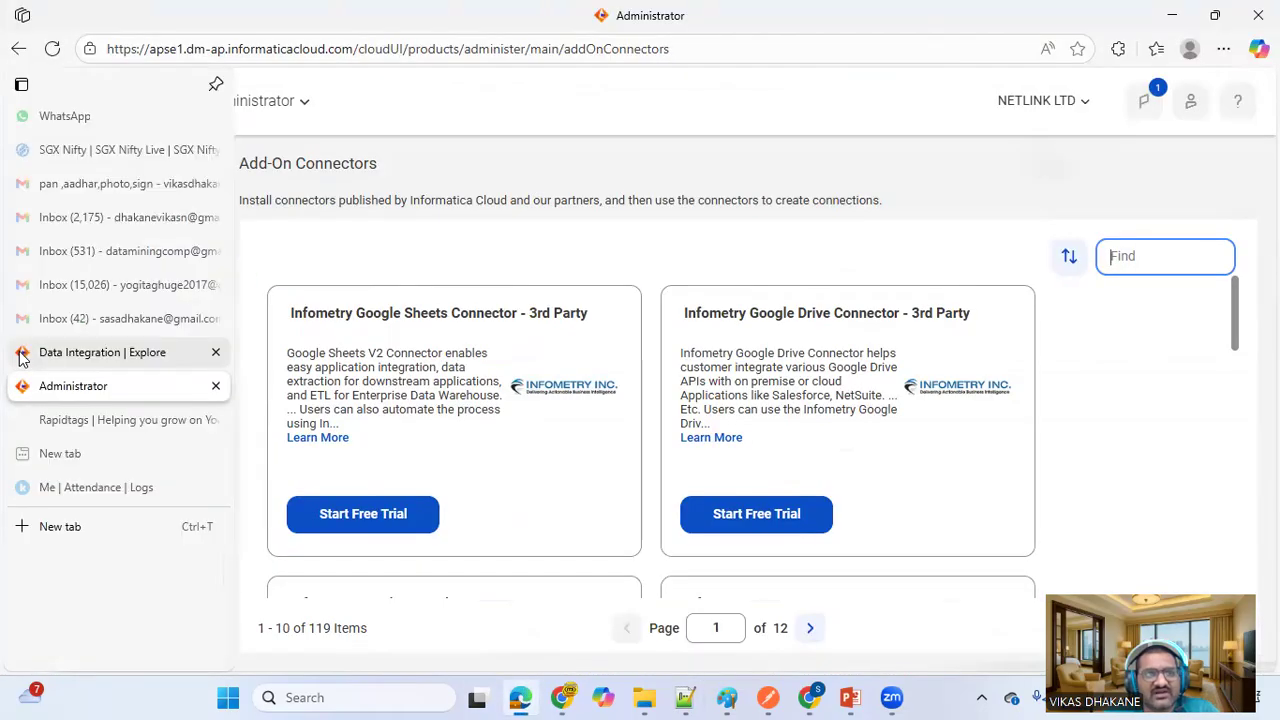
Widen the Explore page's Name column to read full asset names, then return to Postman and Notepad++.
{"action": "left_click", "coordinate": [22, 355]}
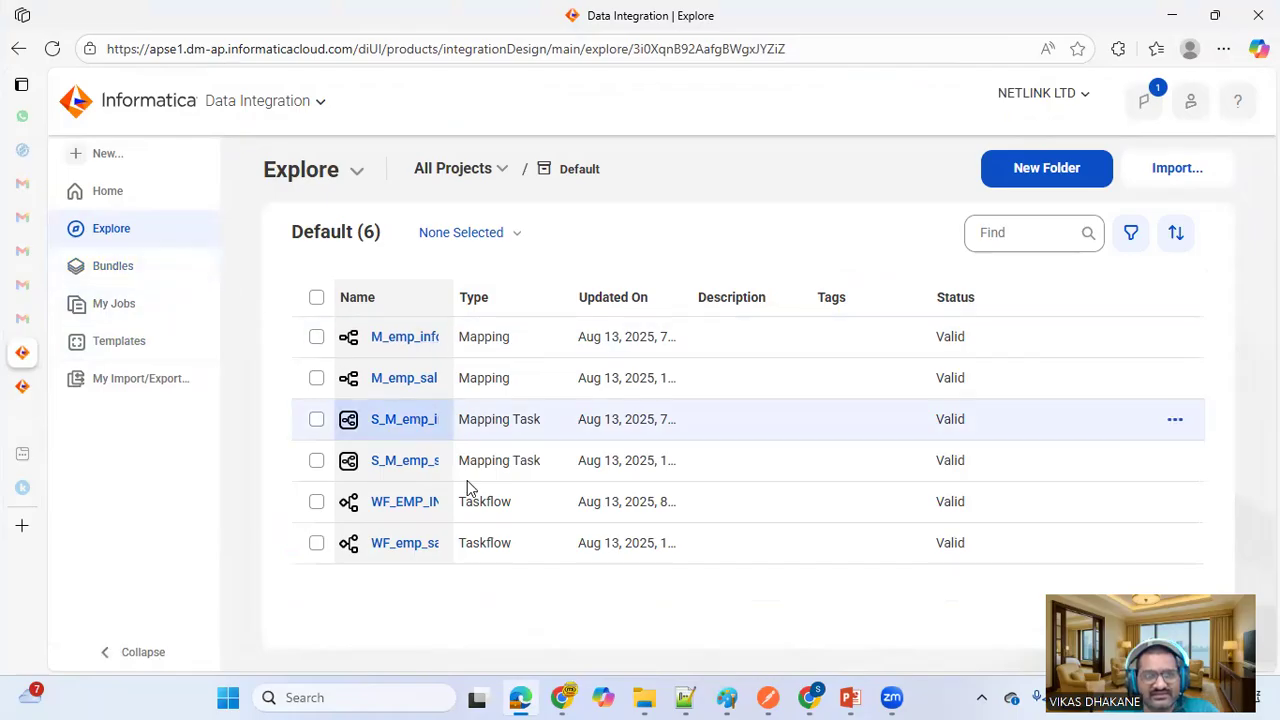
{"action": "left_click_drag", "start_coordinate": [454, 286], "coordinate": [555, 288]}
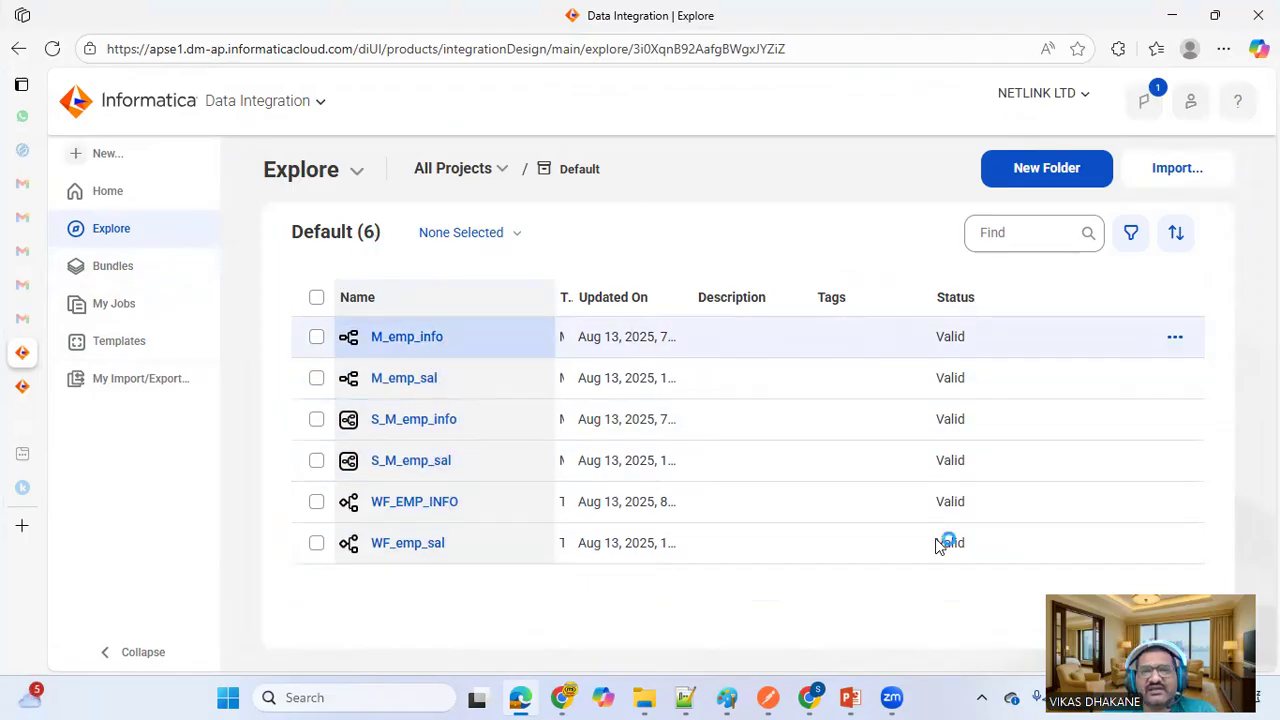
{"action": "left_click", "coordinate": [768, 697]}
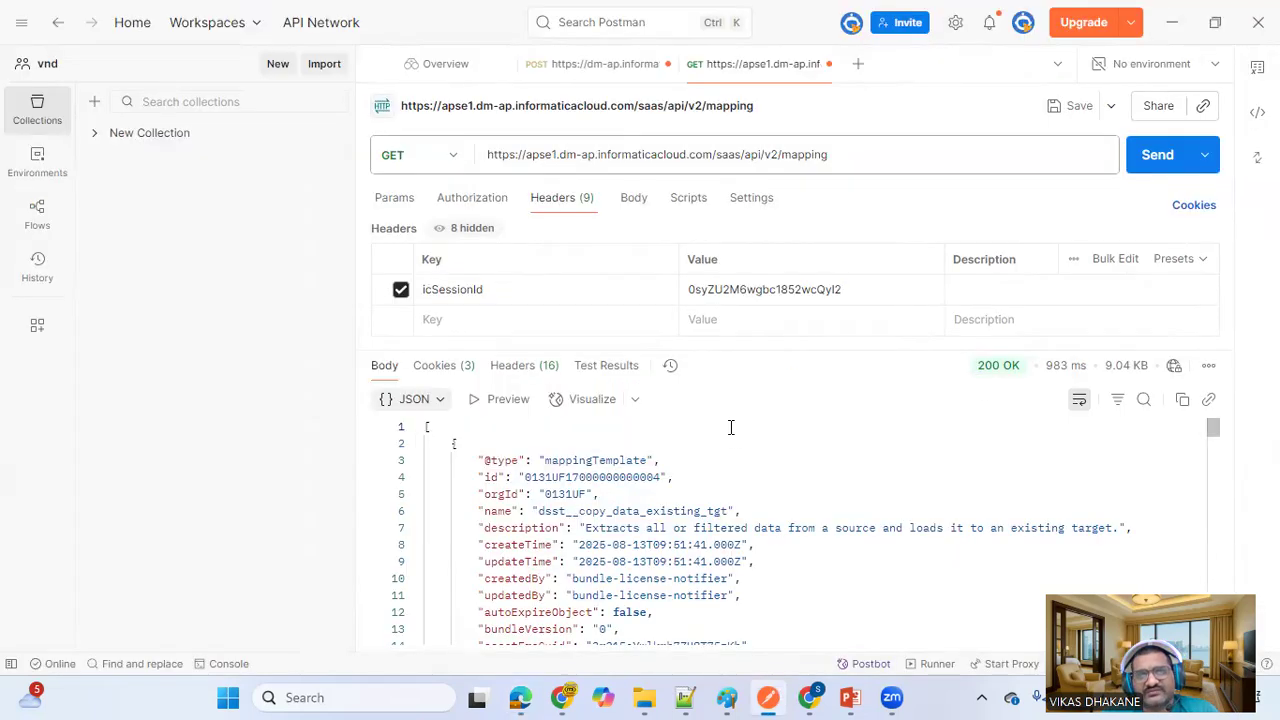
{"action": "left_click", "coordinate": [684, 697]}
Put the line 27 mttask URL into Postman, send the GET, and select the whole JSON response.
{"action": "left_click", "coordinate": [825, 79]}
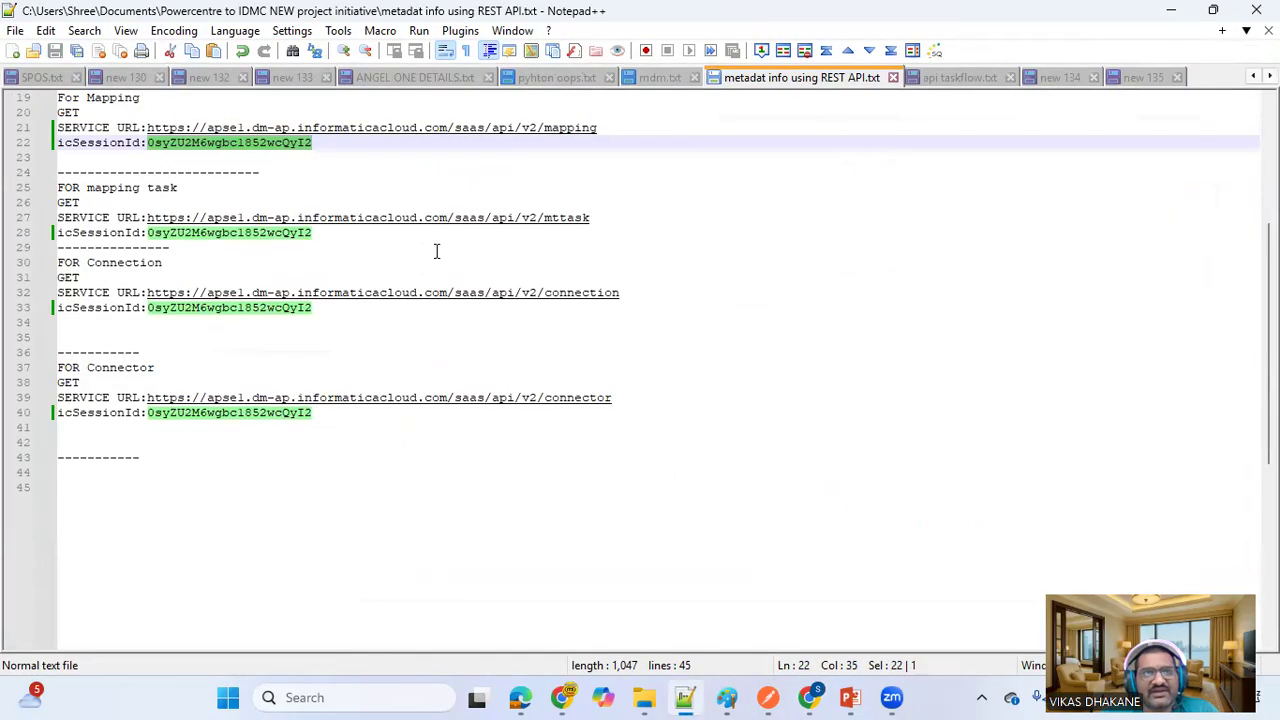
{"action": "left_click_drag", "start_coordinate": [611, 219], "coordinate": [147, 218]}
{"action": "key", "text": "ctrl+c"}
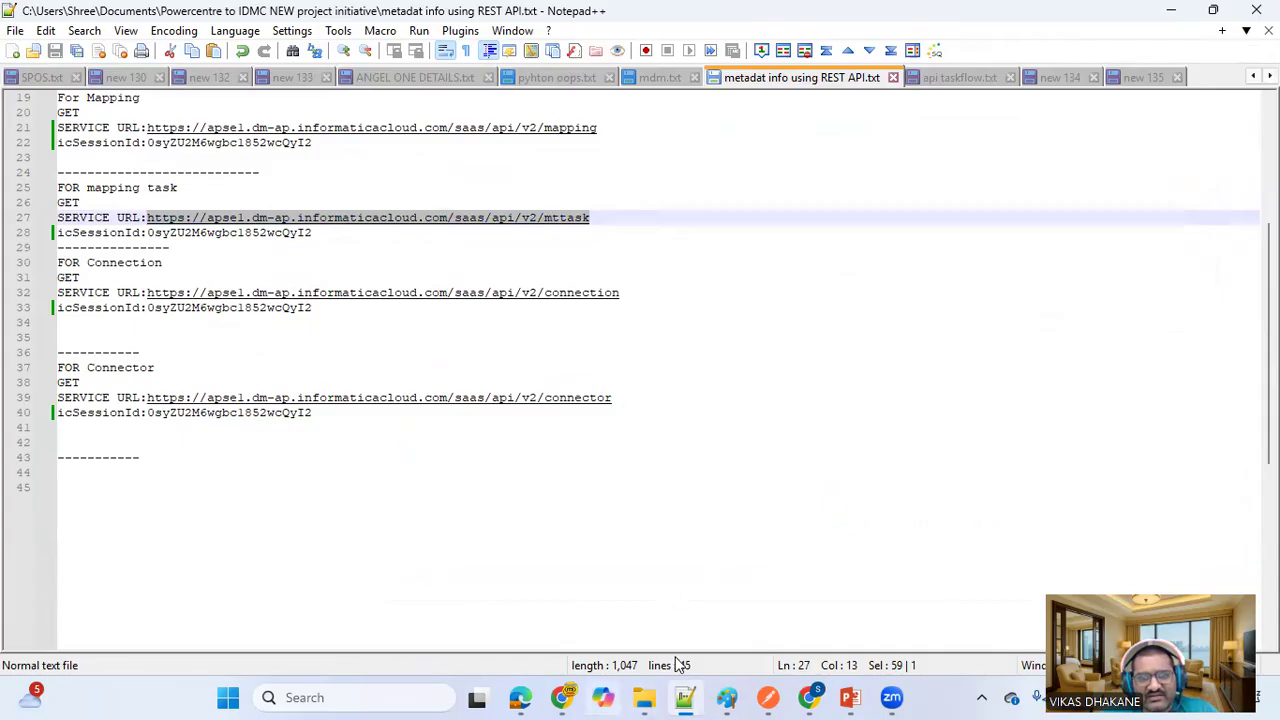
{"action": "left_click", "coordinate": [768, 697]}
{"action": "triple_click", "coordinate": [823, 154]}
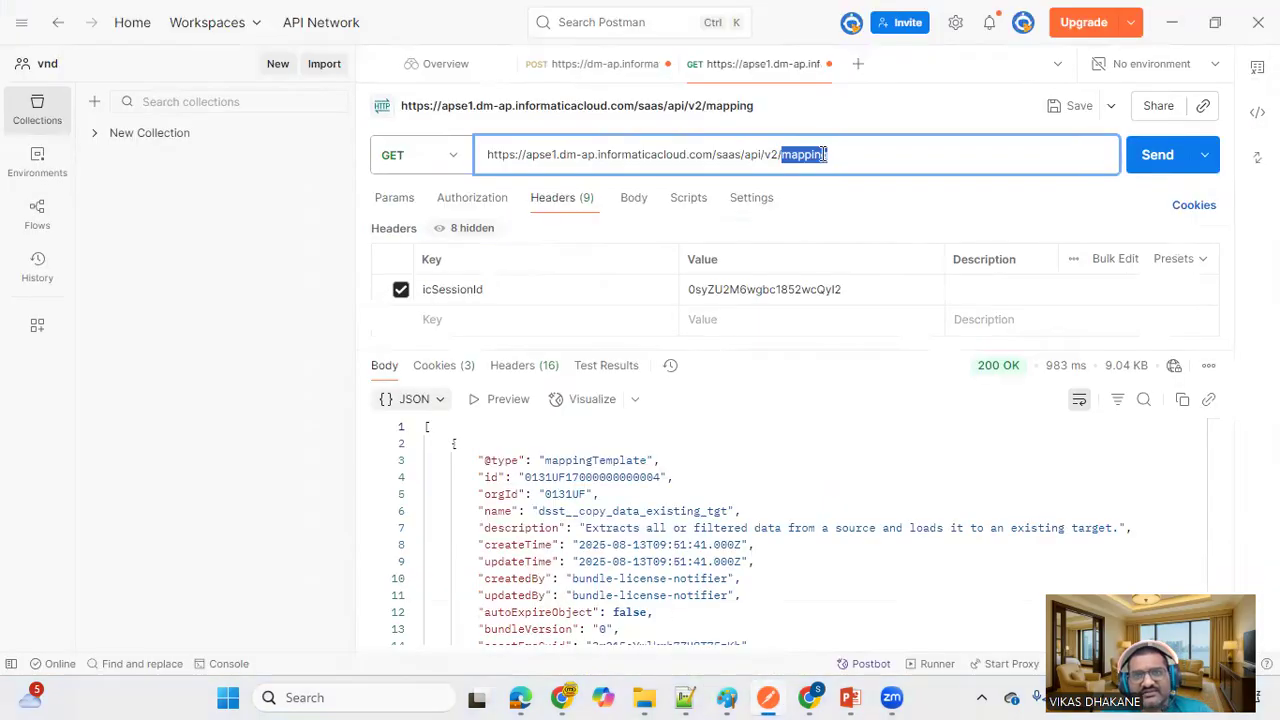
{"action": "key", "text": "ctrl+v"}
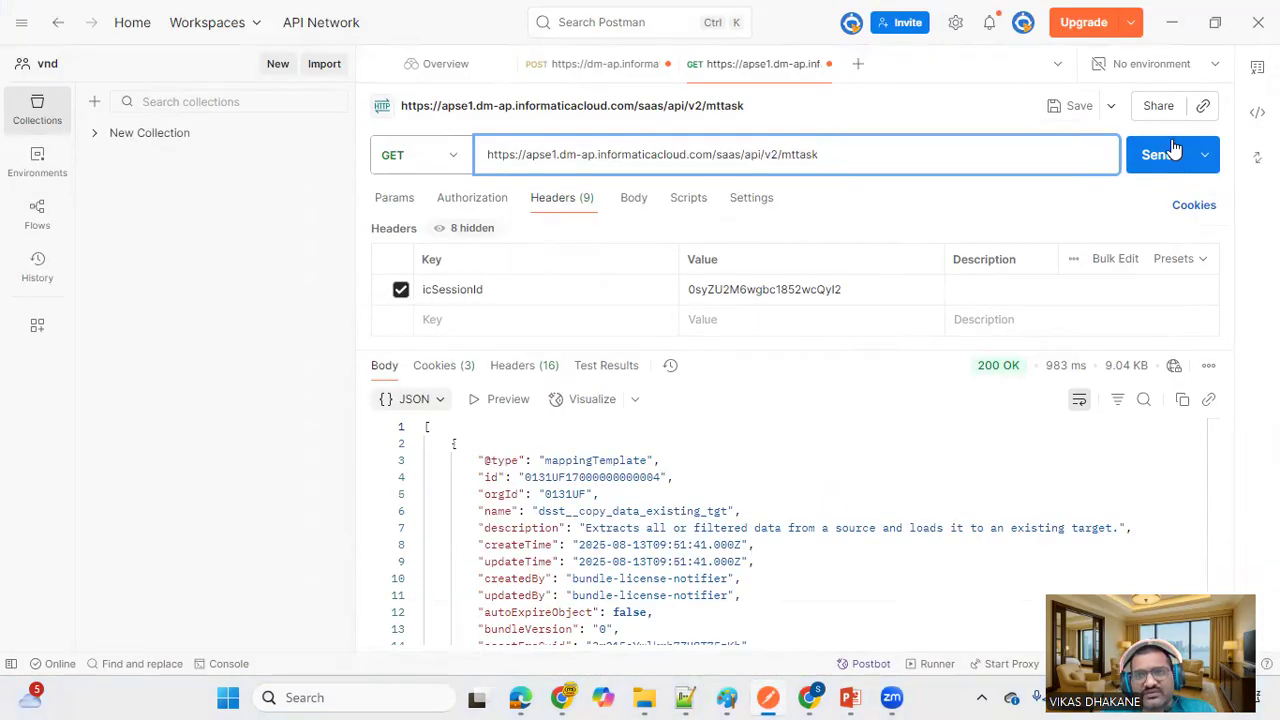
{"action": "left_click", "coordinate": [1157, 160]}
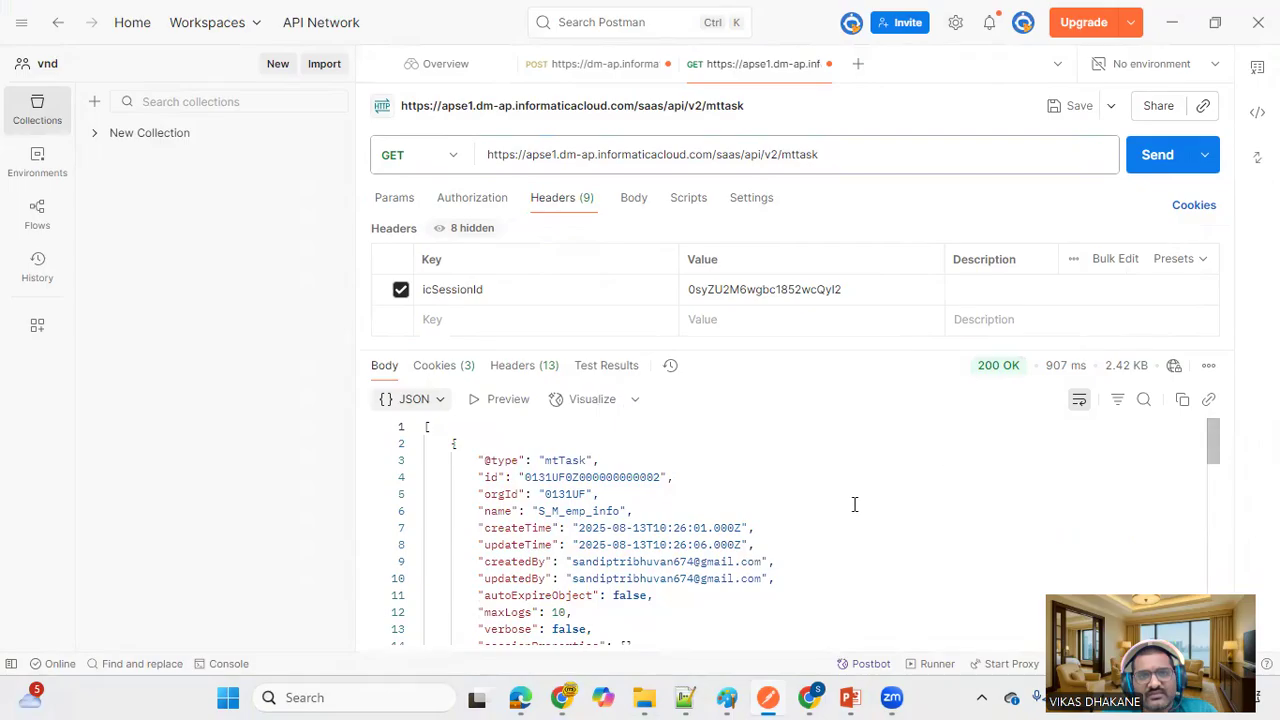
{"action": "left_click", "coordinate": [851, 504]}
{"action": "key", "text": "ctrl+a"}
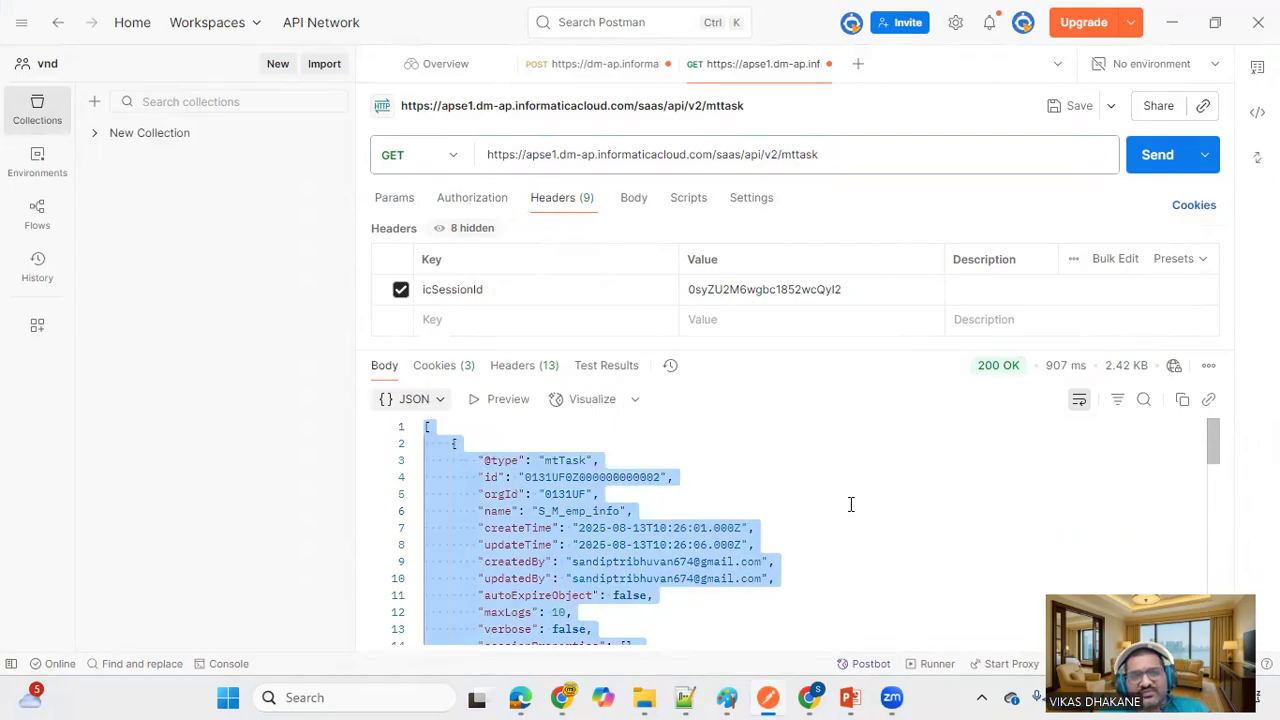
{"action": "left_click", "coordinate": [685, 697]}
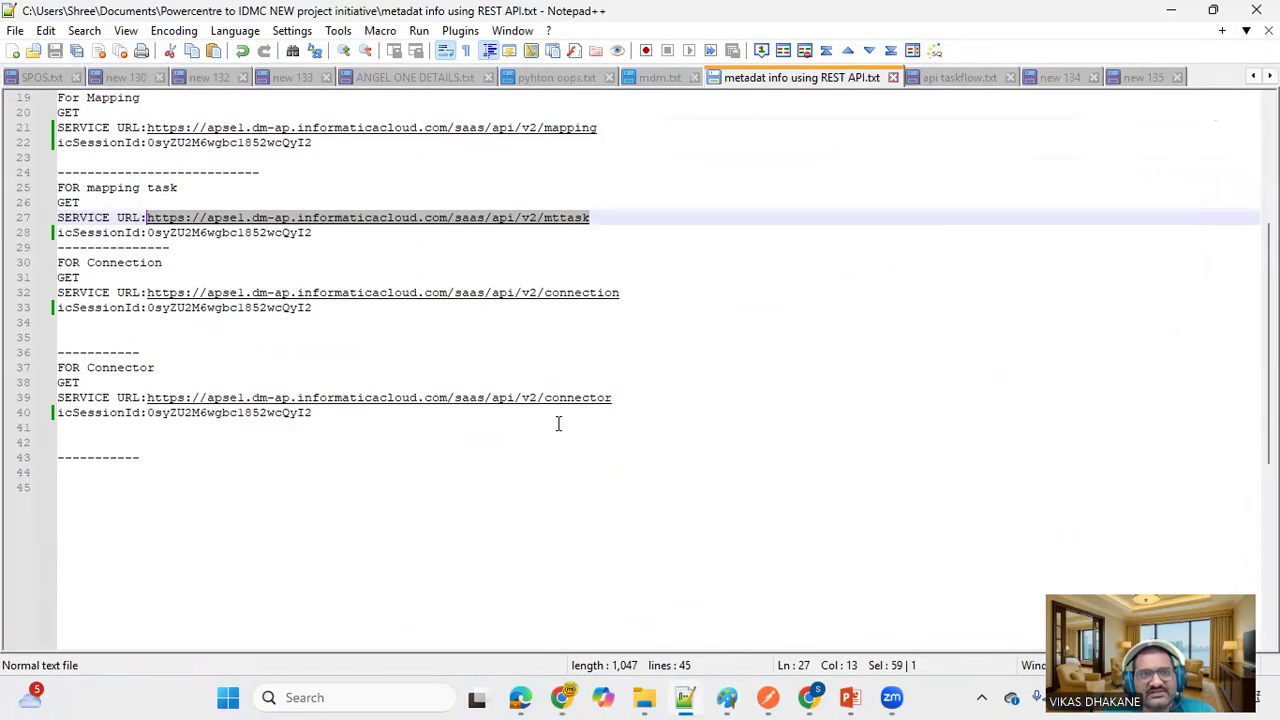
Paste the mttask JSON over new 135 and mark the task names S_M_emp_info and S_M_emp_sal.
{"action": "left_click", "coordinate": [1143, 78]}
{"action": "left_click", "coordinate": [906, 340]}
{"action": "key", "text": "ctrl+a"}
{"action": "key", "text": "ctrl+v"}
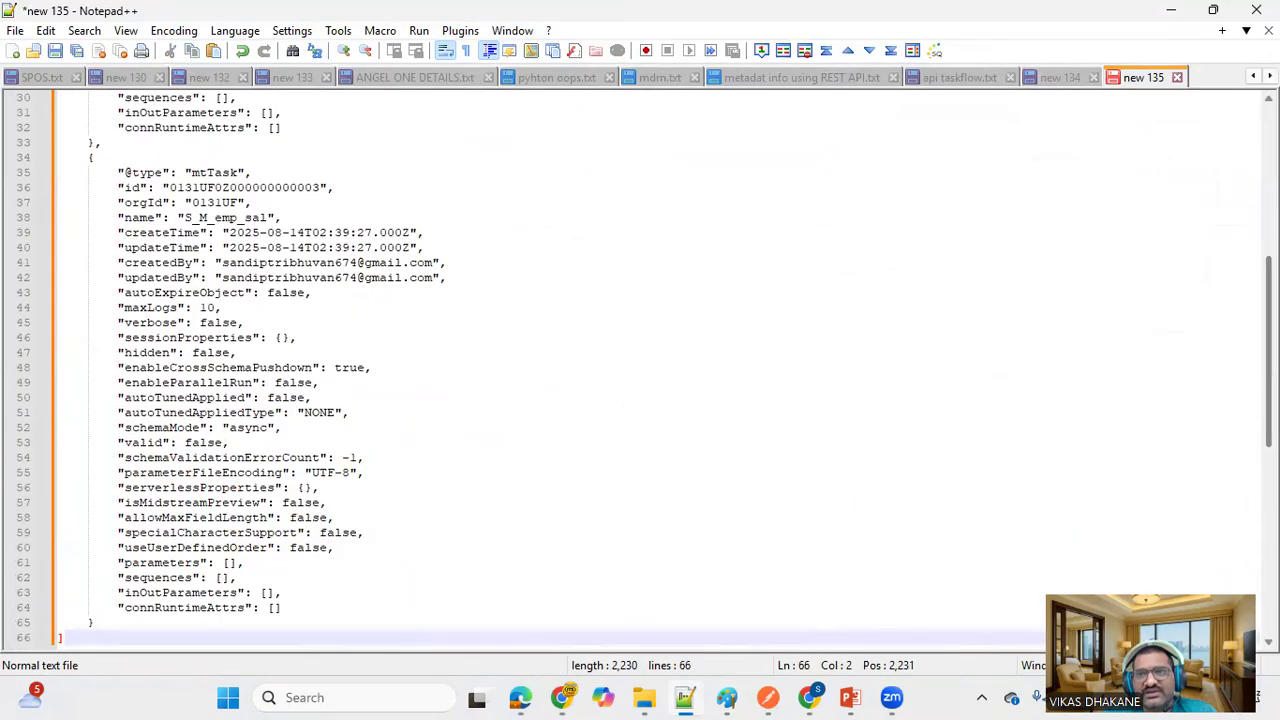
{"action": "scroll", "coordinate": [590, 375], "scroll_direction": "up", "scroll_amount": 10}
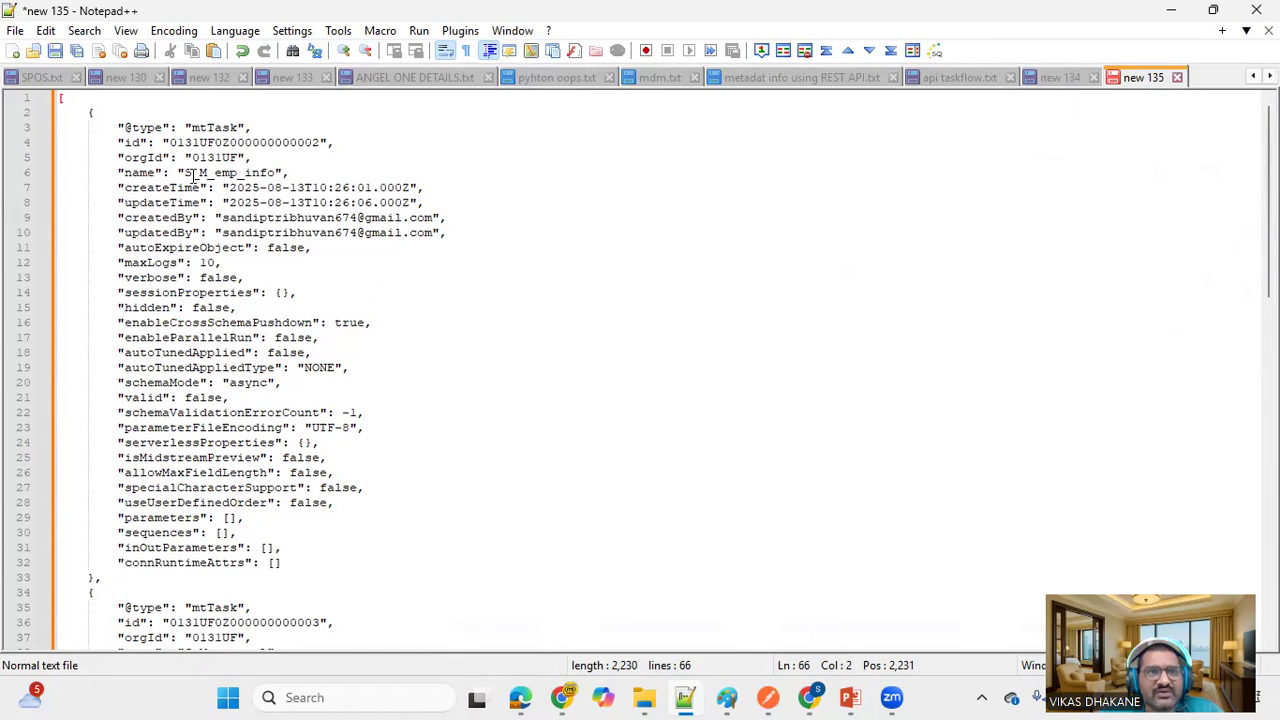
{"action": "left_click_drag", "start_coordinate": [186, 172], "coordinate": [272, 168]}
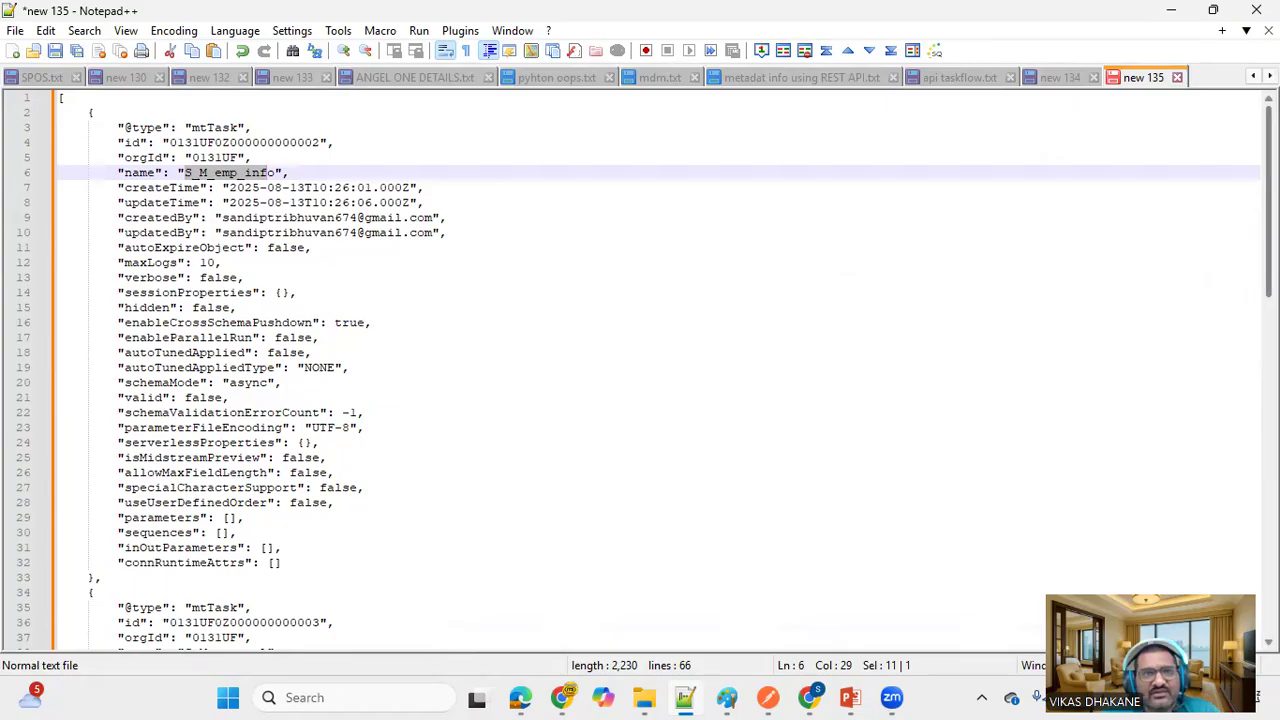
{"action": "scroll", "coordinate": [822, 266], "scroll_direction": "down", "scroll_amount": 8}
{"action": "left_click_drag", "start_coordinate": [182, 279], "coordinate": [262, 282]}
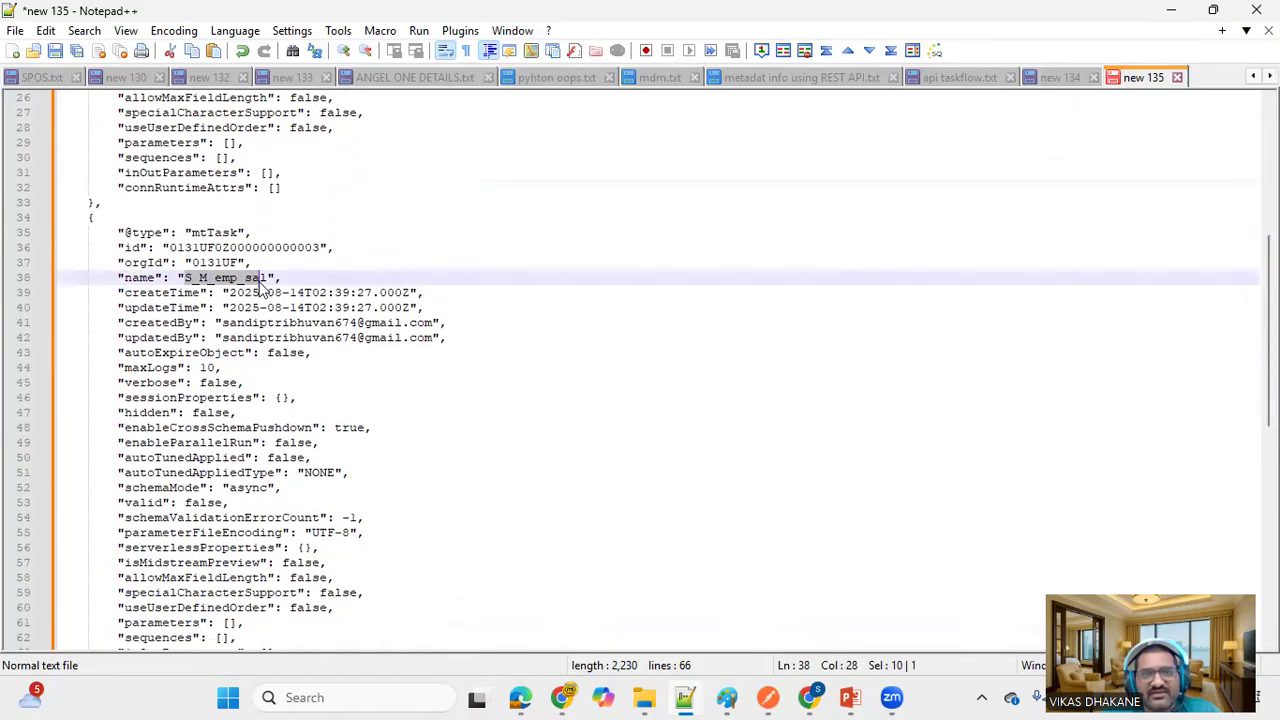
Compare against the Explore asset list and select the first mapping task's properties block.
{"action": "left_click", "coordinate": [535, 697]}
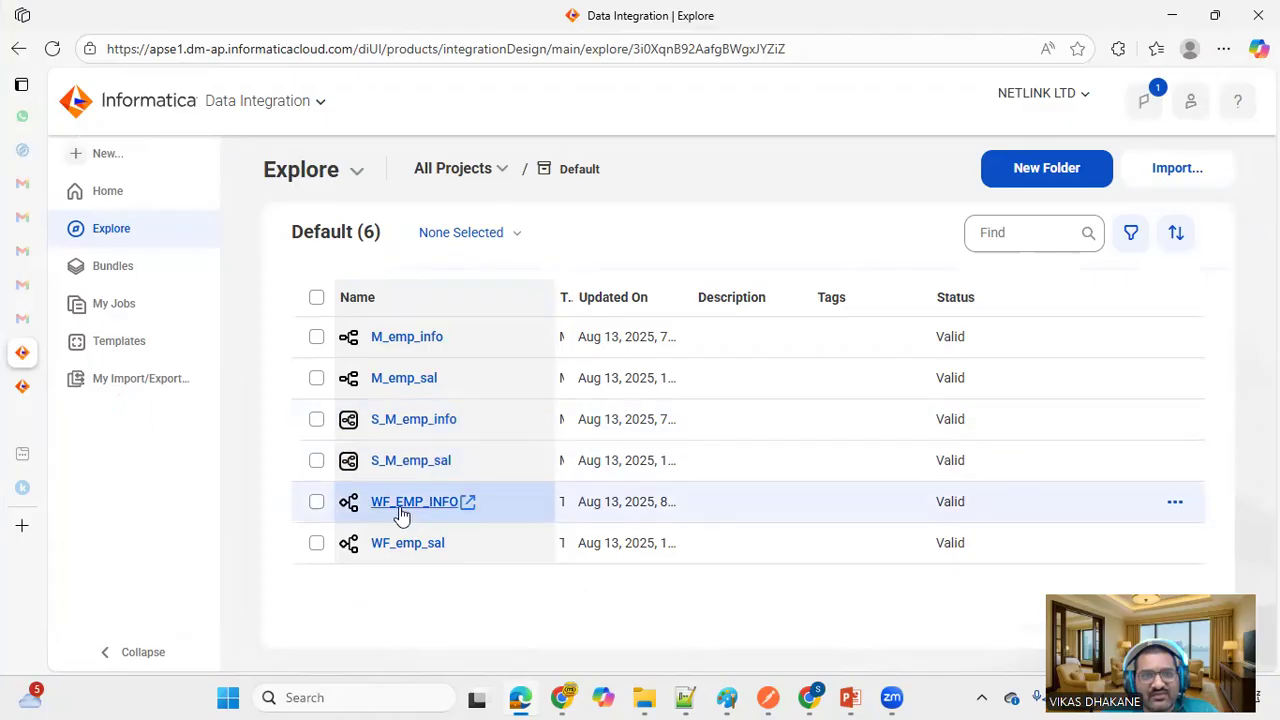
{"action": "left_click", "coordinate": [690, 697]}
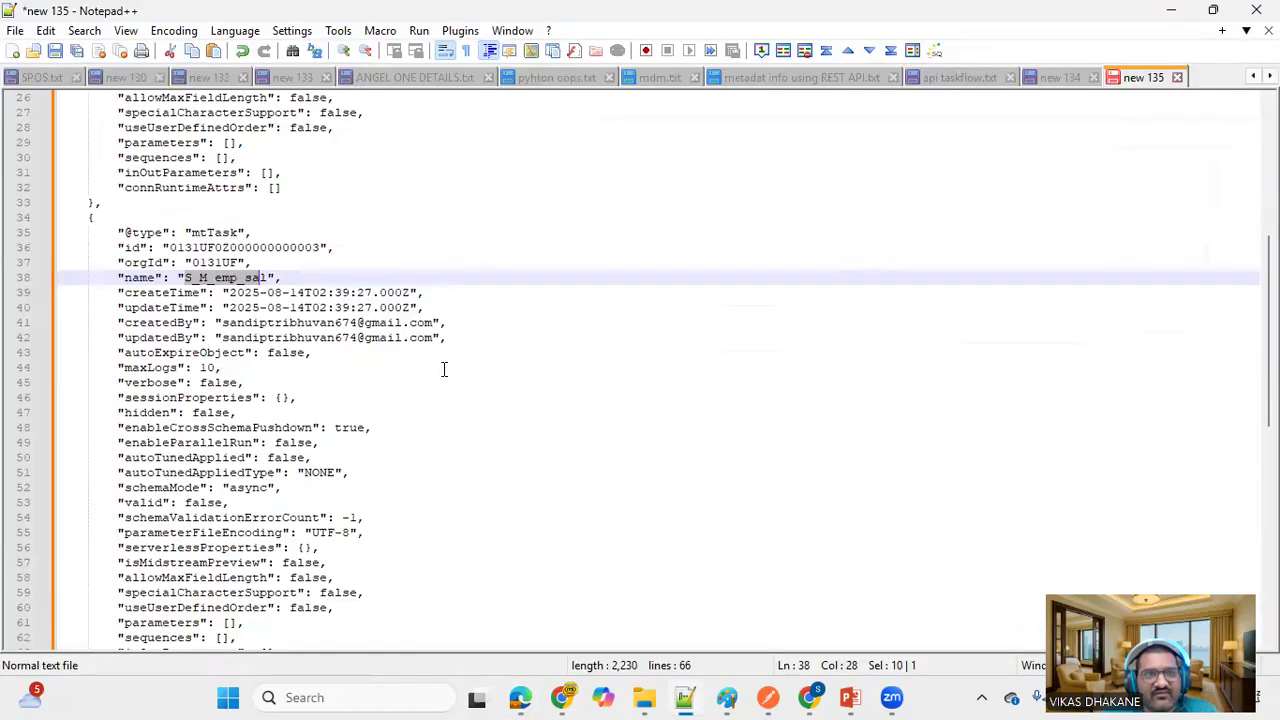
{"action": "left_click", "coordinate": [283, 308]}
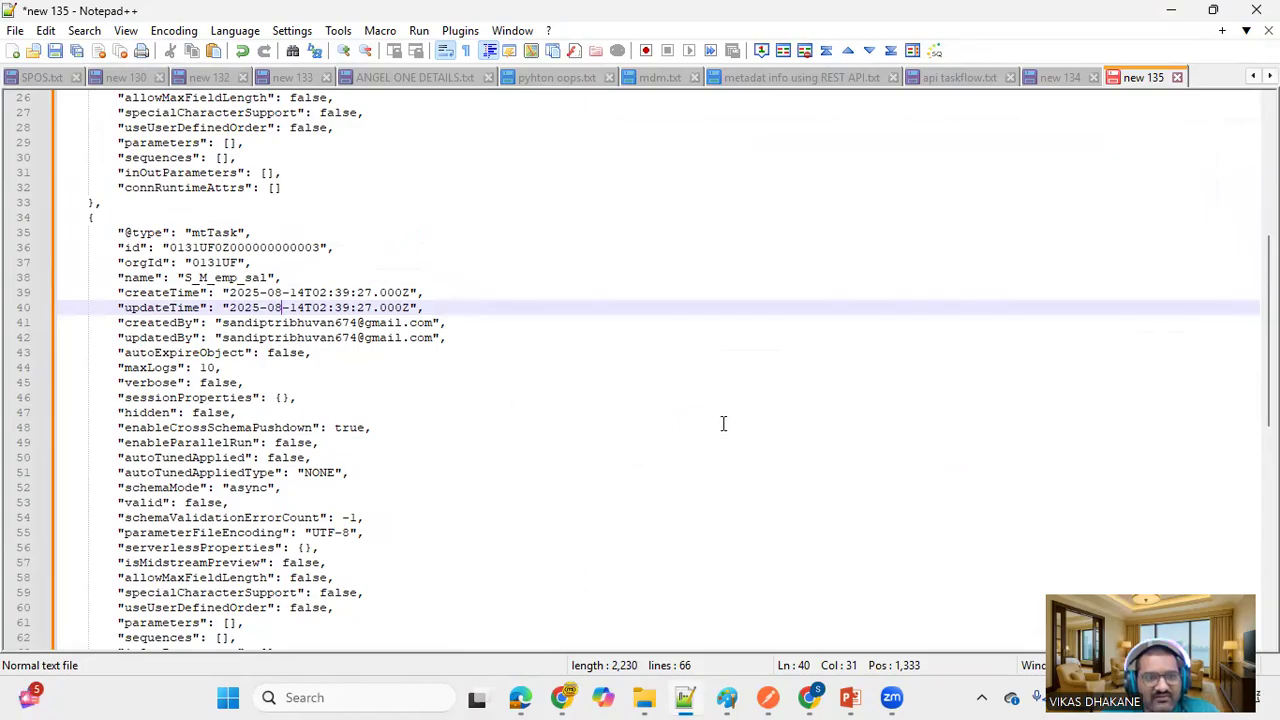
{"action": "left_click_drag", "start_coordinate": [1269, 356], "coordinate": [1269, 226]}
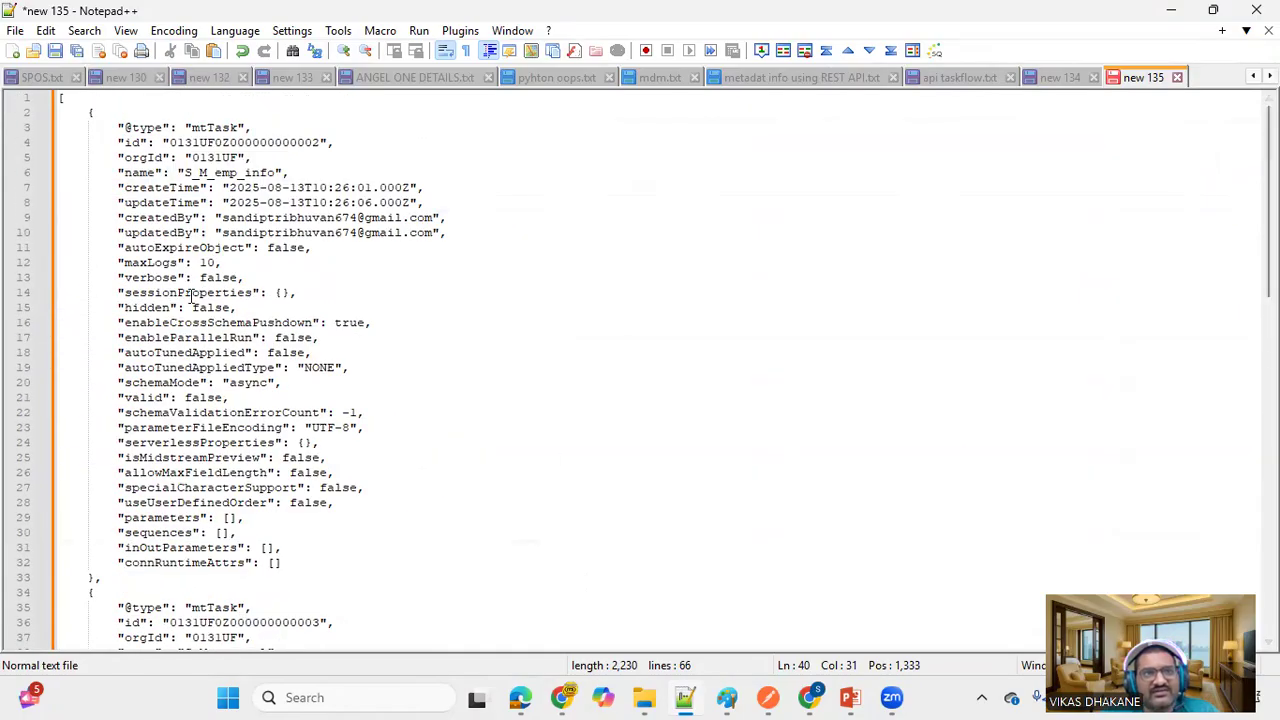
{"action": "left_click_drag", "start_coordinate": [118, 127], "coordinate": [325, 560]}
{"action": "left_click", "coordinate": [544, 607]}
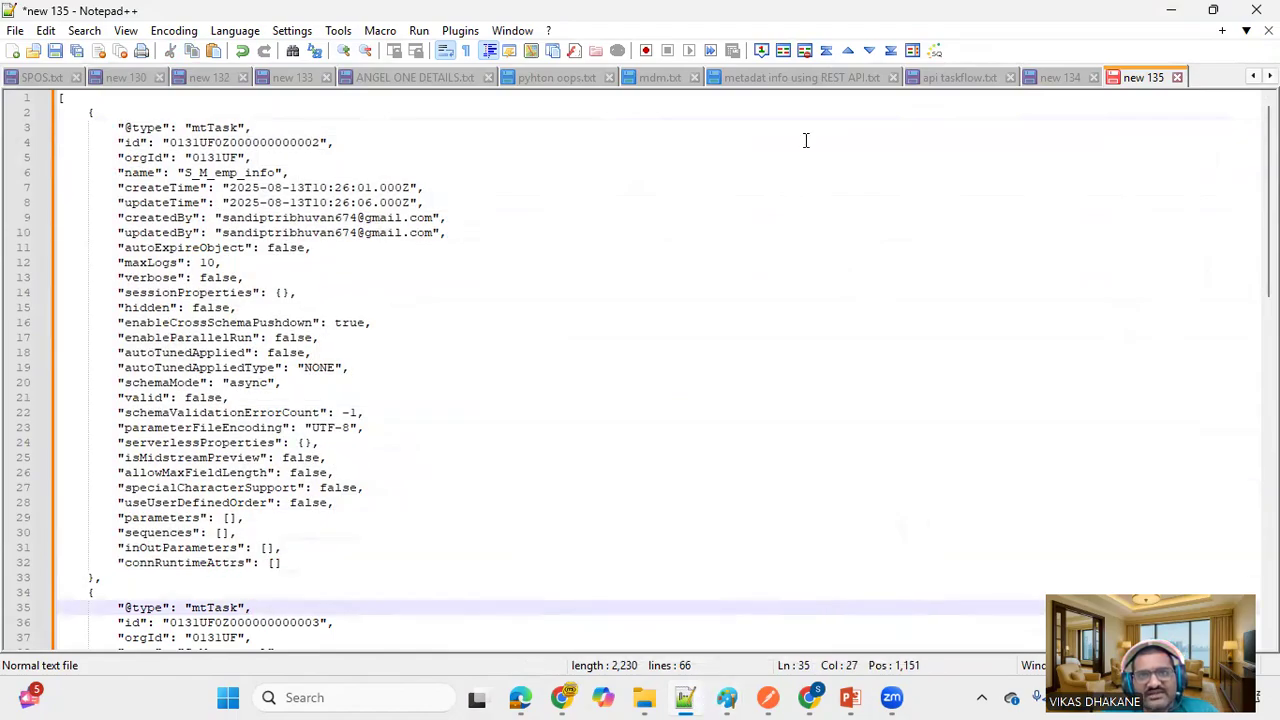
{"action": "key", "text": "ctrl+Tab"}
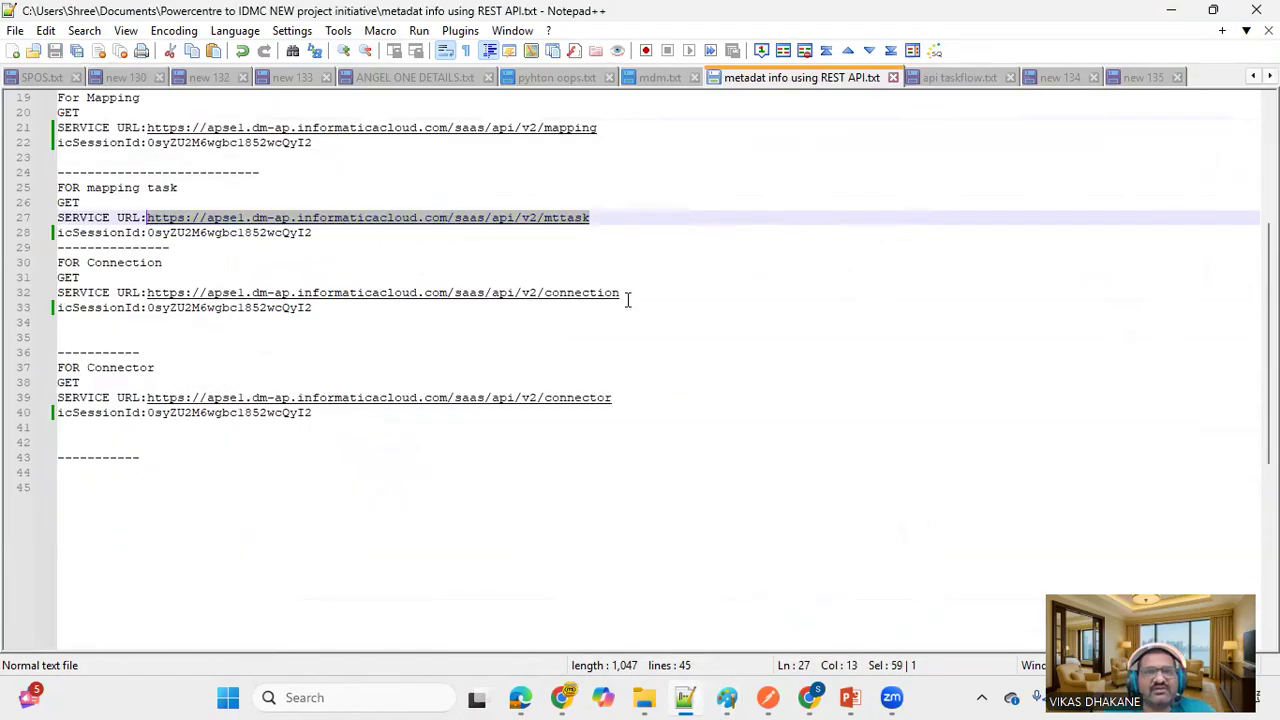
{"action": "left_click", "coordinate": [628, 300]}
Put the line 32 connection URL into Postman, send the GET, and copy the JSON response.
{"action": "left_click_drag", "start_coordinate": [628, 292], "coordinate": [147, 292]}
{"action": "key", "text": "ctrl+c"}
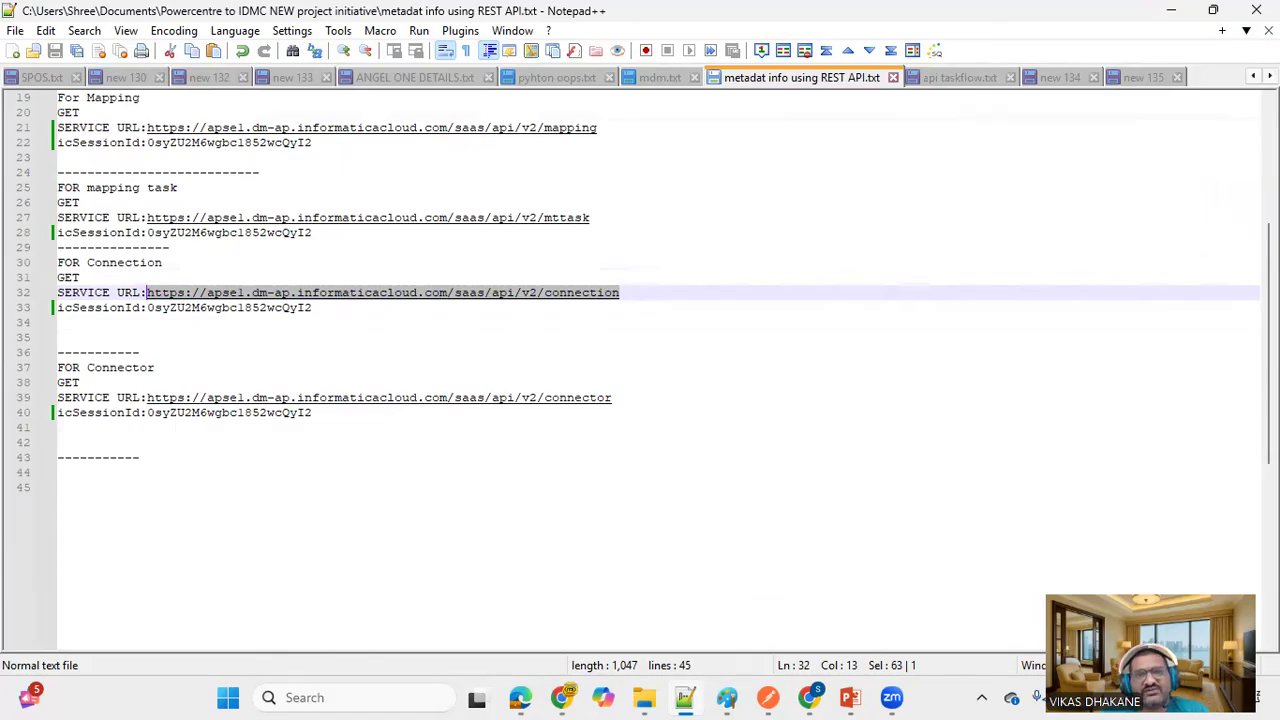
{"action": "left_click", "coordinate": [767, 697]}
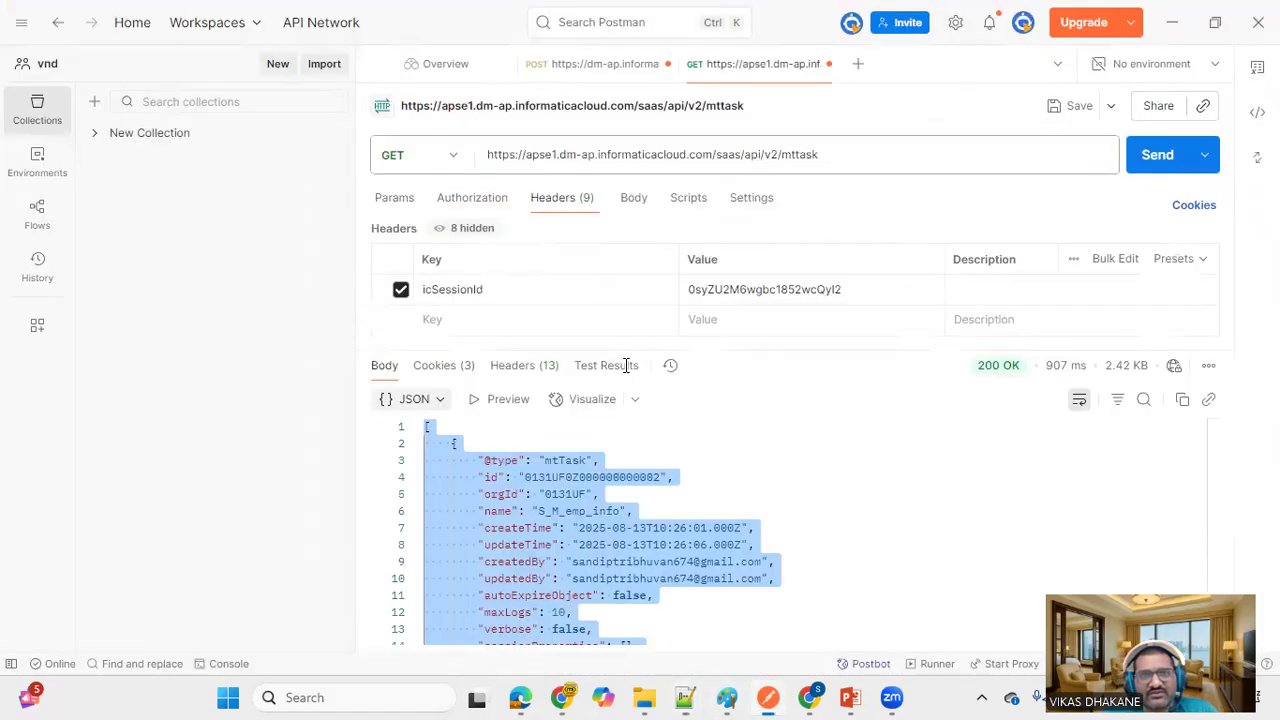
{"action": "left_click", "coordinate": [831, 149]}
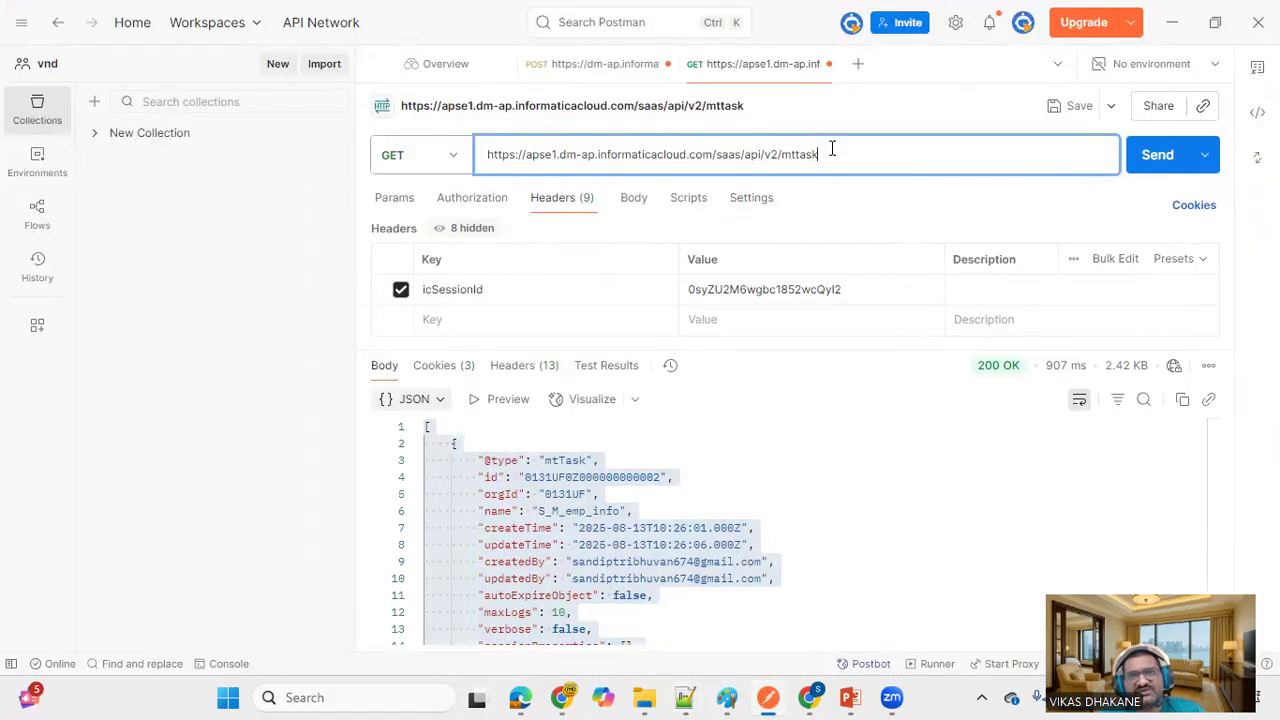
{"action": "key", "text": "ctrl+a"}
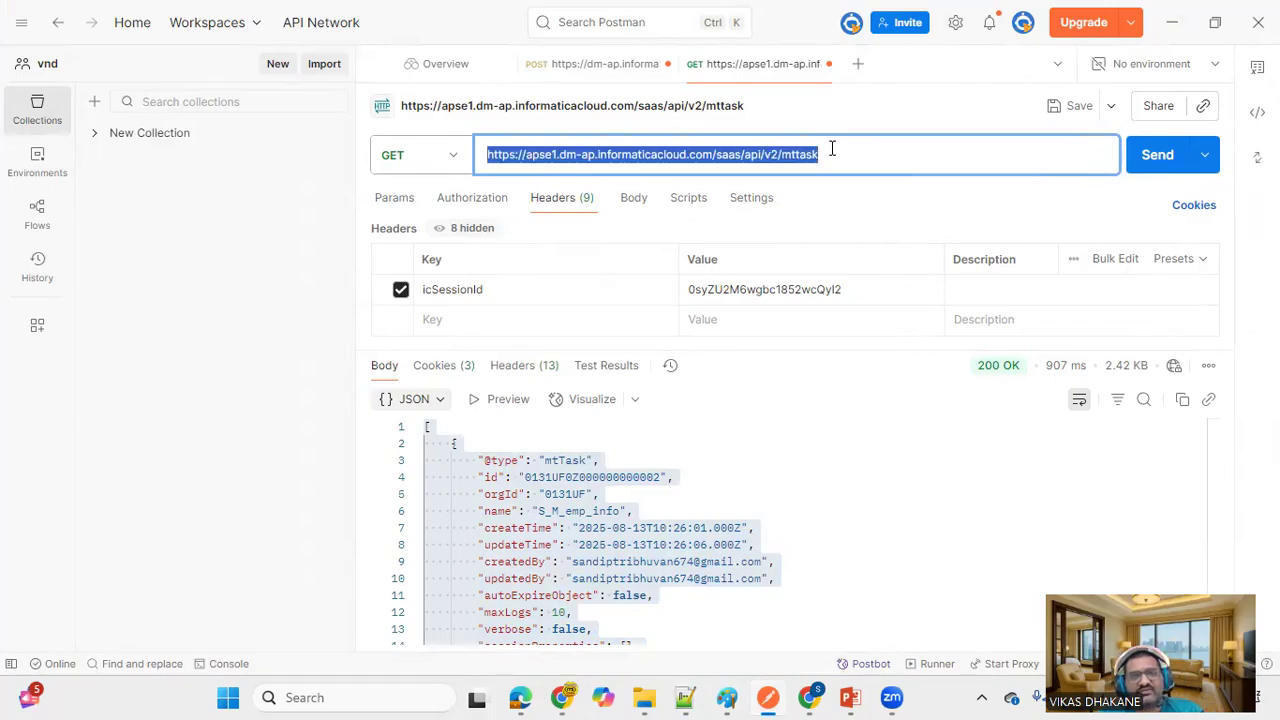
{"action": "key", "text": "ctrl+v"}
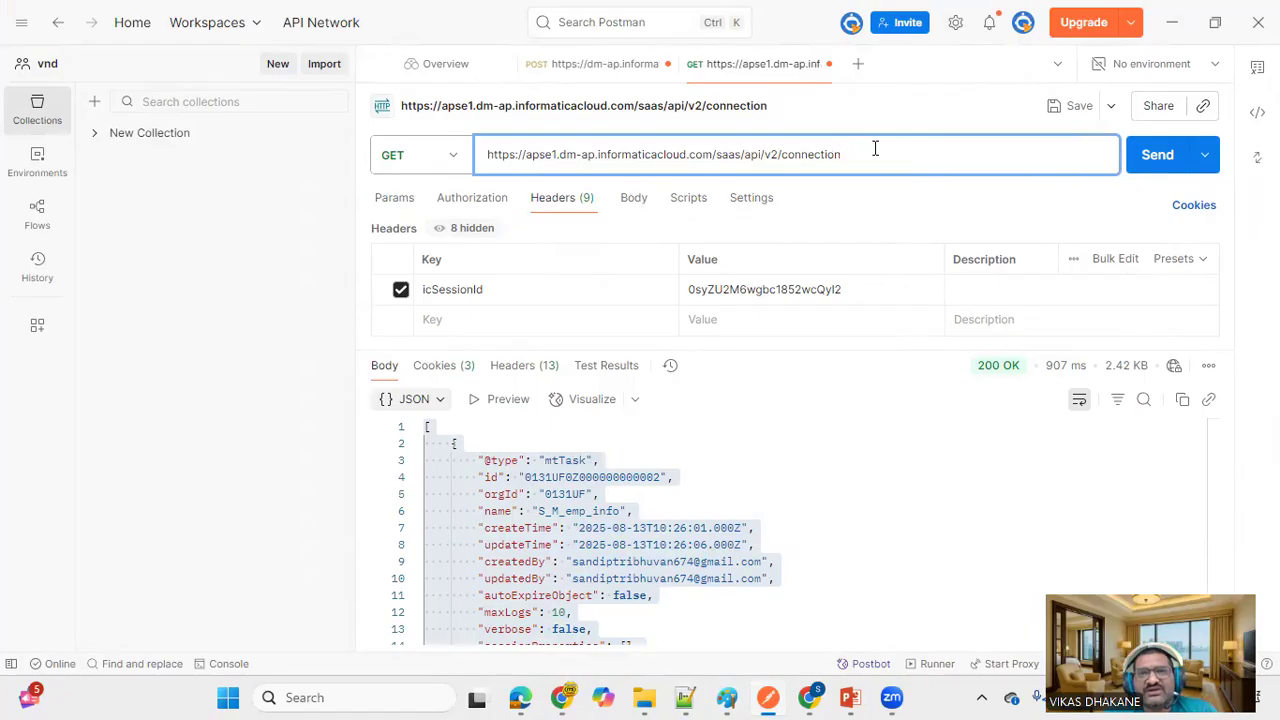
{"action": "left_click", "coordinate": [1160, 158]}
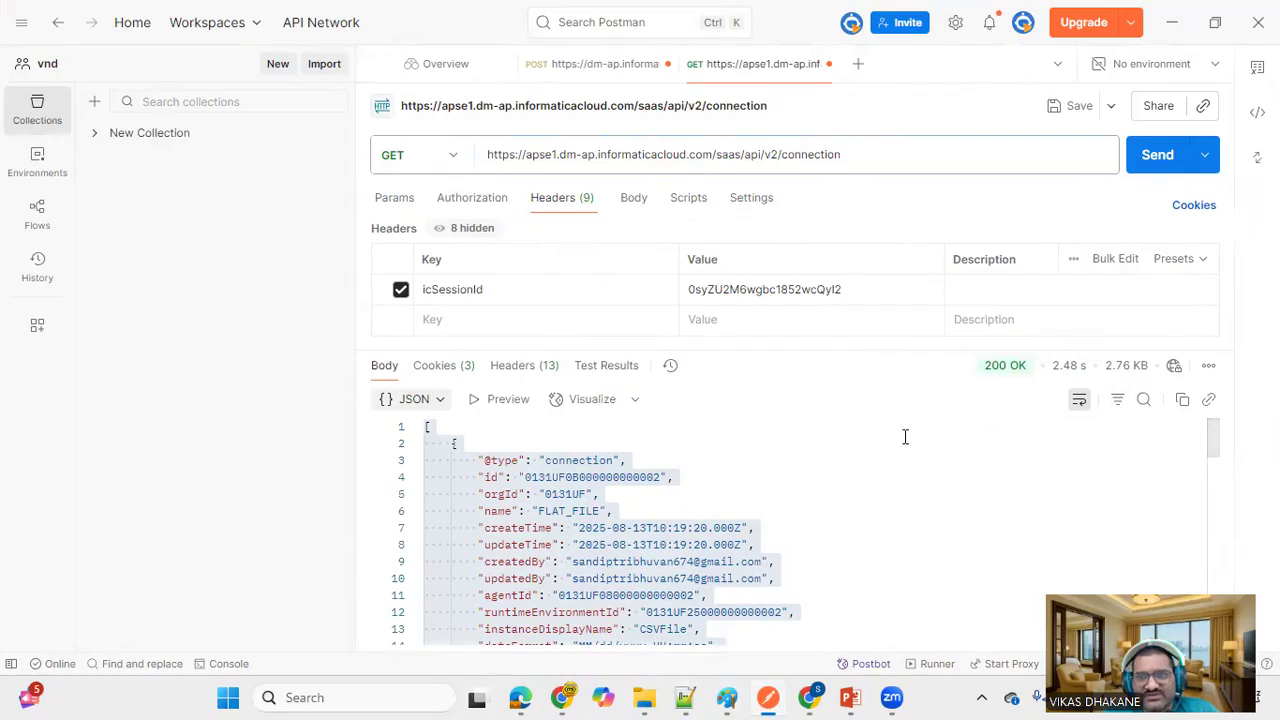
{"action": "left_click", "coordinate": [1180, 399]}
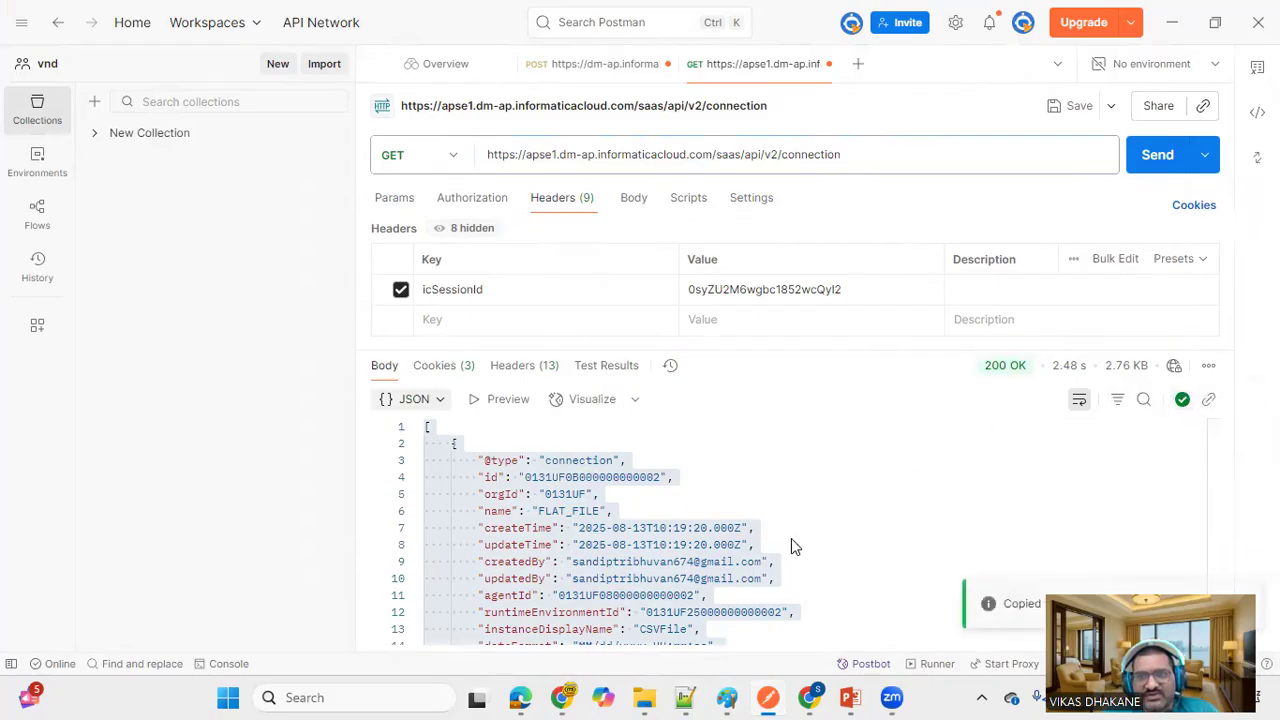
{"action": "left_click", "coordinate": [685, 697]}
{"action": "left_click", "coordinate": [1136, 78]}
{"action": "left_click", "coordinate": [948, 278]}
Paste the connection JSON over new 135's contents and mark the FLAT_FILE connection details.
{"action": "key", "text": "ctrl+a"}
{"action": "key", "text": "ctrl+v"}
{"action": "left_click_drag", "start_coordinate": [412, 278], "coordinate": [1130, 330]}
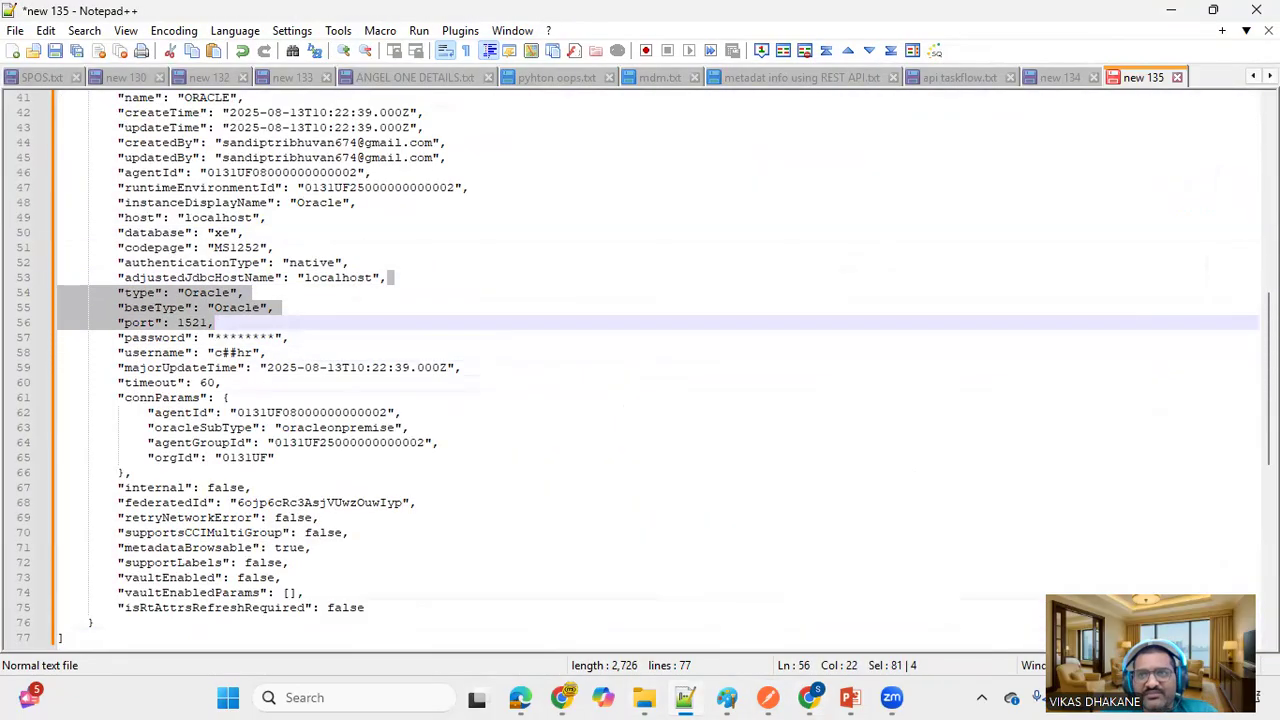
{"action": "left_click_drag", "start_coordinate": [1269, 345], "coordinate": [1269, 150]}
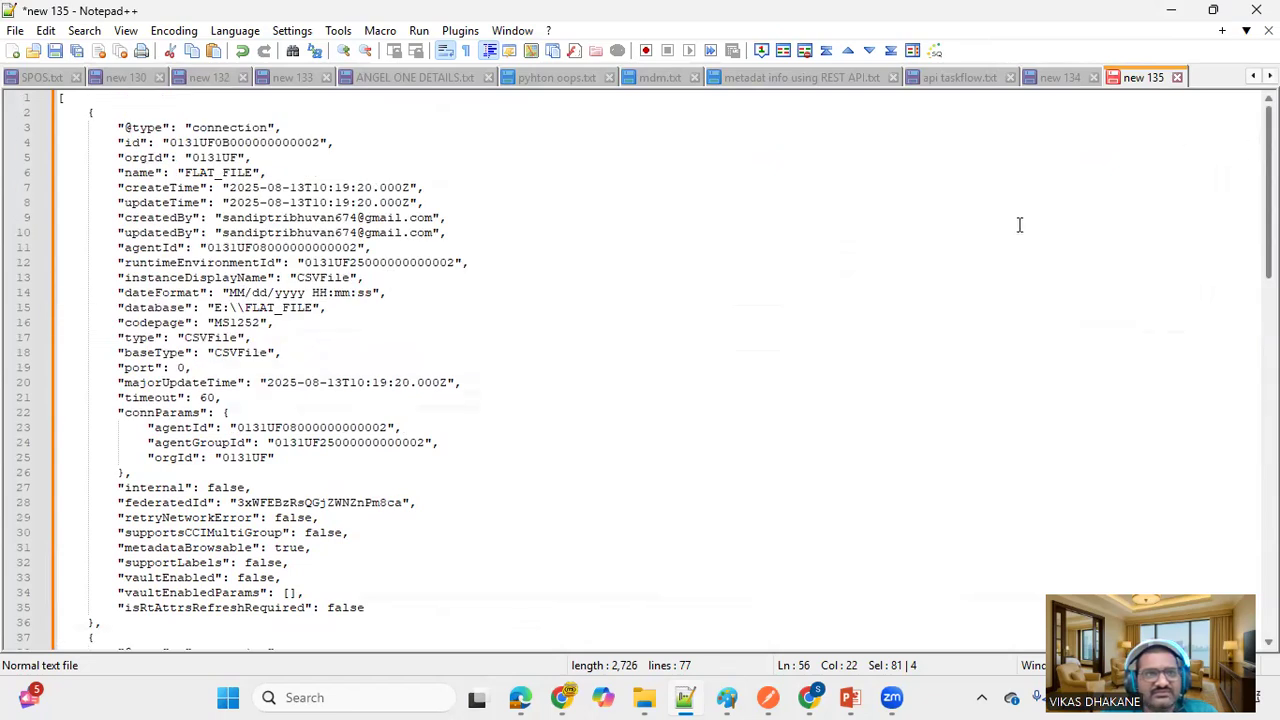
{"action": "left_click_drag", "start_coordinate": [185, 172], "coordinate": [254, 172]}
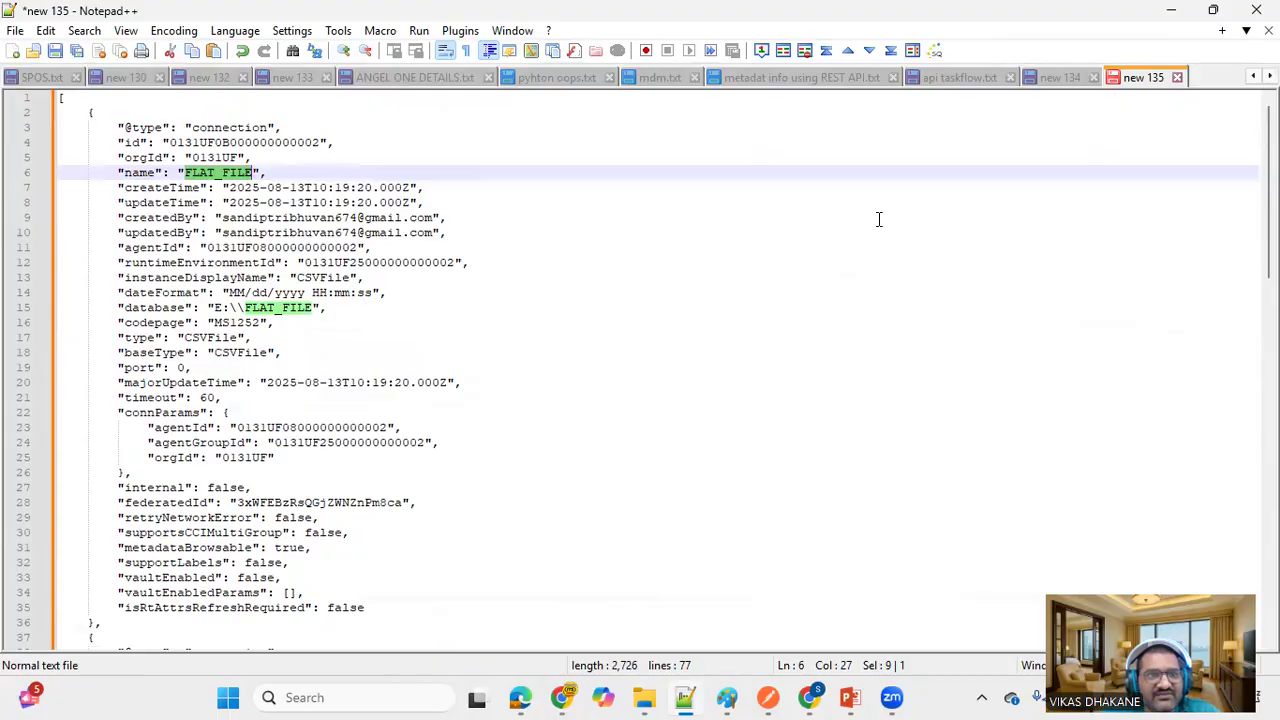
{"action": "mouse_move", "coordinate": [1269, 190]}
{"action": "left_mouse_down"}
{"action": "mouse_move", "coordinate": [1269, 279]}
{"action": "mouse_move", "coordinate": [1249, 206]}
{"action": "left_mouse_up"}
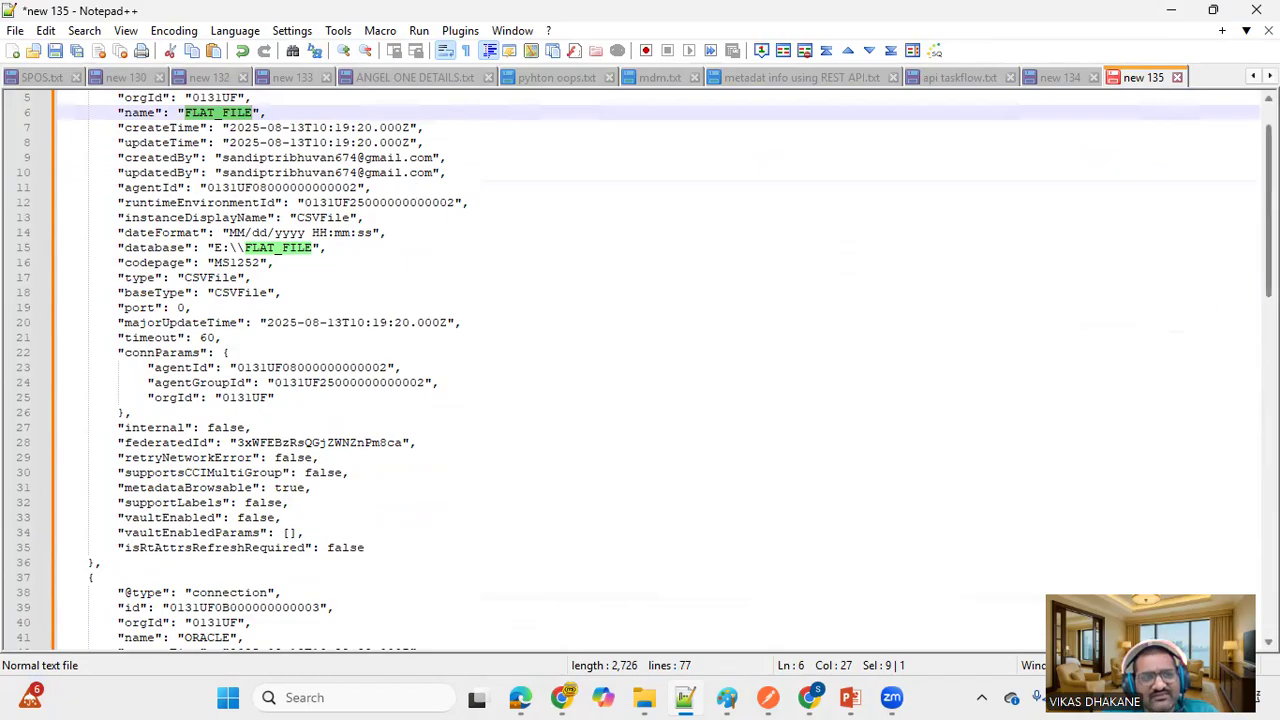
{"action": "mouse_move", "coordinate": [1269, 211]}
{"action": "left_mouse_down"}
{"action": "mouse_move", "coordinate": [1269, 234]}
{"action": "mouse_move", "coordinate": [1269, 197]}
{"action": "left_mouse_up"}
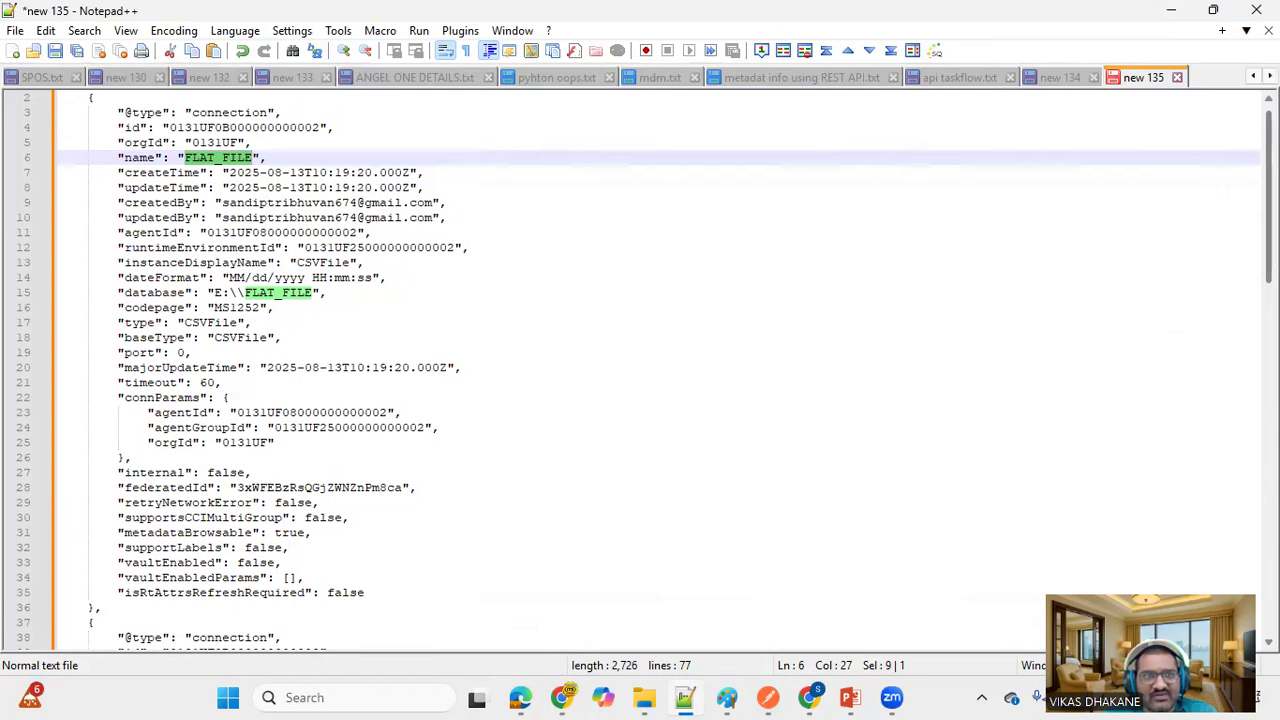
Highlight the ORACLE connection and review its localhost, xe database and 1521 port details.
{"action": "scroll", "coordinate": [1267, 200], "scroll_direction": "down", "scroll_amount": 8}
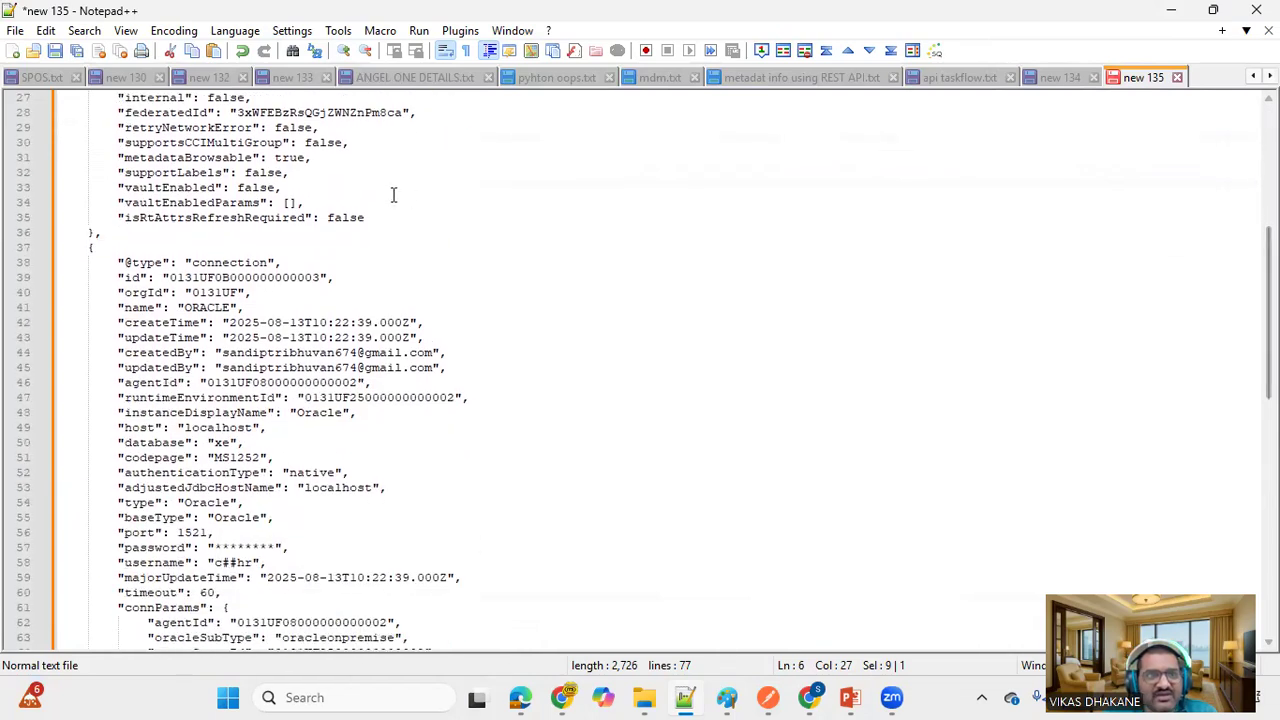
{"action": "double_click", "coordinate": [210, 307]}
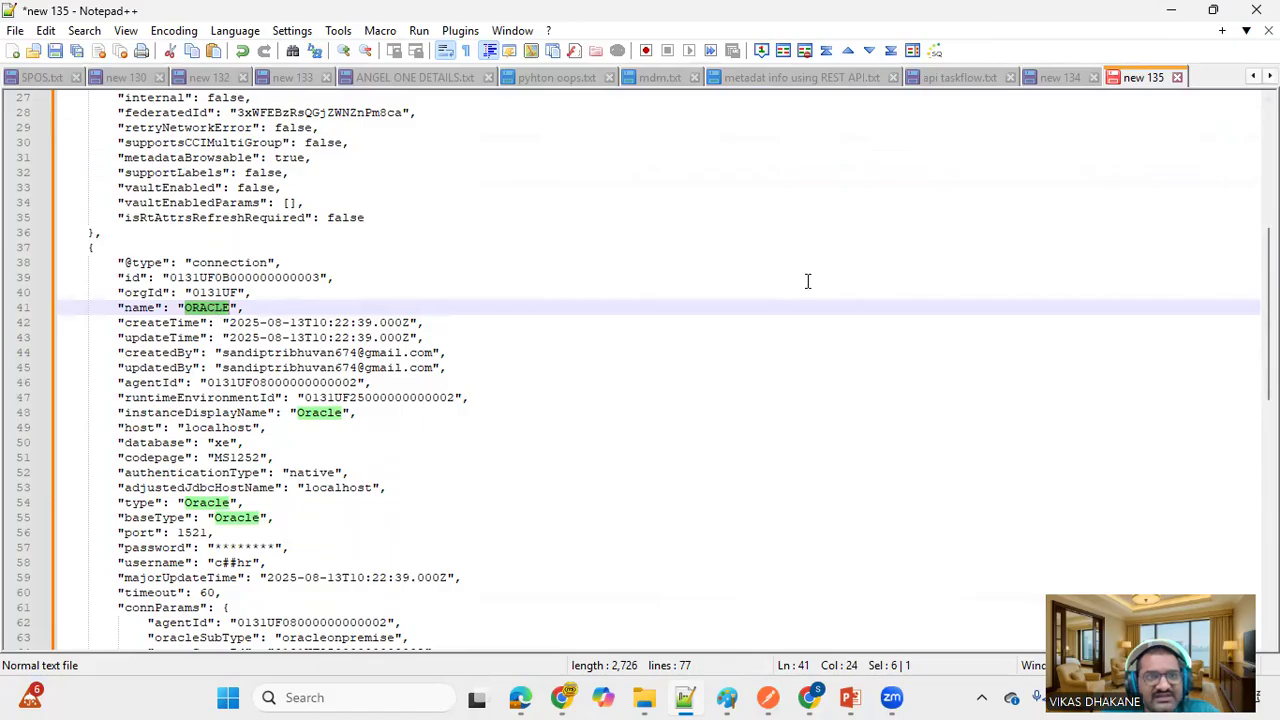
{"action": "scroll", "coordinate": [1267, 300], "scroll_direction": "down", "scroll_amount": 7}
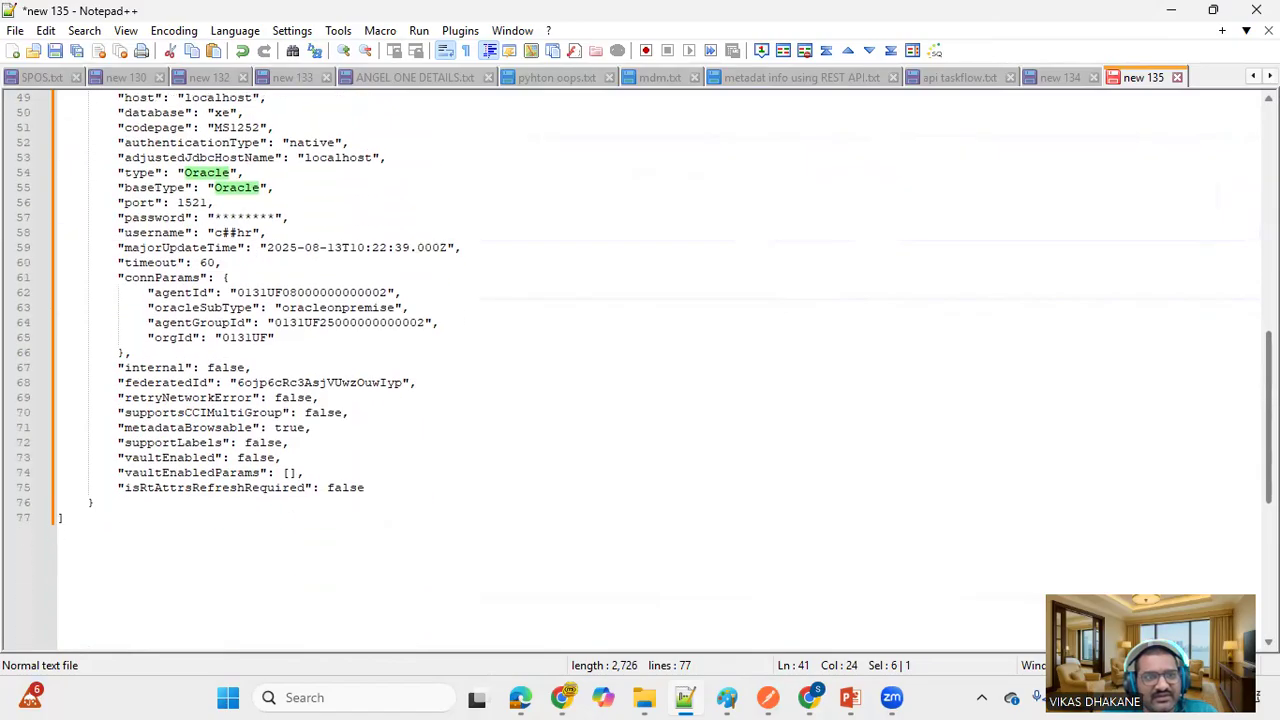
{"action": "scroll", "coordinate": [1237, 228], "scroll_direction": "up", "scroll_amount": 16}
{"action": "scroll", "coordinate": [1231, 157], "scroll_direction": "down", "scroll_amount": 1}
{"action": "scroll", "coordinate": [640, 370], "scroll_direction": "down", "scroll_amount": 7}
{"action": "scroll", "coordinate": [1245, 177], "scroll_direction": "up", "scroll_amount": 9}
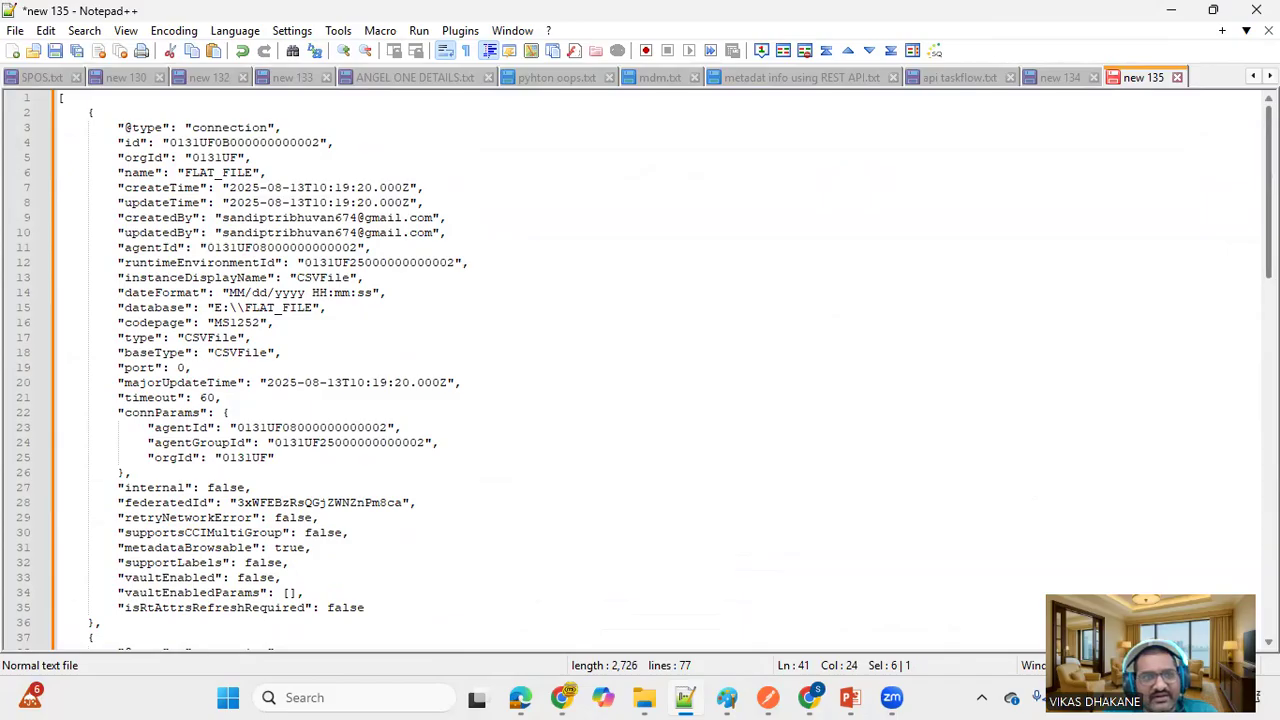
{"action": "scroll", "coordinate": [640, 370], "scroll_direction": "down", "scroll_amount": 8}
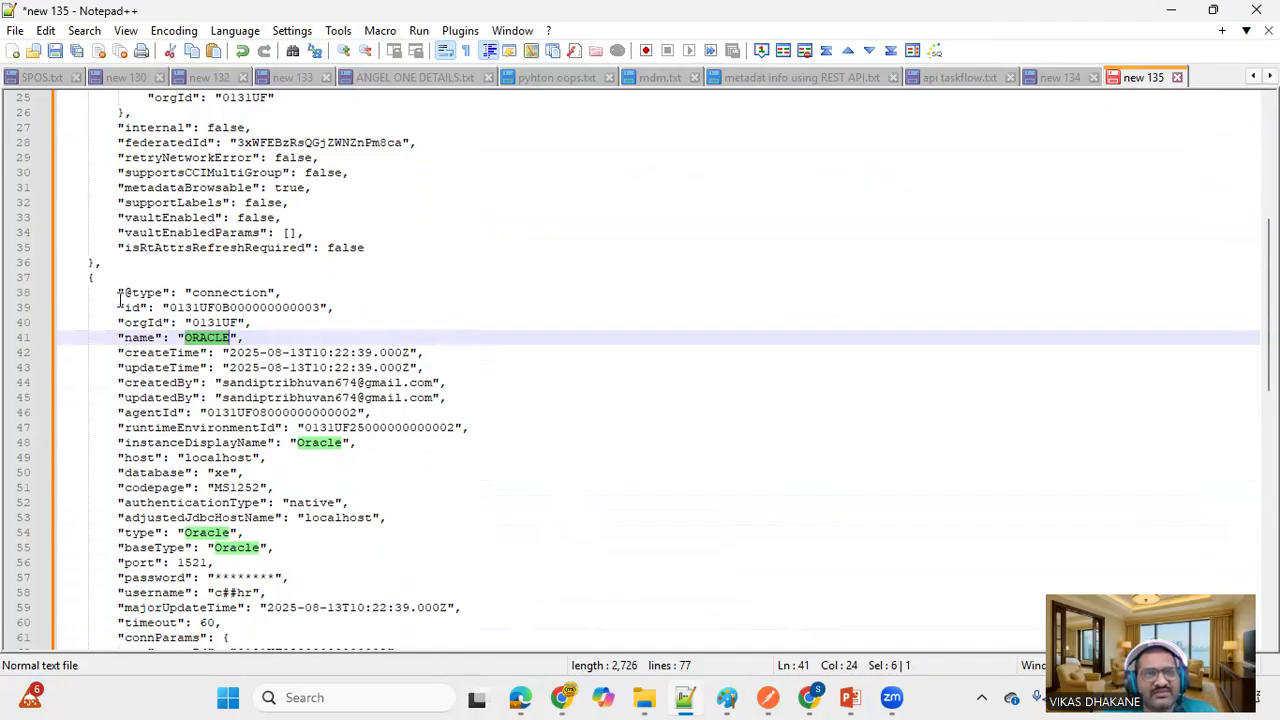
{"action": "left_click", "coordinate": [532, 697]}
{"action": "left_click", "coordinate": [23, 387]}
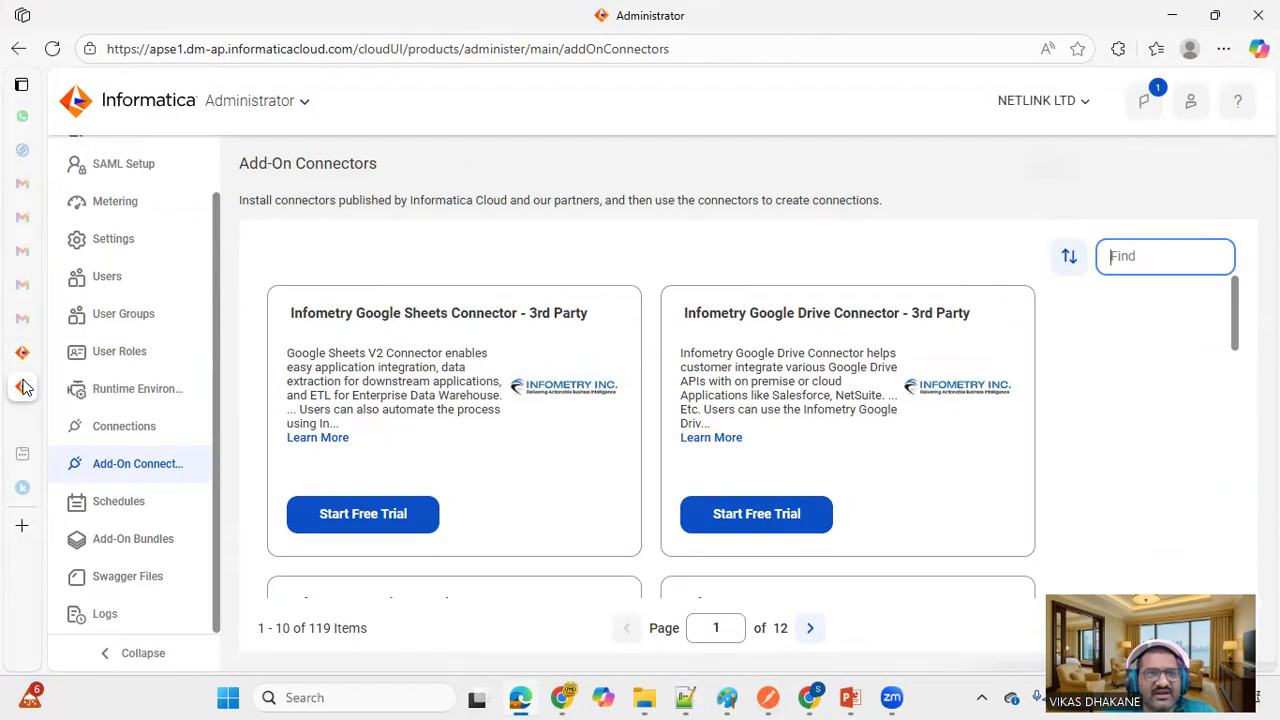
{"action": "left_click", "coordinate": [124, 427]}
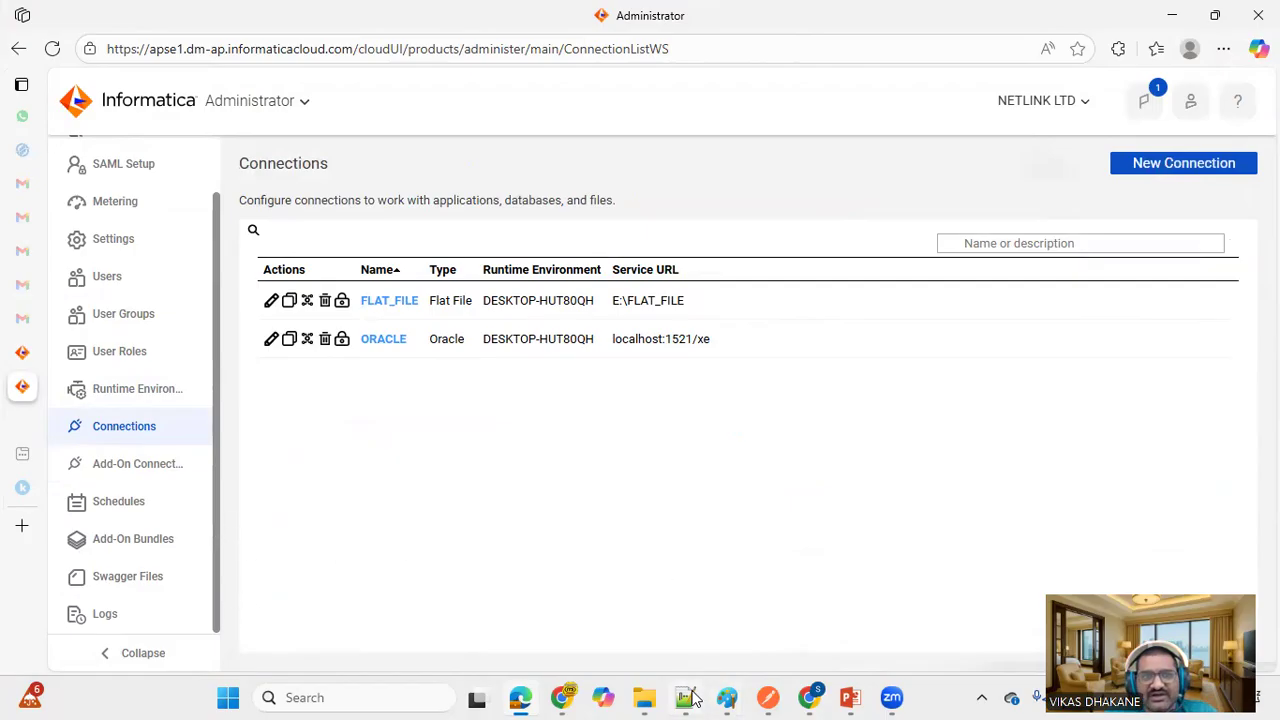
{"action": "key", "text": "alt+Tab"}
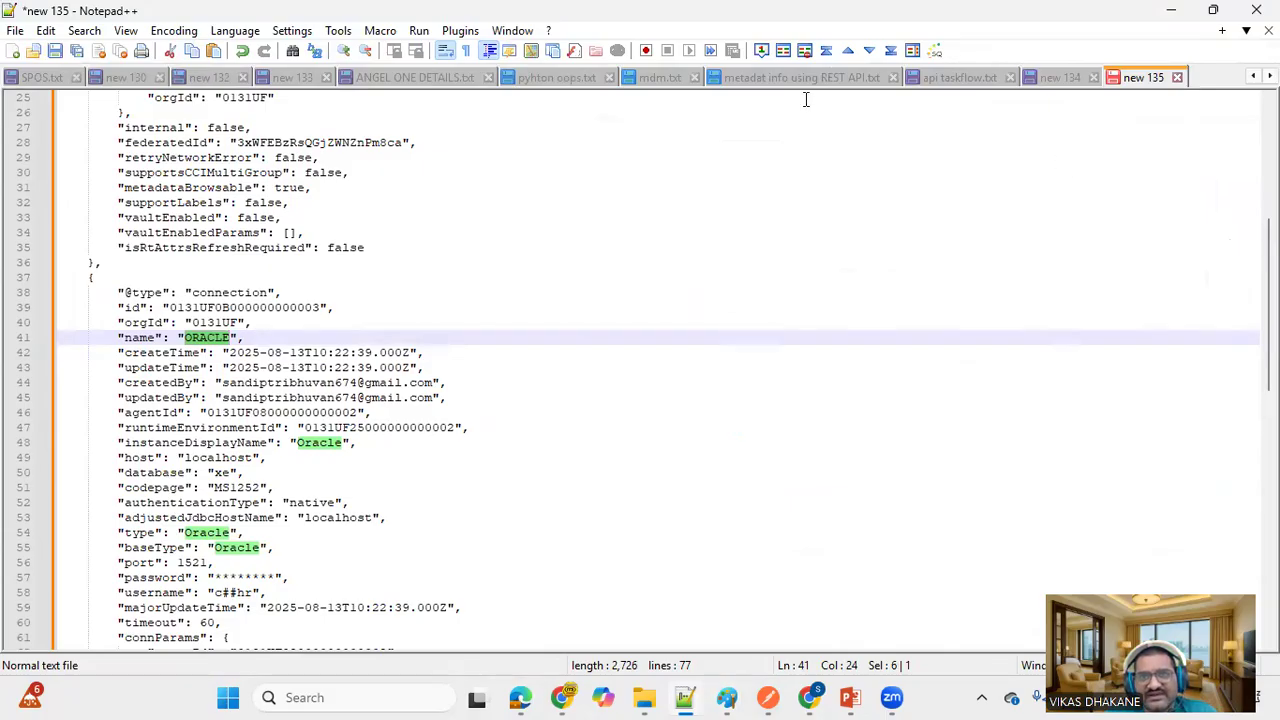
Send a Postman GET request to the v2/connector URL copied from the notes file.
{"action": "left_click", "coordinate": [803, 79]}
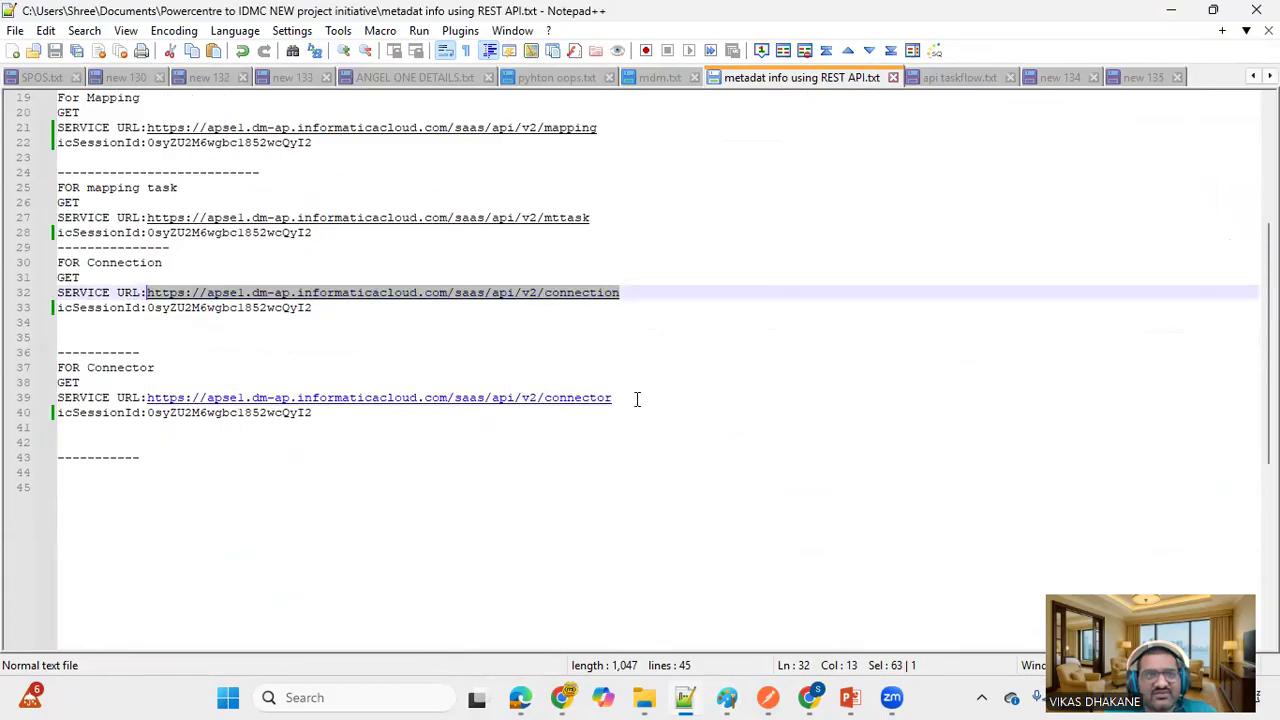
{"action": "left_click_drag", "start_coordinate": [639, 406], "coordinate": [146, 398]}
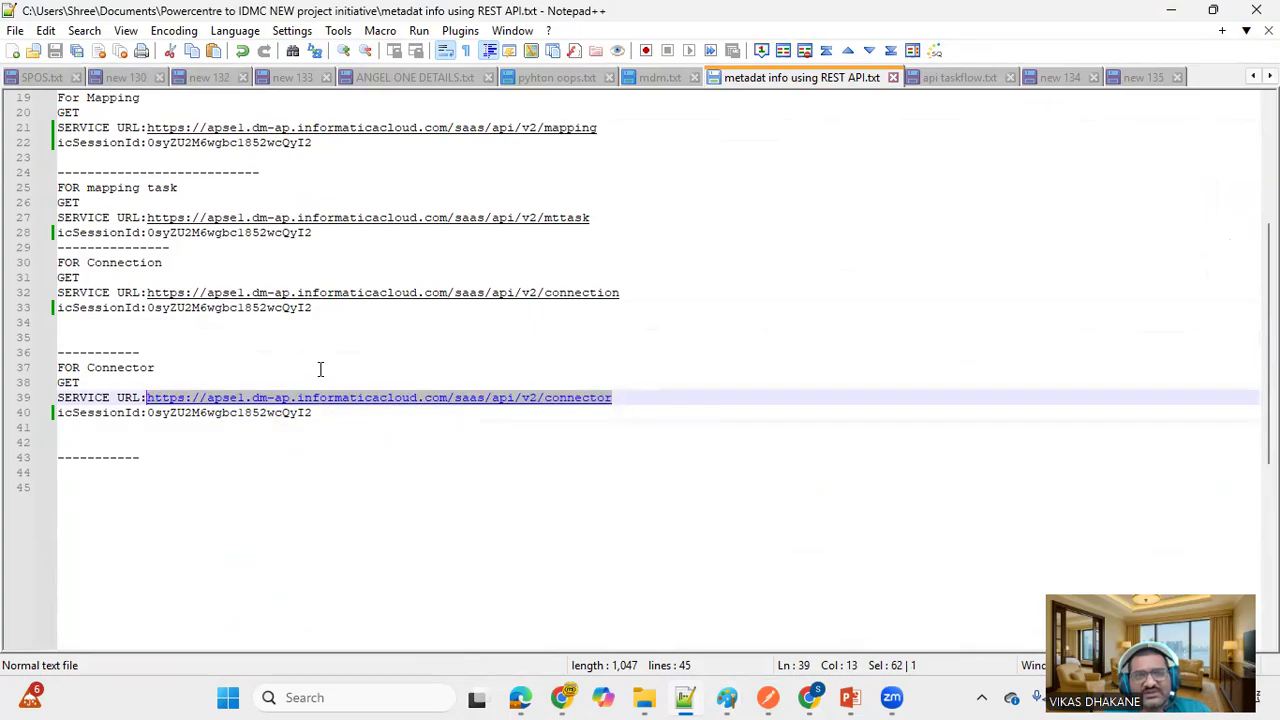
{"action": "left_click", "coordinate": [767, 697]}
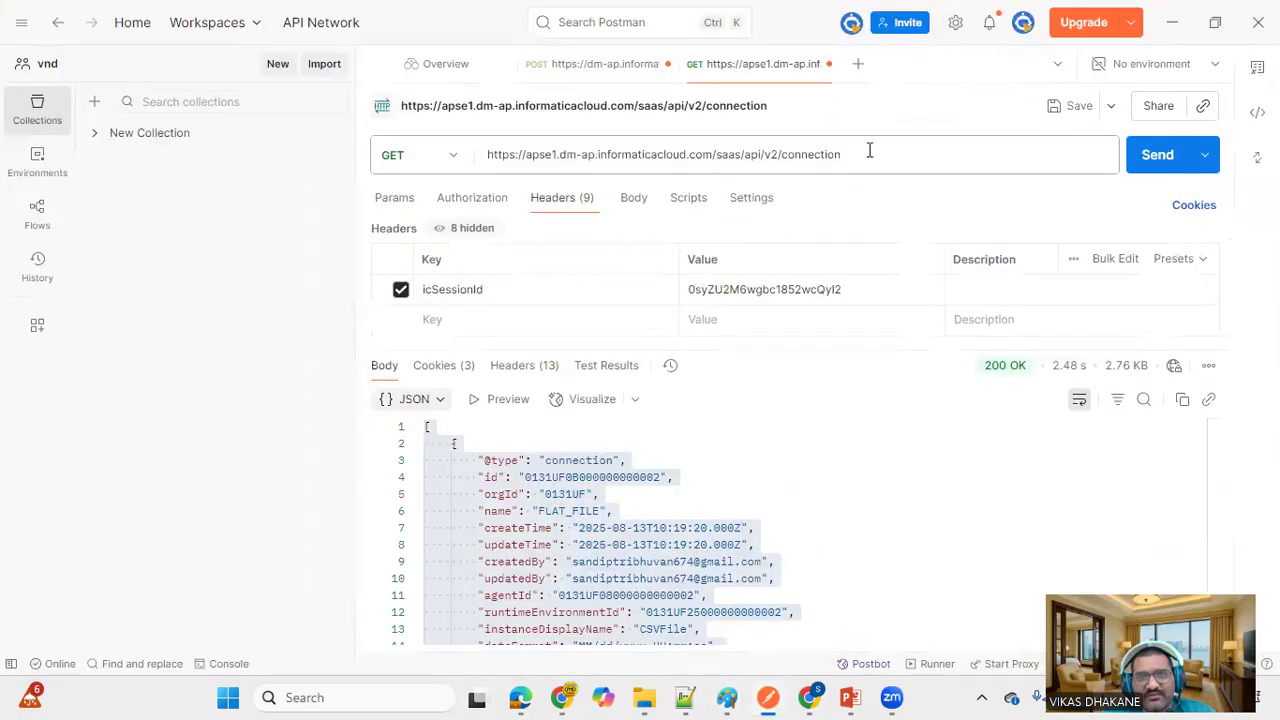
{"action": "triple_click", "coordinate": [869, 150]}
{"action": "key", "text": "ctrl+v"}
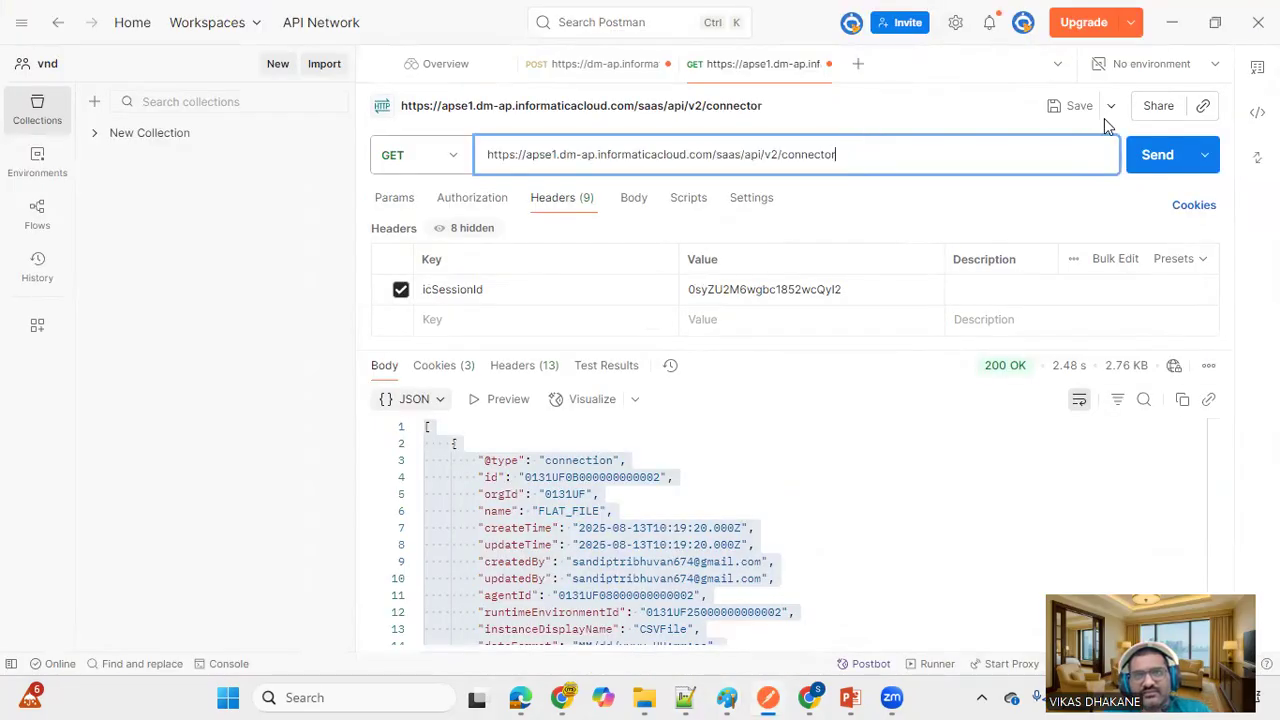
{"action": "left_click", "coordinate": [1160, 156]}
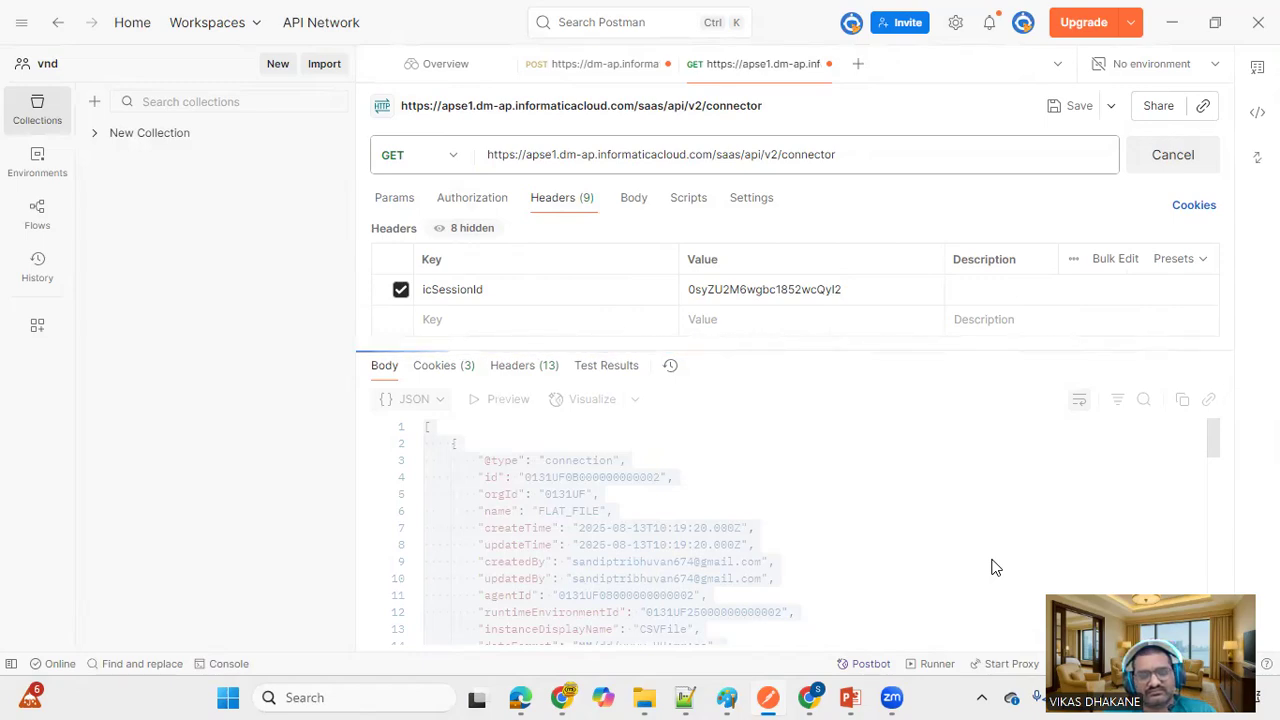
Replace the old connection JSON in new 135 with the connector JSON response.
{"action": "left_click", "coordinate": [1182, 399]}
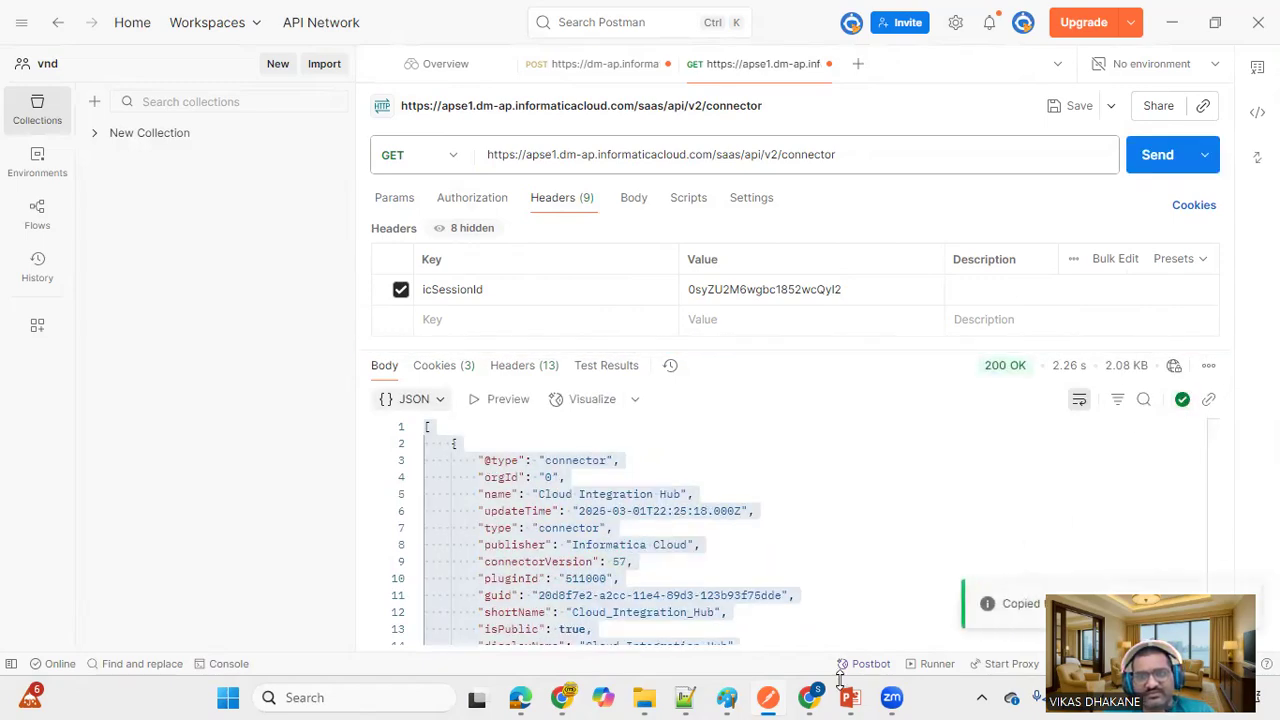
{"action": "left_click", "coordinate": [685, 697]}
{"action": "left_click", "coordinate": [1136, 77]}
{"action": "key", "text": "ctrl+a"}
{"action": "key", "text": "Delete"}
{"action": "key", "text": "ctrl+v"}
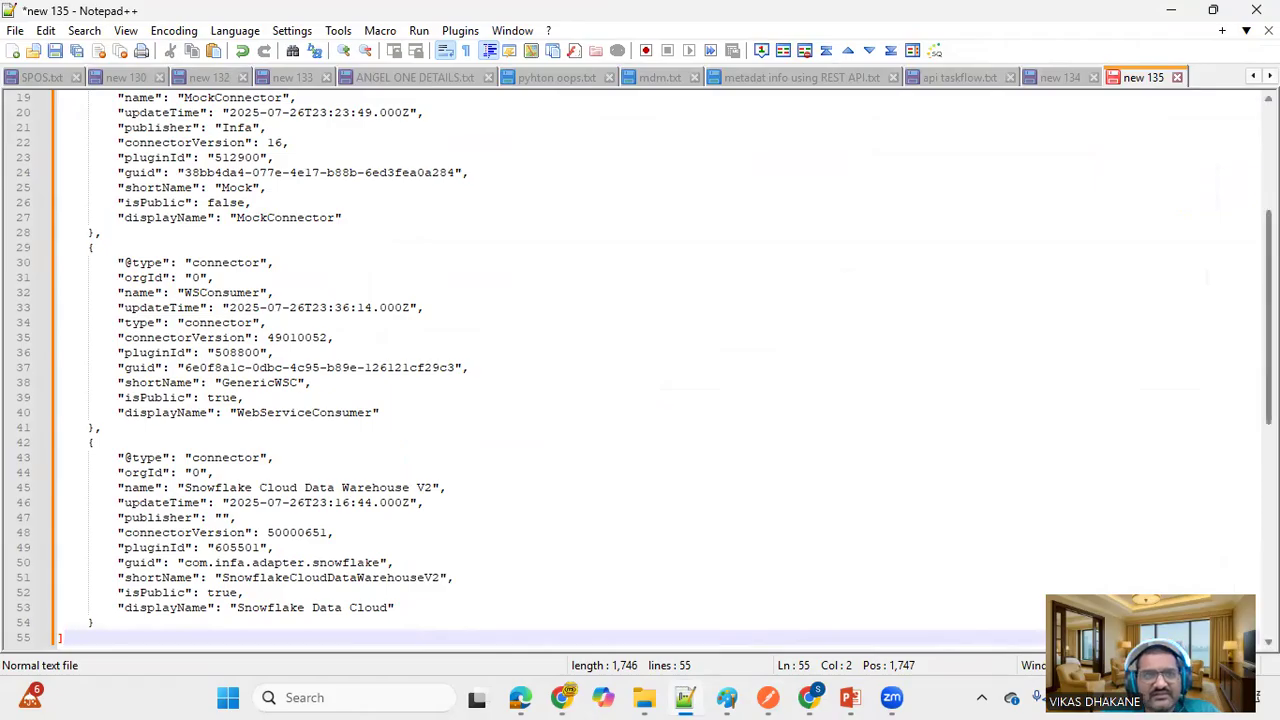
Highlight the Cloud Integration Hub, WSConsumer and Snowflake Cloud Data Warehouse V2 connectors, then return to Postman.
{"action": "scroll", "coordinate": [658, 370], "scroll_direction": "down", "scroll_amount": 3}
{"action": "scroll", "coordinate": [658, 370], "scroll_direction": "up", "scroll_amount": 9}
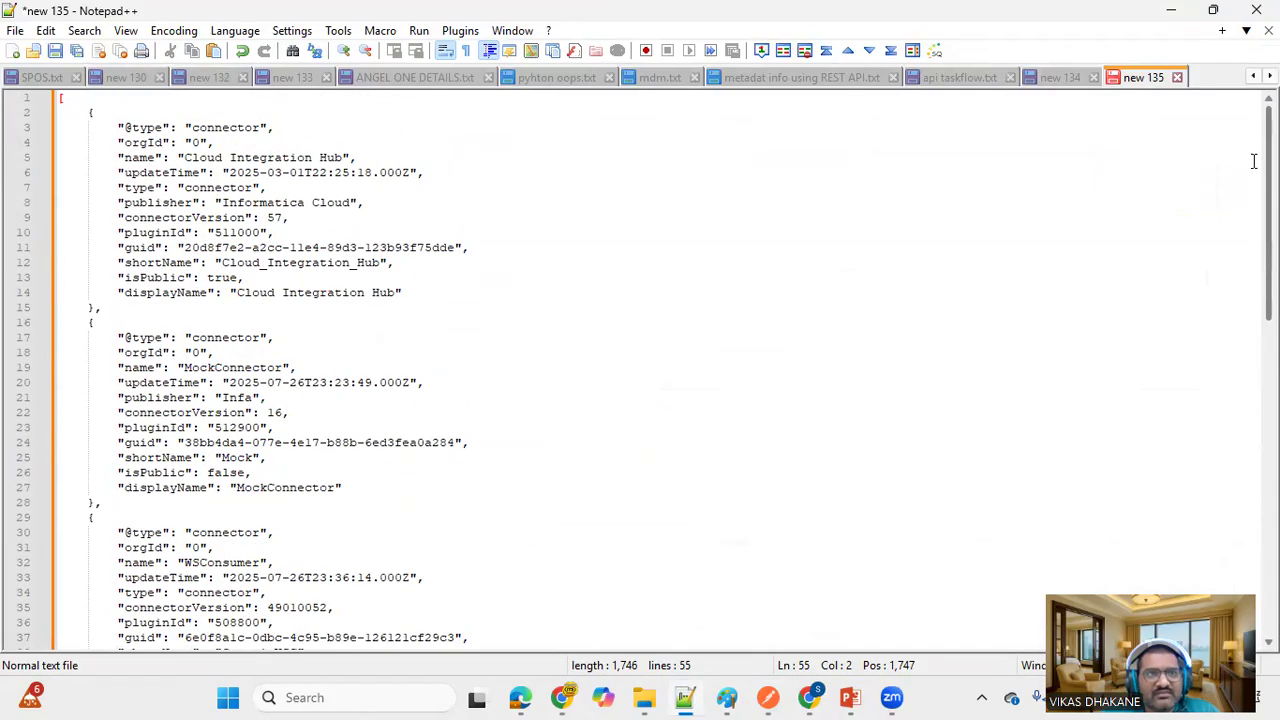
{"action": "left_click_drag", "start_coordinate": [181, 157], "coordinate": [342, 163]}
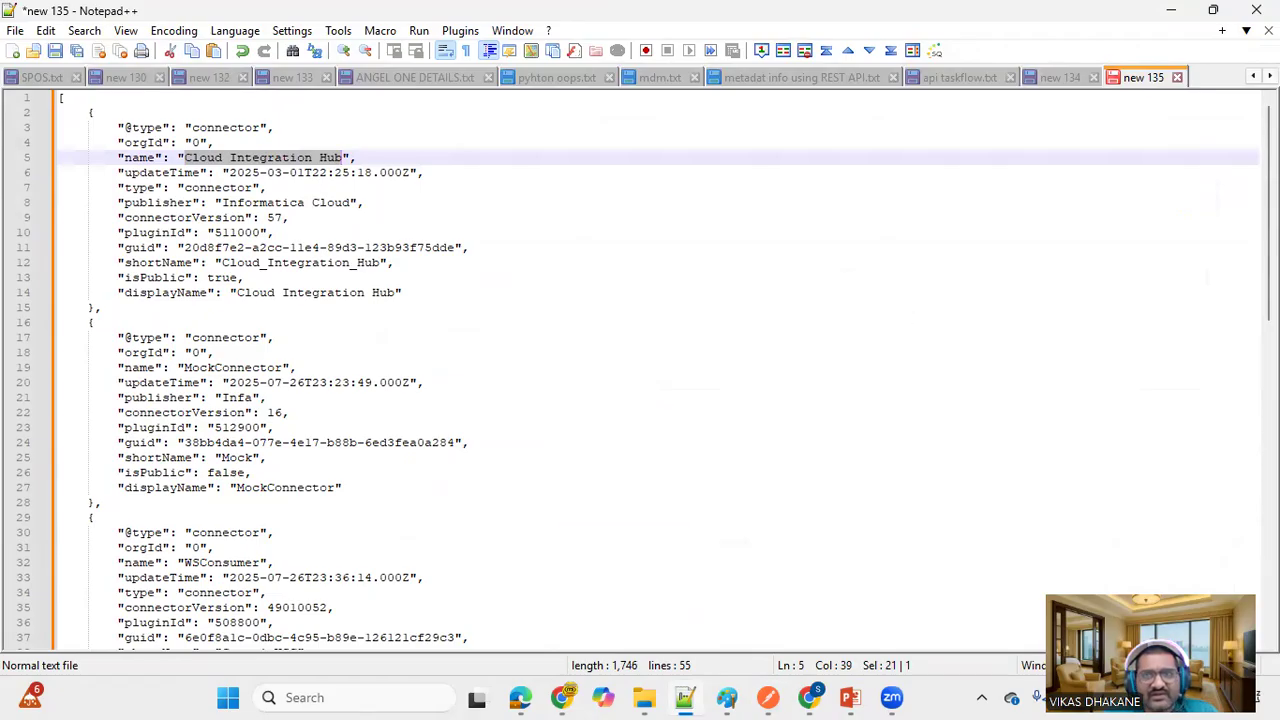
{"action": "left_click_drag", "start_coordinate": [1268, 215], "coordinate": [1268, 301]}
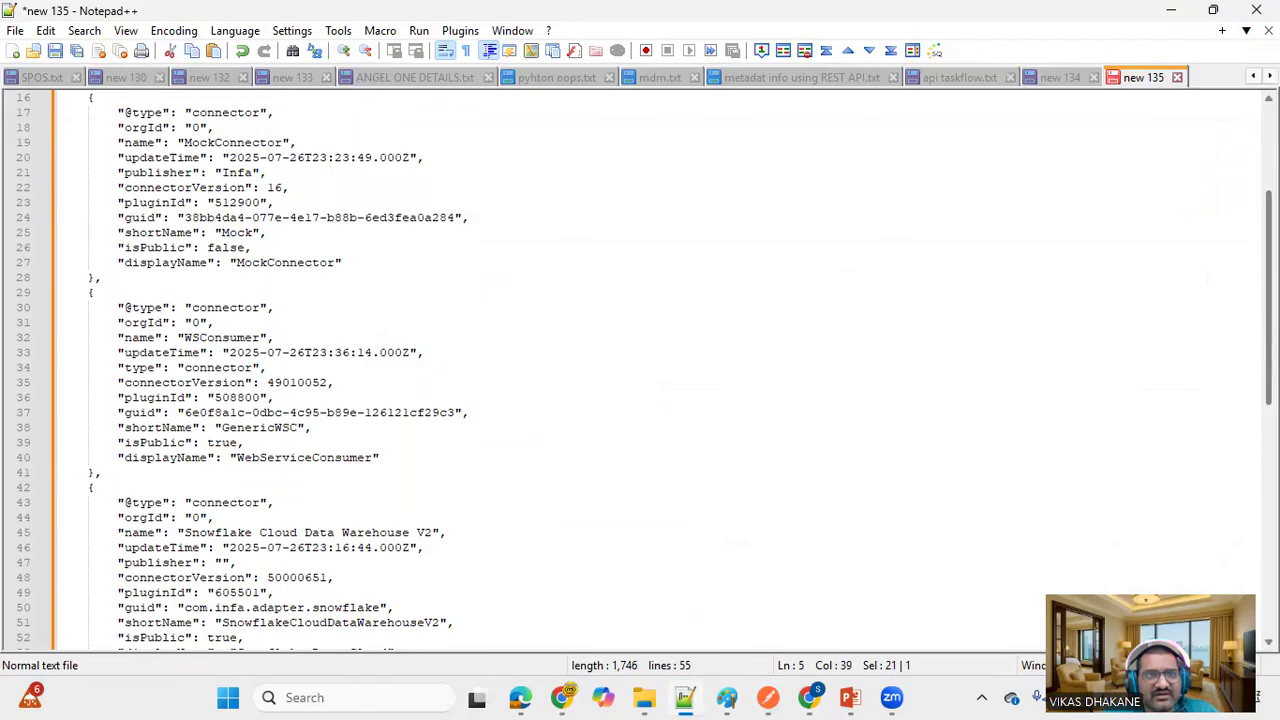
{"action": "double_click", "coordinate": [214, 338]}
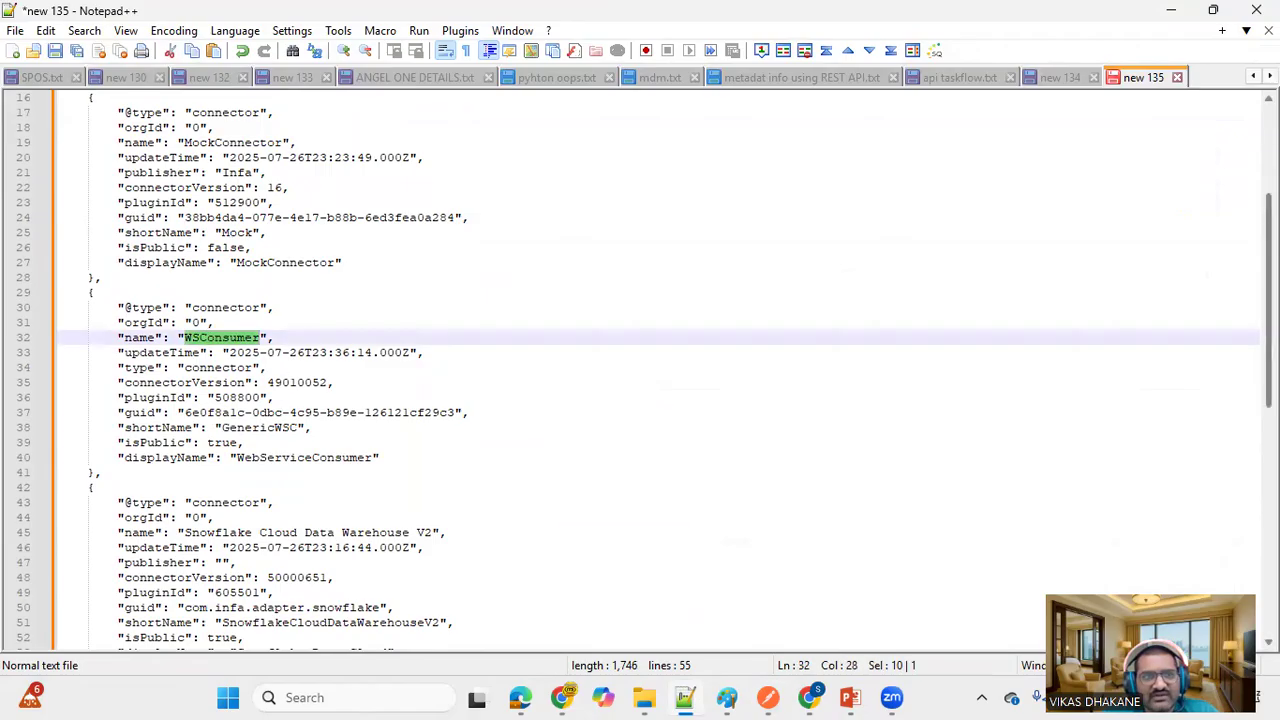
{"action": "scroll", "coordinate": [1268, 300], "scroll_direction": "down", "scroll_amount": 5}
{"action": "left_click_drag", "start_coordinate": [184, 309], "coordinate": [433, 309]}
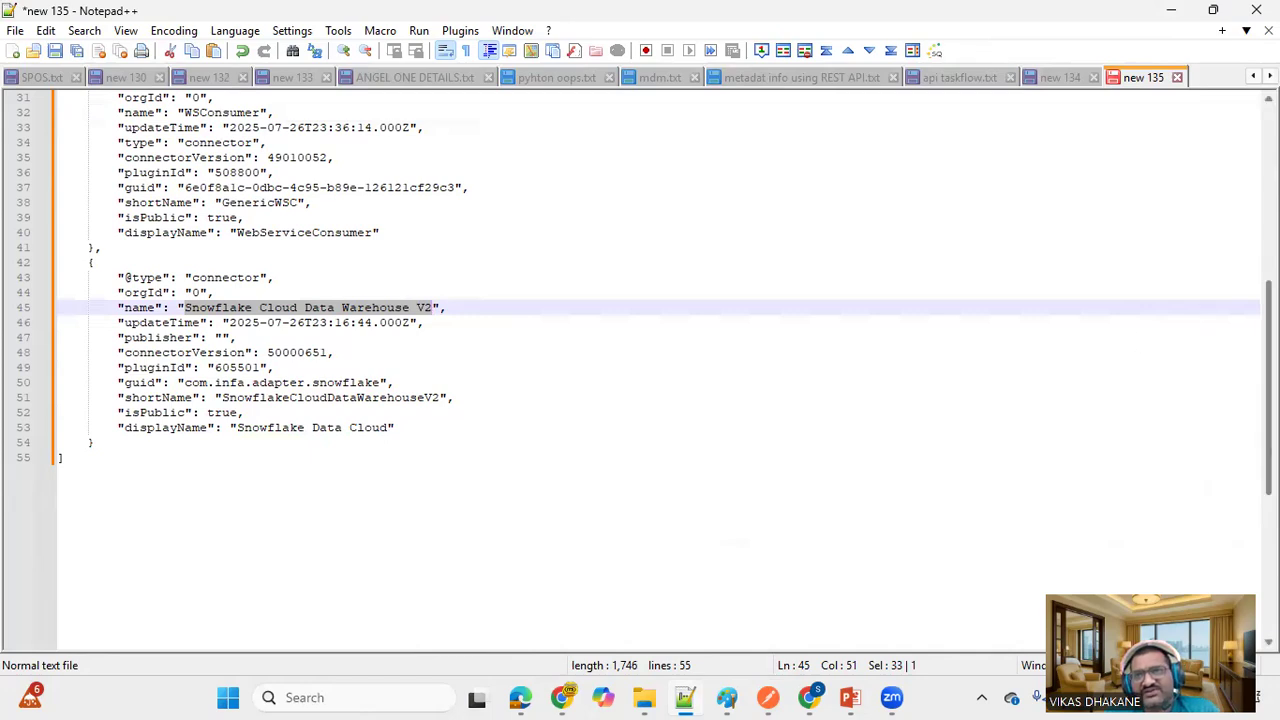
{"action": "scroll", "coordinate": [759, 589], "scroll_direction": "up", "scroll_amount": 10}
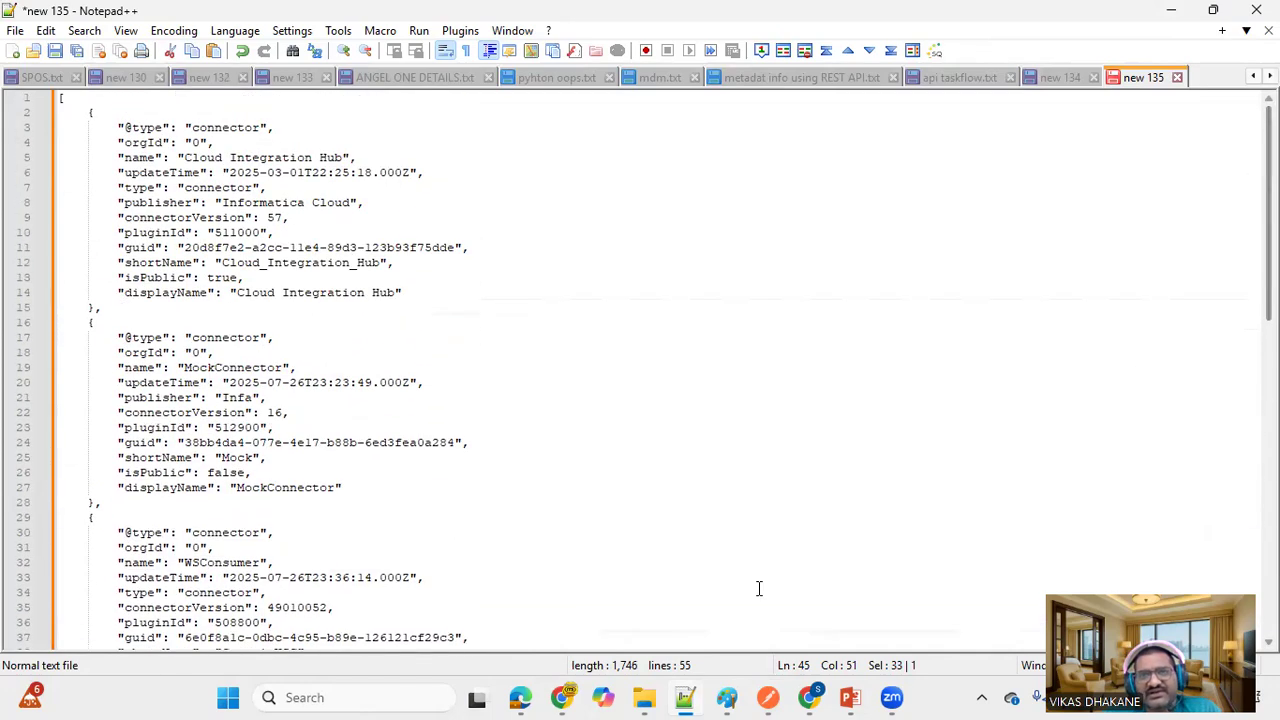
{"action": "left_click", "coordinate": [767, 697]}
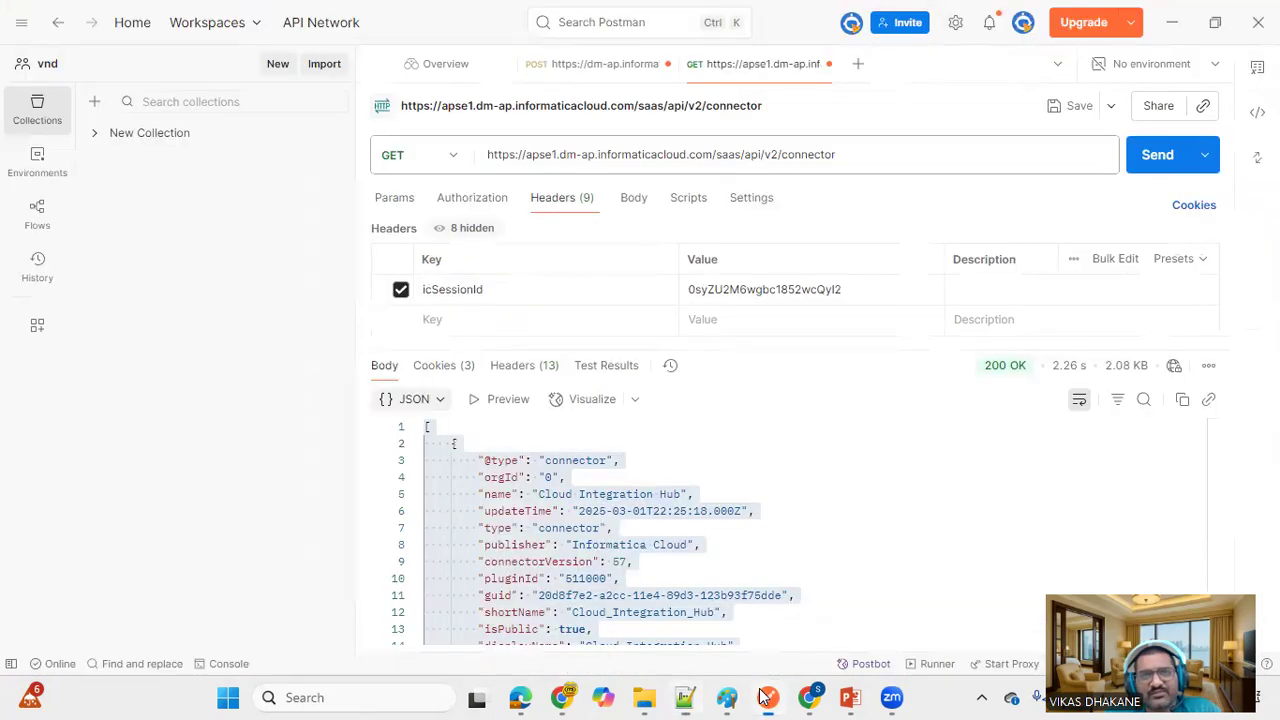
{"action": "left_click", "coordinate": [848, 697]}
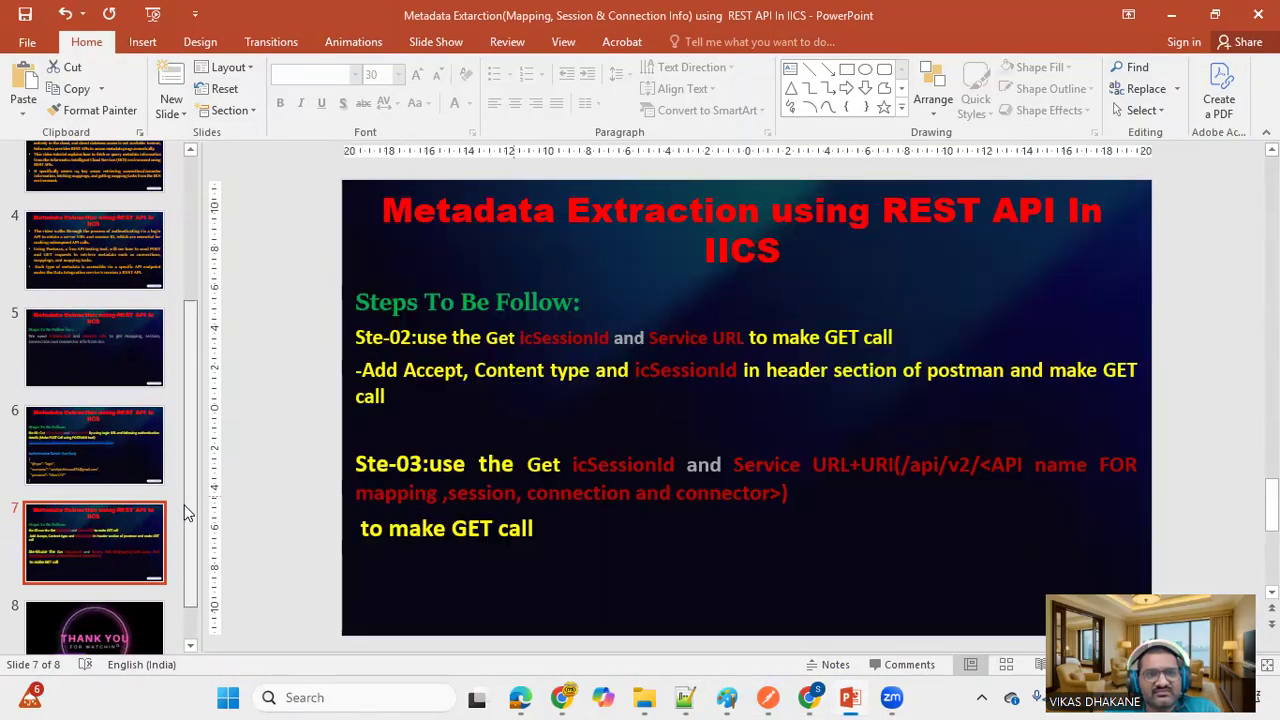
Go to slide 8, the closing Thank You for Watching slide.
{"action": "scroll", "coordinate": [197, 589], "scroll_direction": "down", "scroll_amount": 1}
{"action": "left_click", "coordinate": [150, 585]}
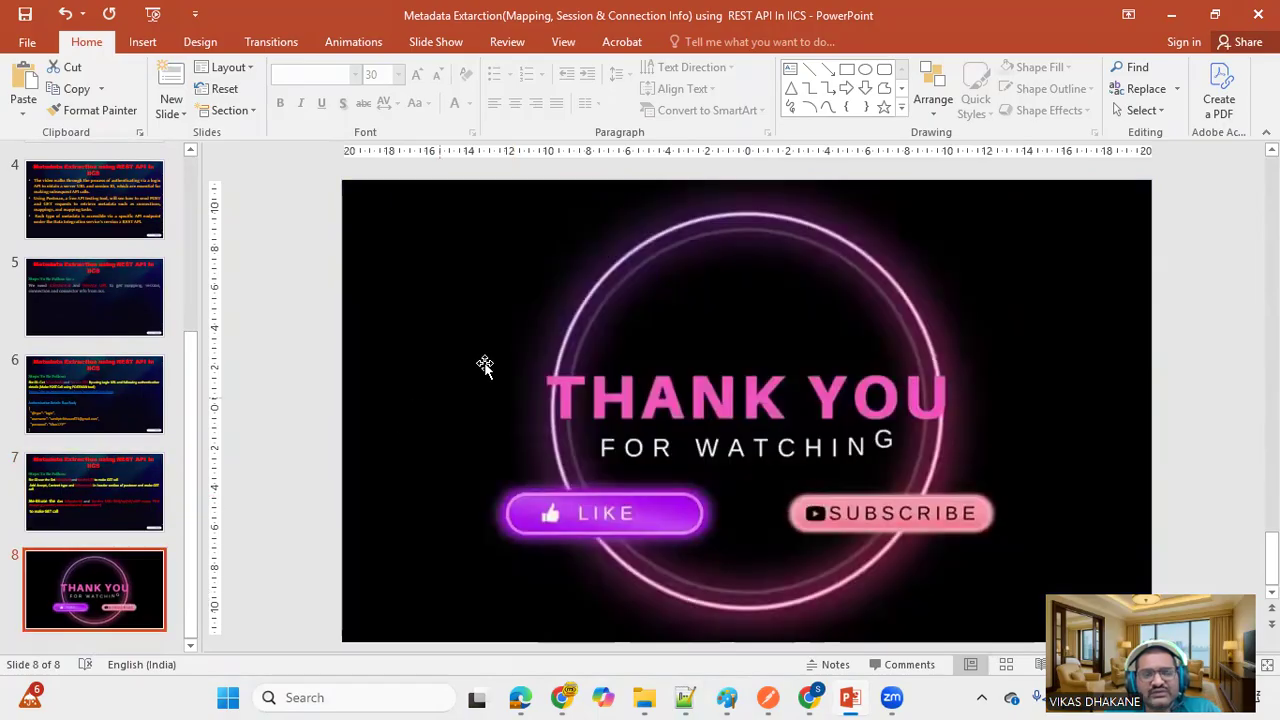